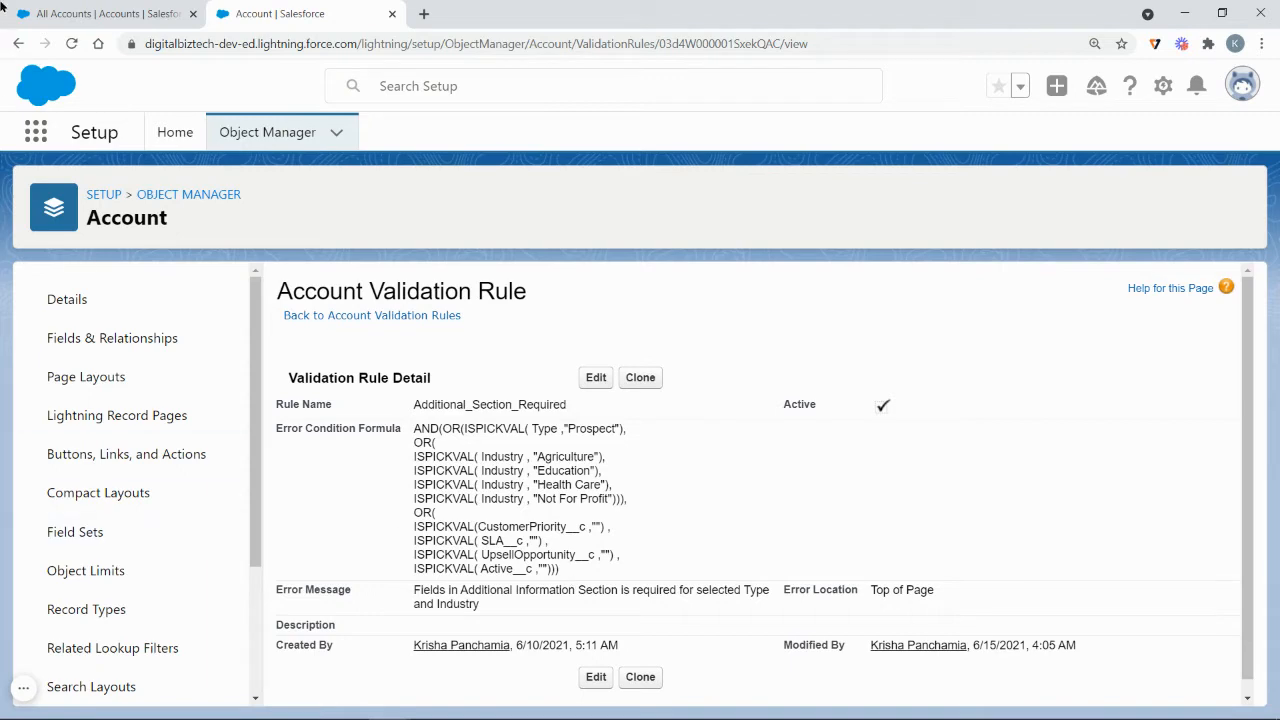
# - Start a new account from the All Accounts list and name it SalesforceHire Technologies
pyautogui.click(42, 8)
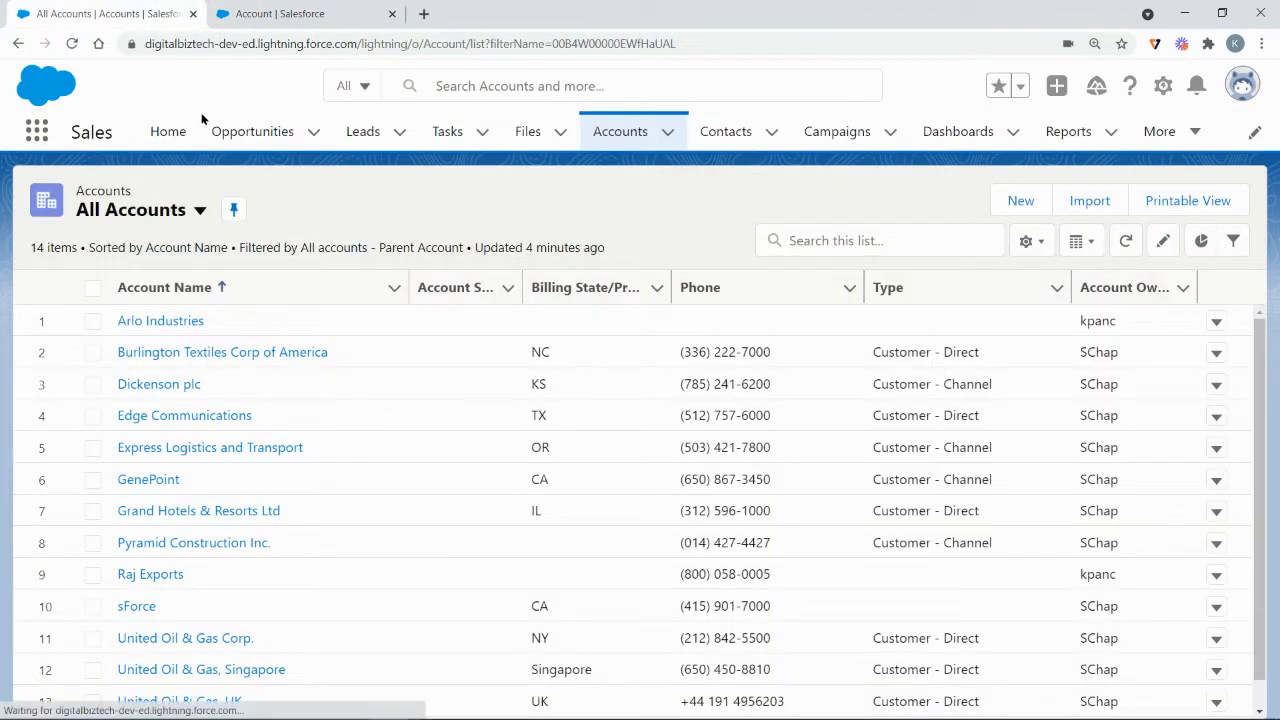
pyautogui.click(1019, 201)
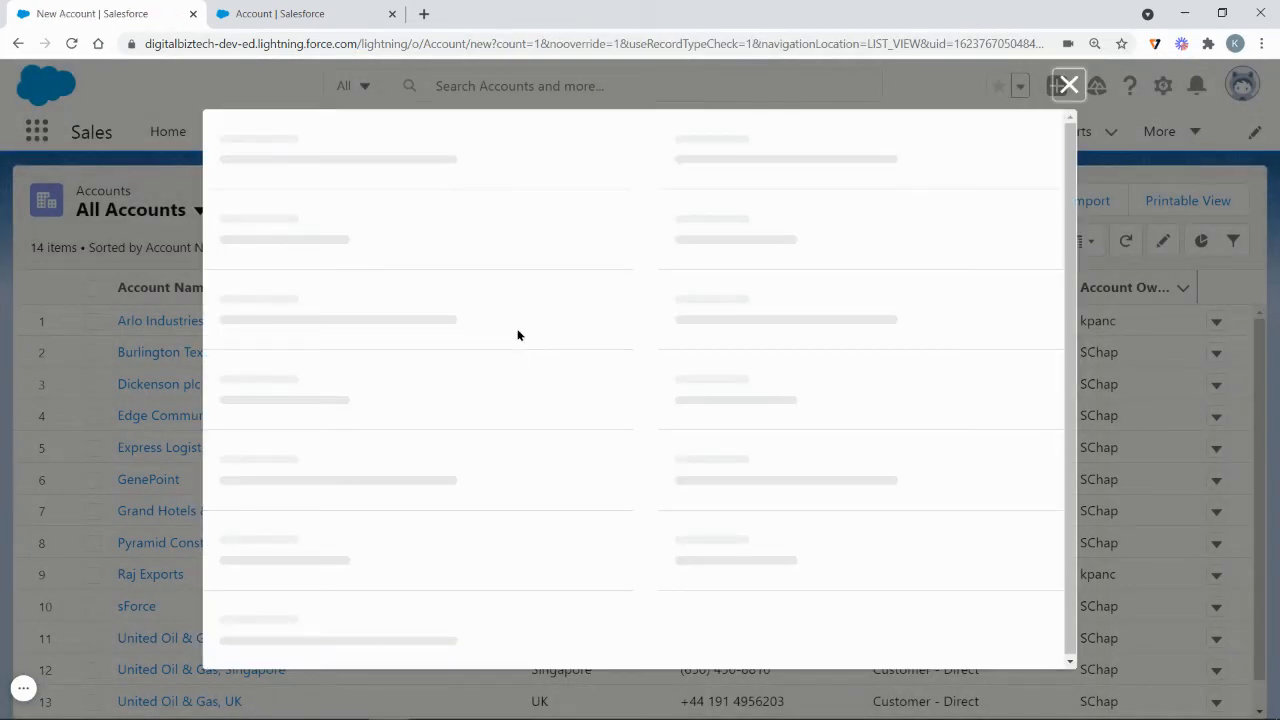
pyautogui.click(467, 331)
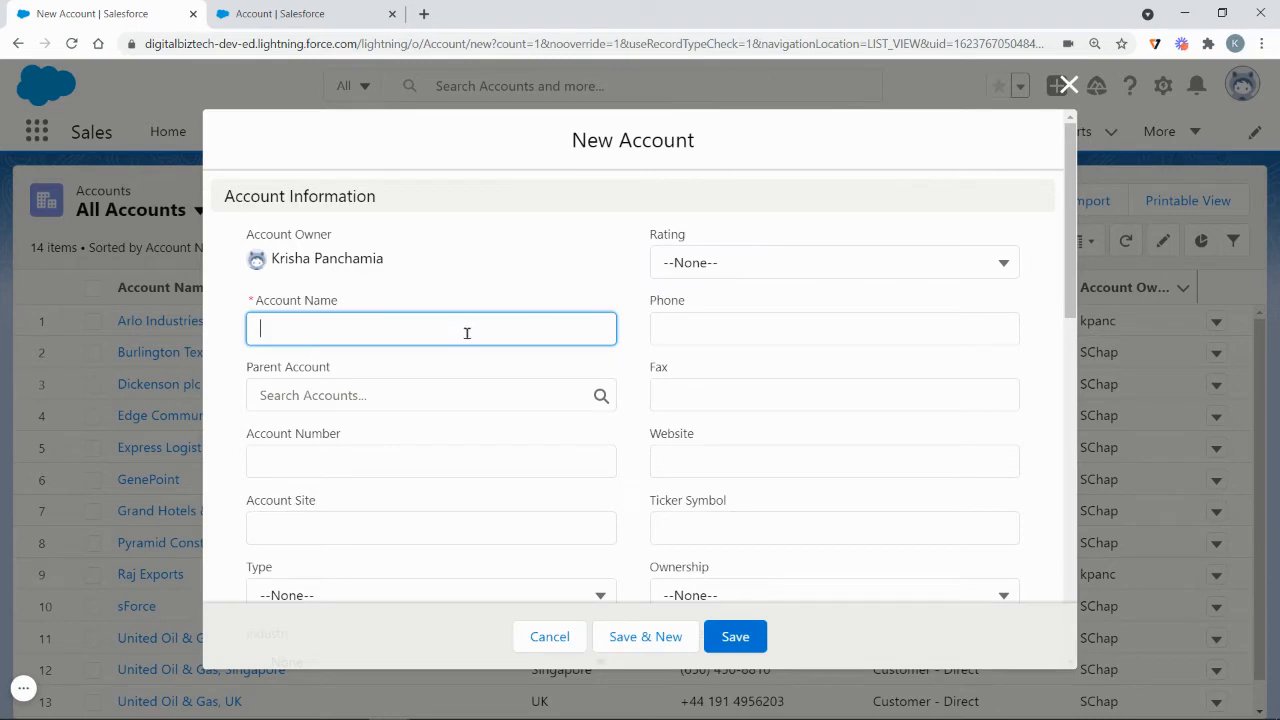
pyautogui.write('SalesforceHire ')
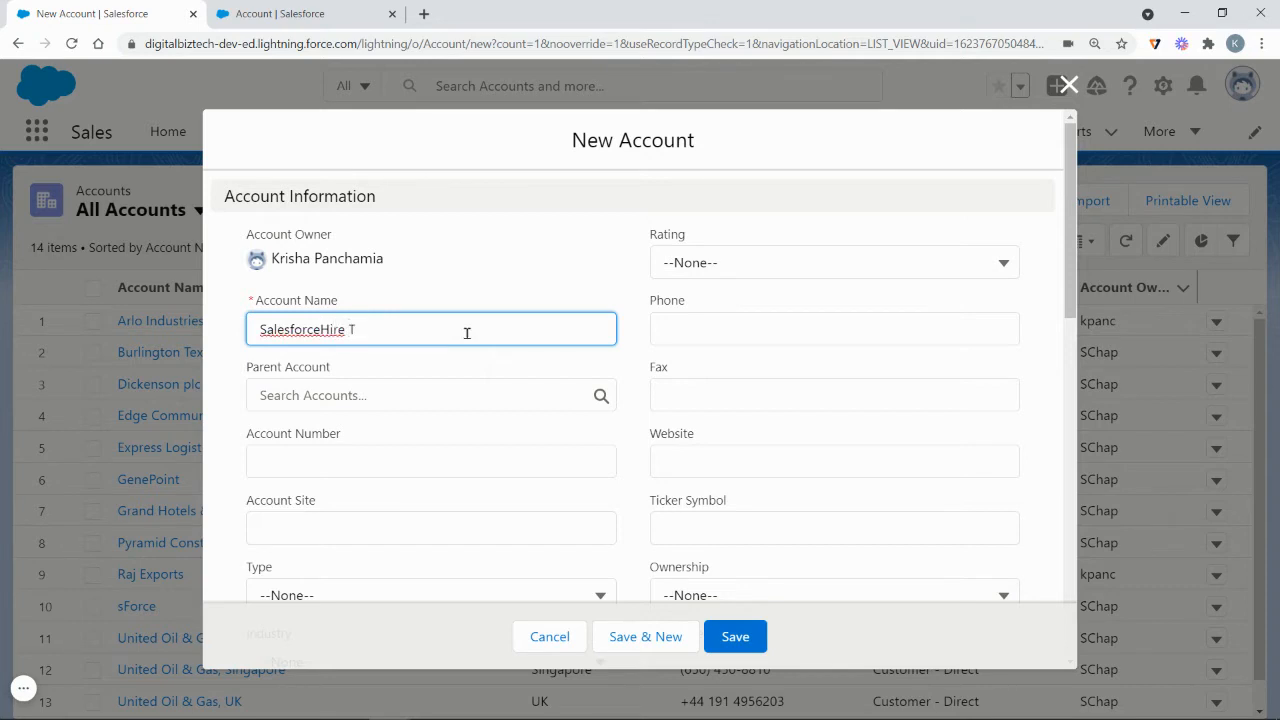
pyautogui.write('Technologies')
# - Set the account's rating to Warm, enter its phone number and choose Arlo Industries as the parent account
pyautogui.click(716, 270)
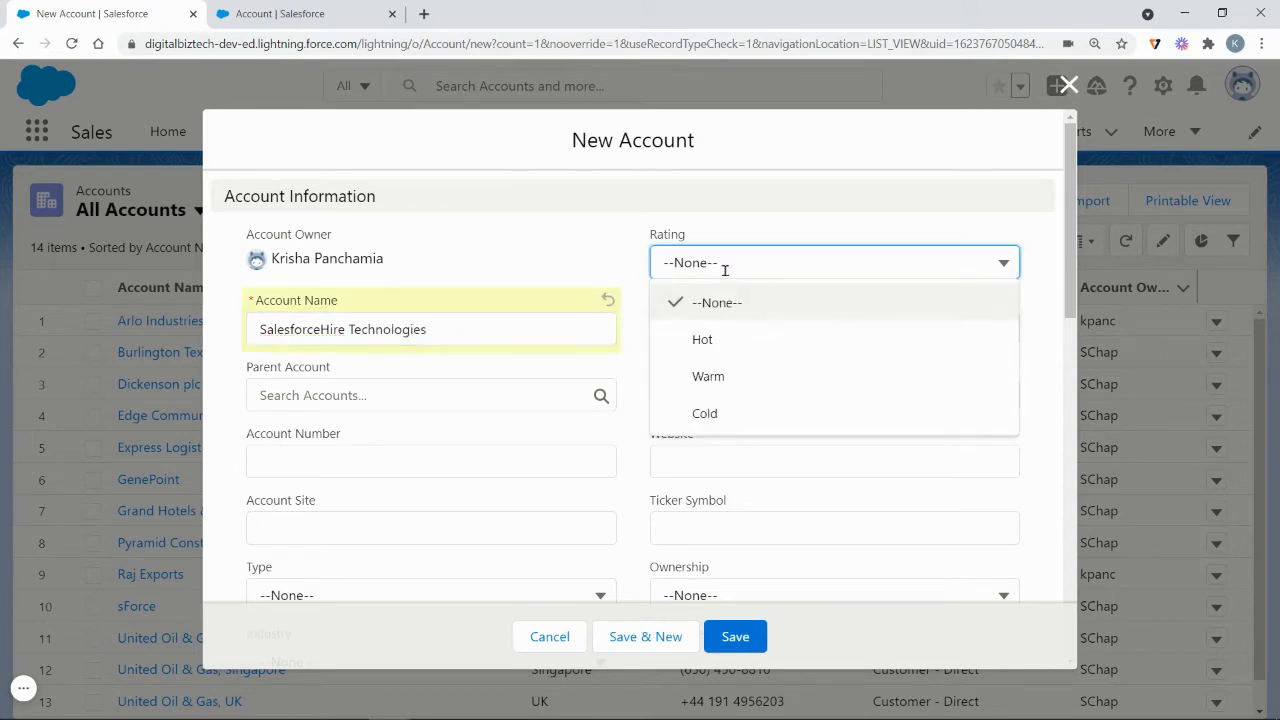
pyautogui.click(746, 372)
pyautogui.click(761, 334)
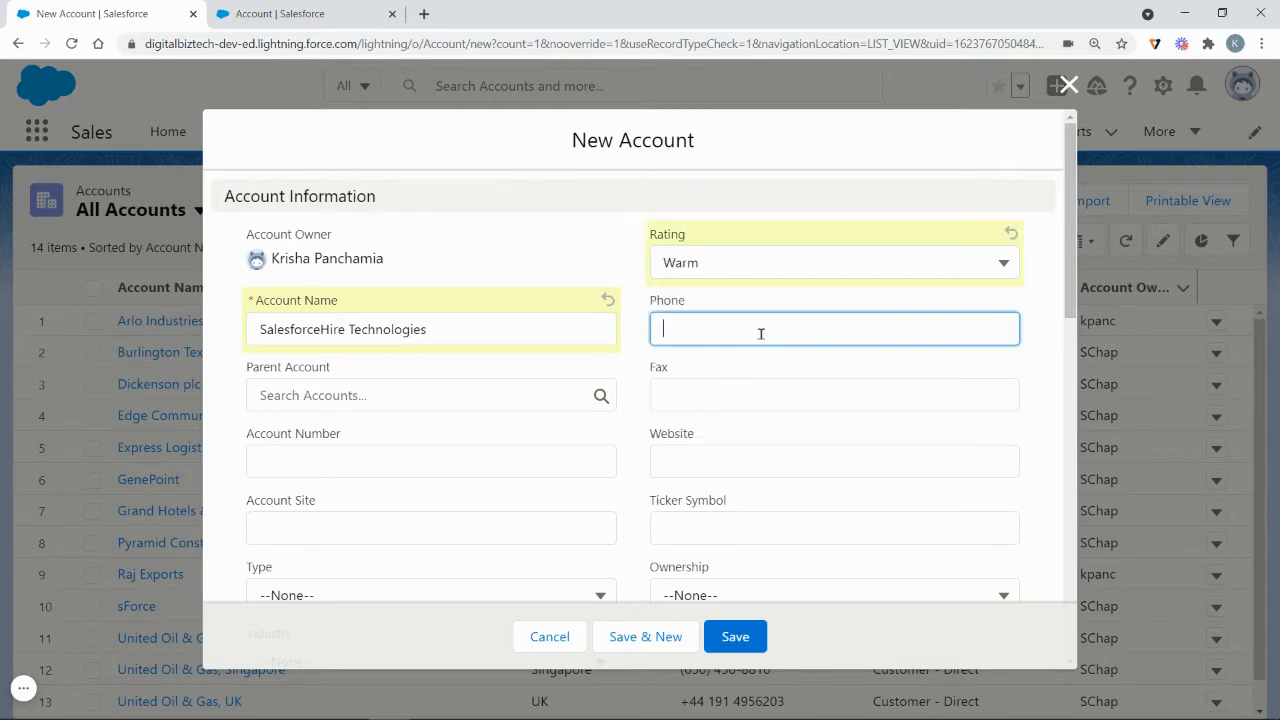
pyautogui.write('65201489')
pyautogui.click(355, 395)
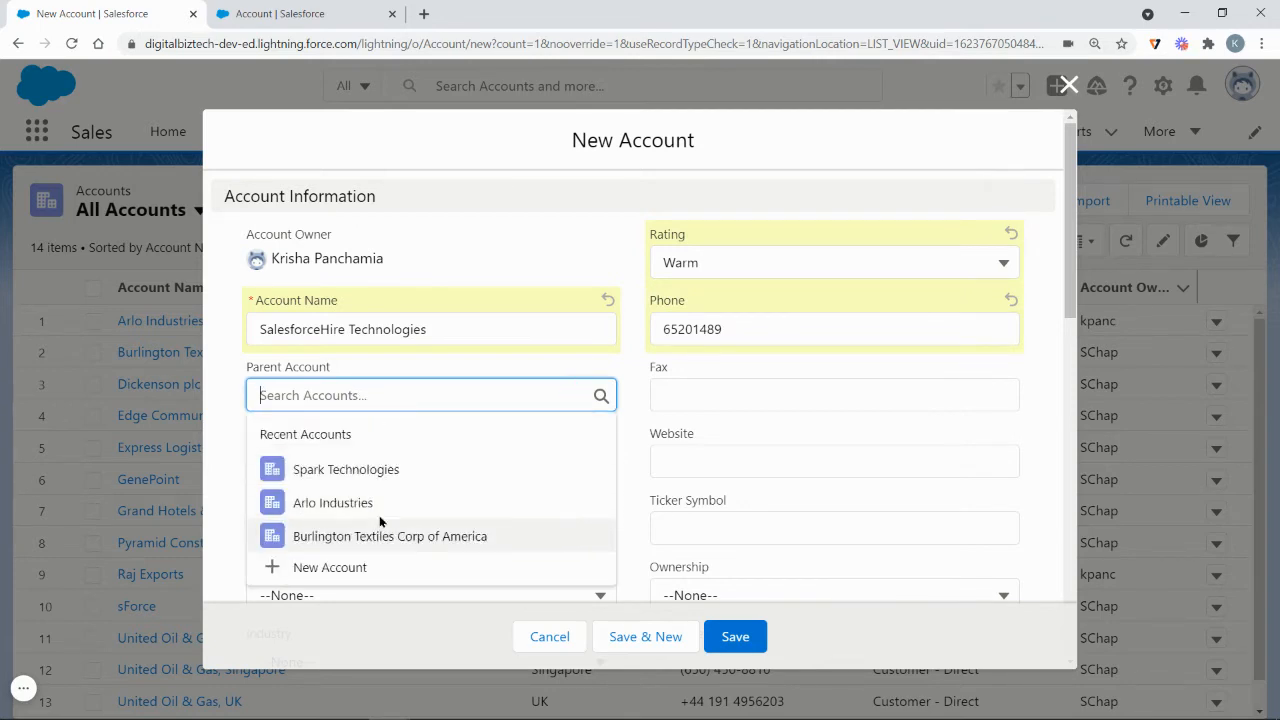
pyautogui.click(380, 510)
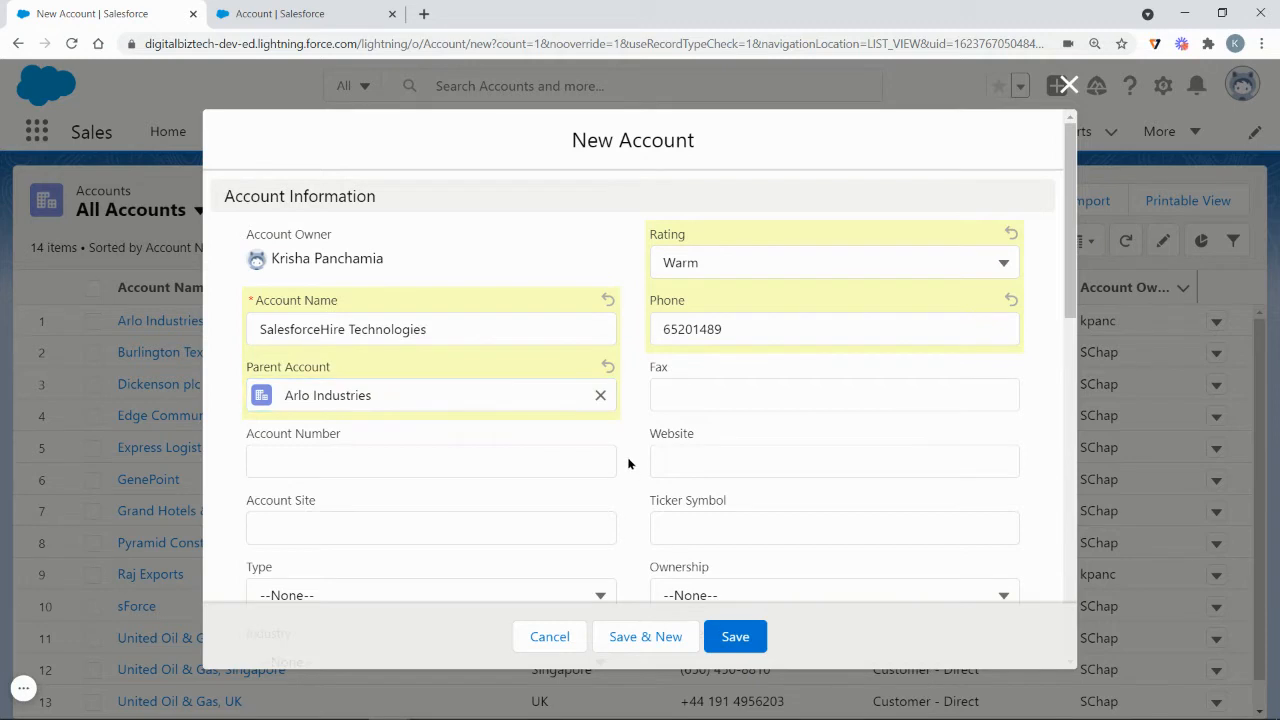
# - Set the account's Type to Prospect and its Industry to Education
pyautogui.scroll(-2, 629, 465)
pyautogui.scroll(-1, 420, 395)
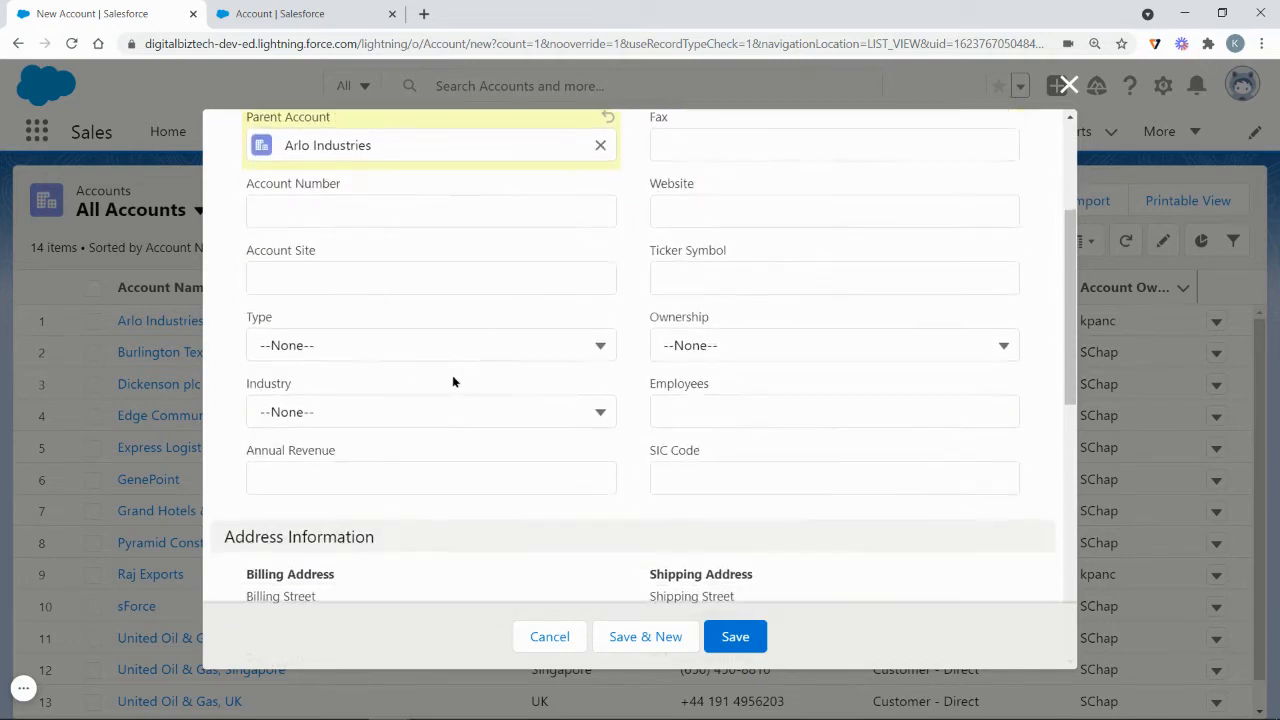
pyautogui.click(503, 350)
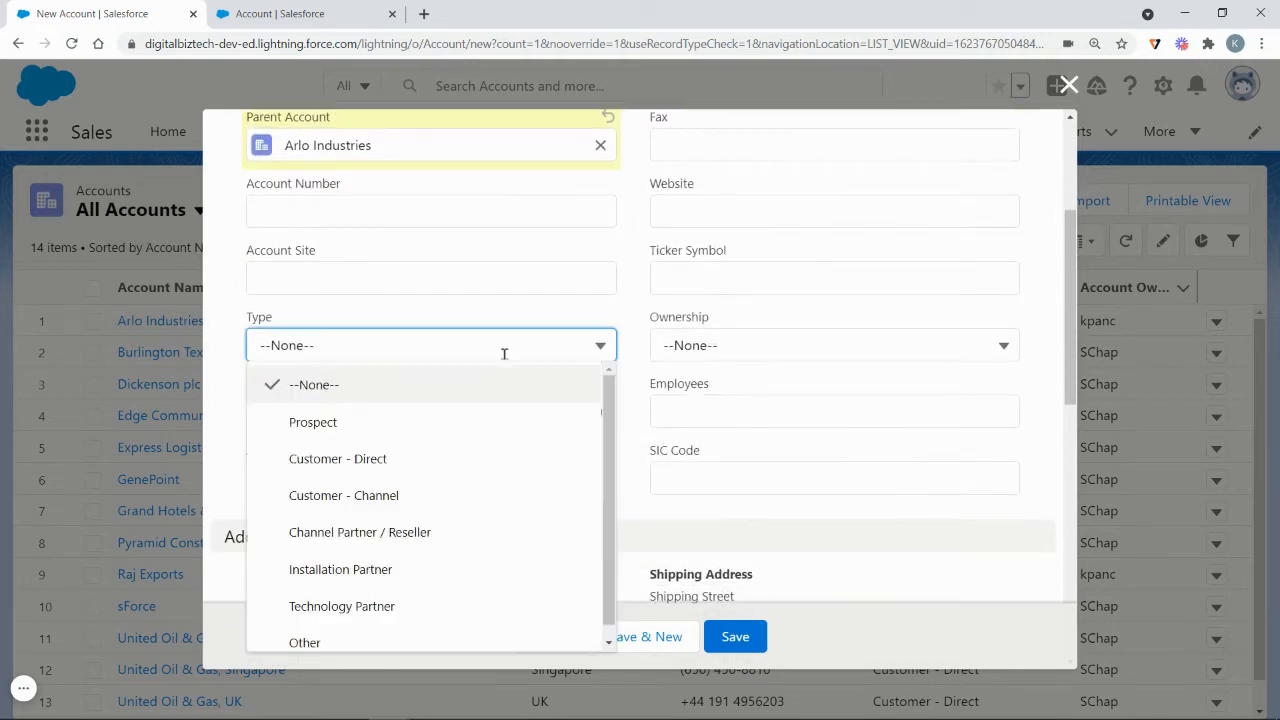
pyautogui.click(473, 433)
pyautogui.click(489, 418)
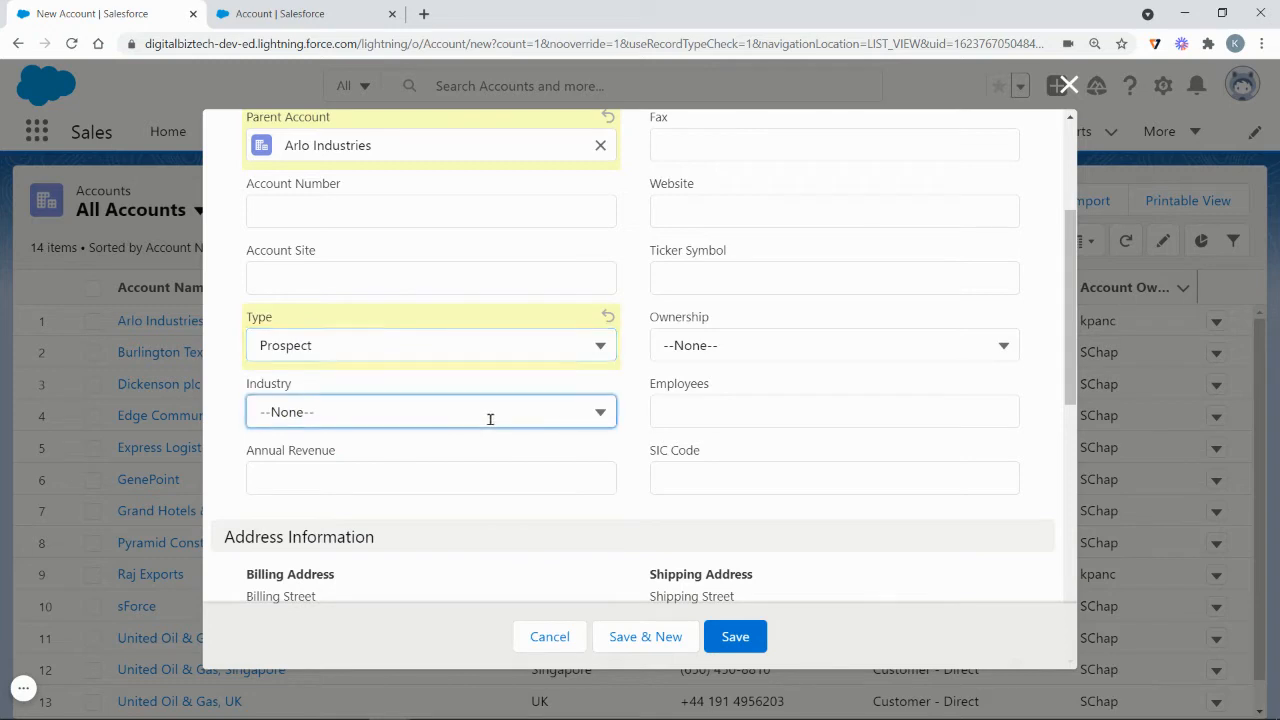
pyautogui.scroll(-3, 491, 250)
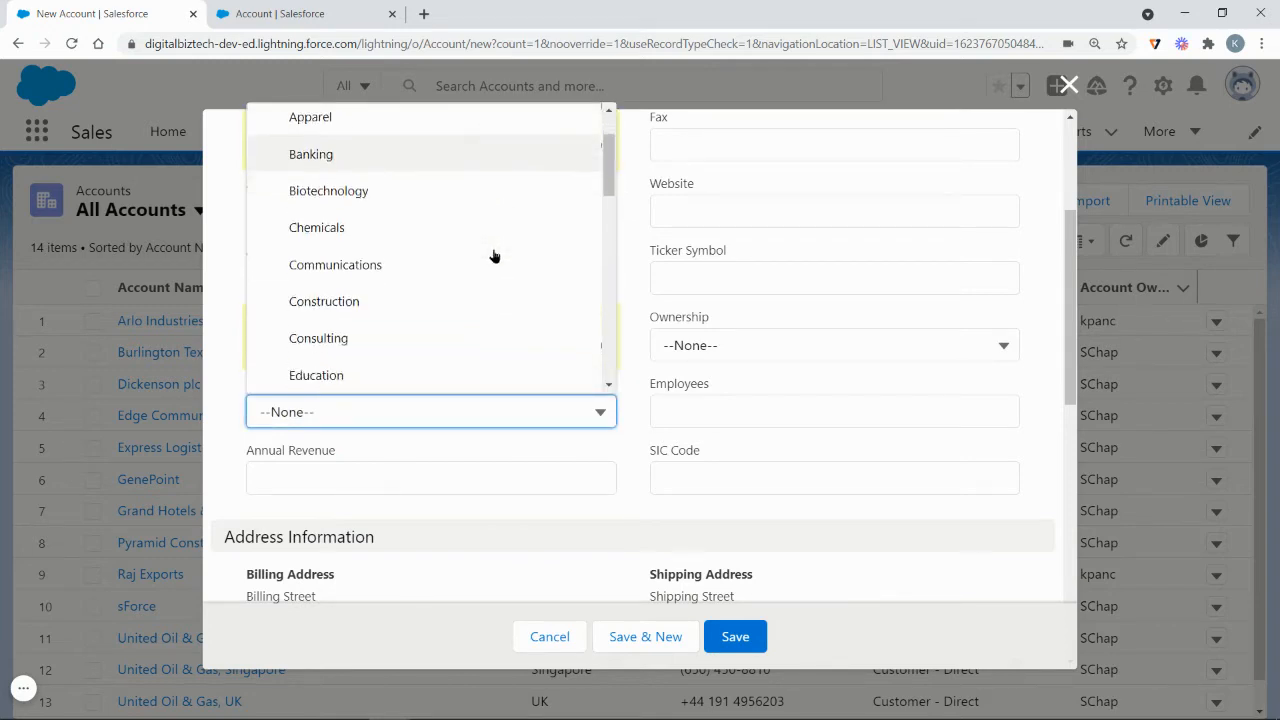
pyautogui.click(468, 204)
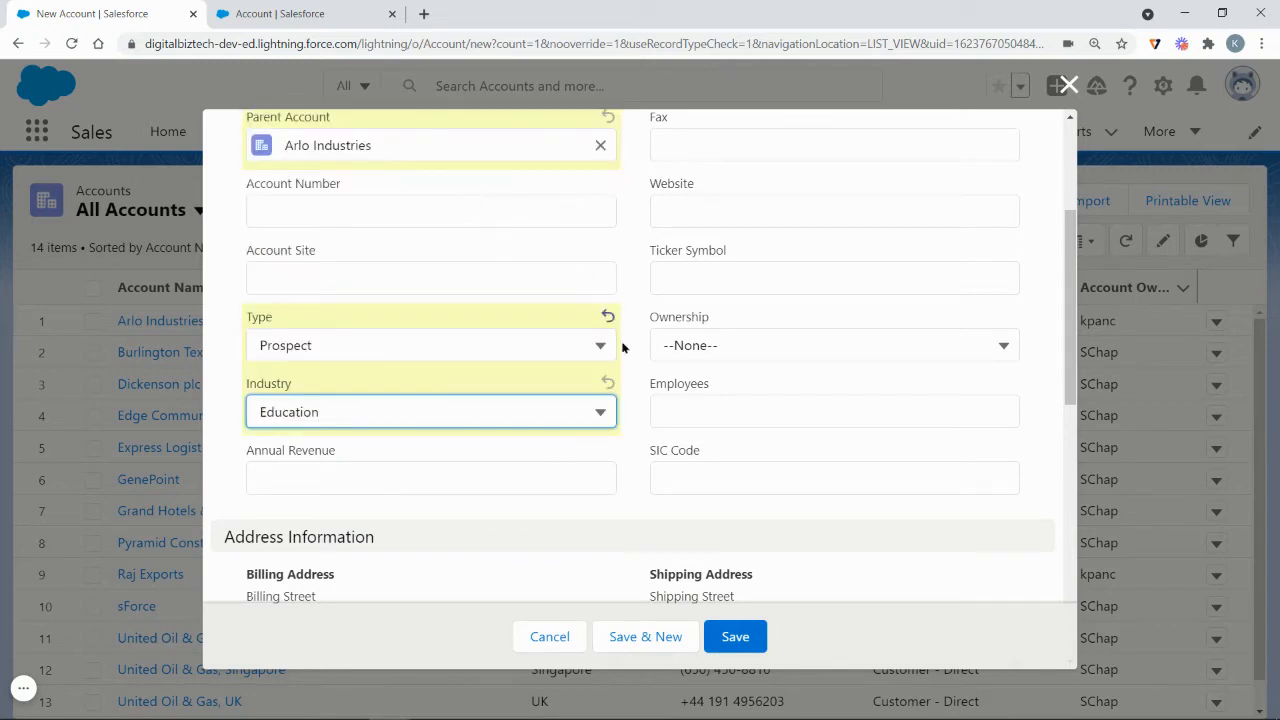
pyautogui.click(633, 410)
# - Try to save the account with all Additional Information fields left blank
pyautogui.scroll(-1, 632, 416)
pyautogui.scroll(-6, 633, 419)
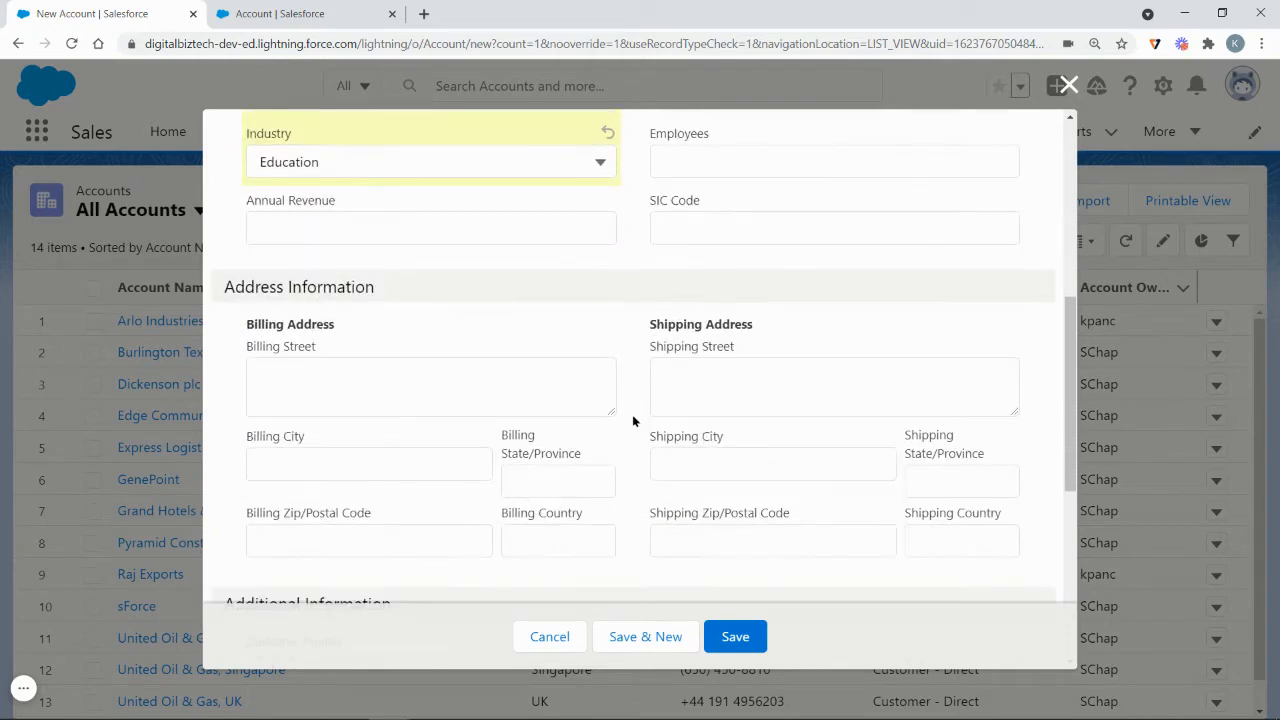
pyautogui.scroll(-1, 638, 440)
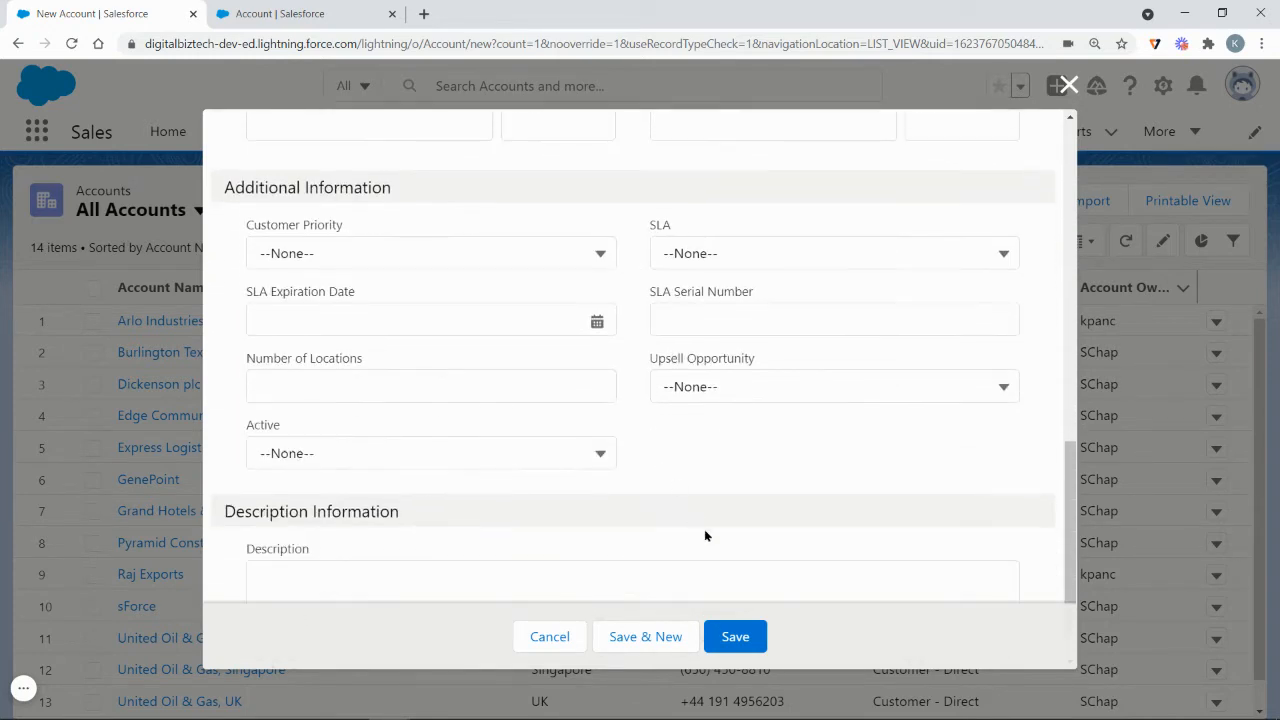
pyautogui.click(741, 640)
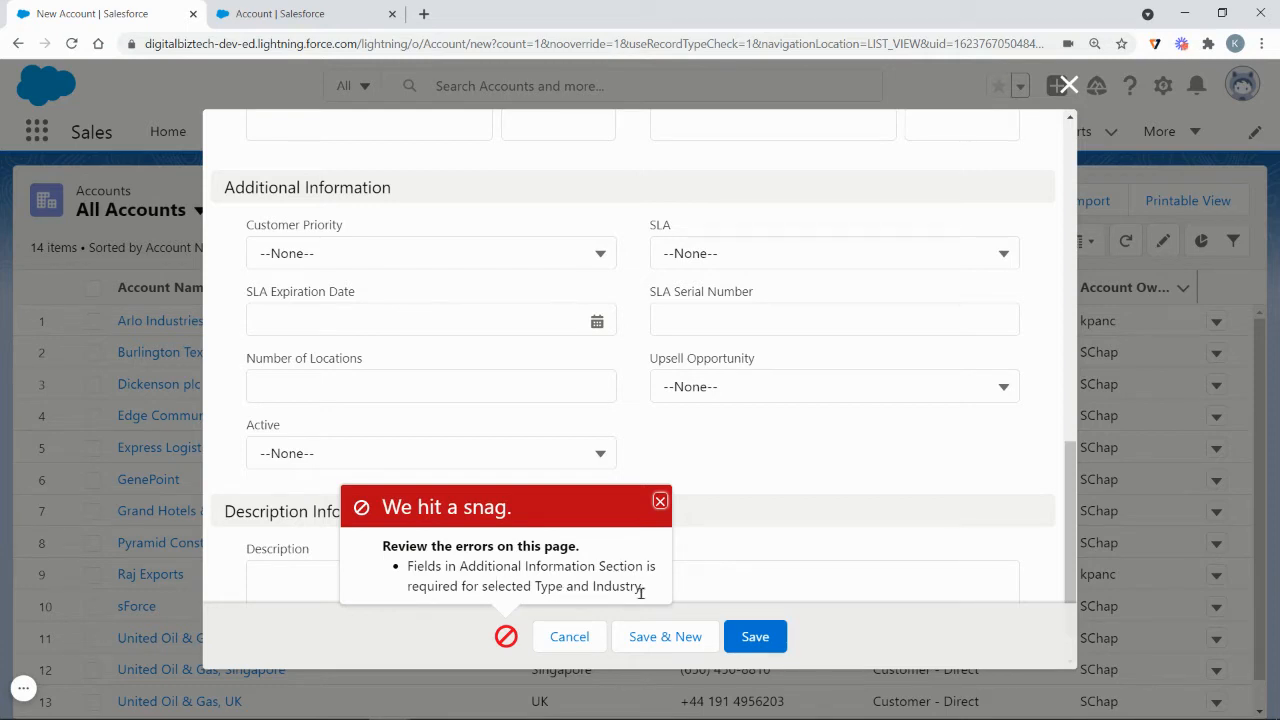
# - Compare the Additional_Section_Required rule's formula with the new account's Type, Industry and Additional Information fields
pyautogui.click(345, 13)
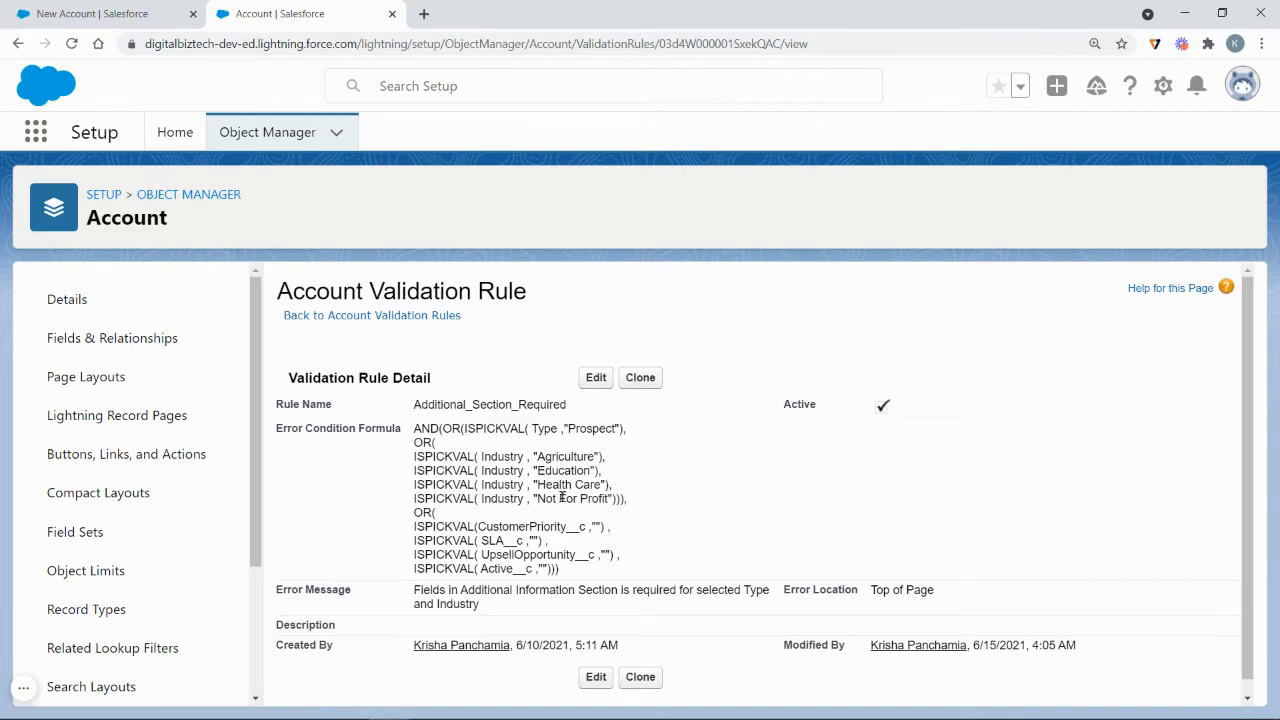
pyautogui.click(98, 8)
pyautogui.scroll(2, 577, 368)
pyautogui.scroll(6, 574, 370)
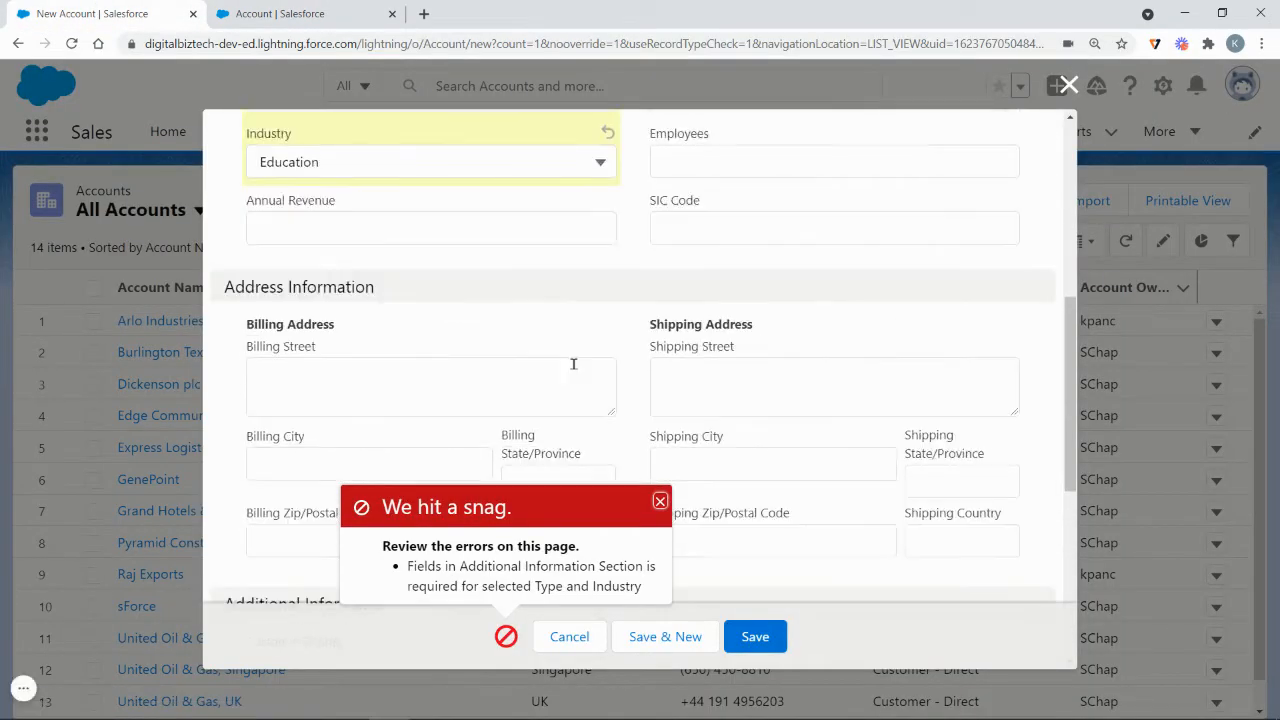
pyautogui.scroll(-4, 624, 389)
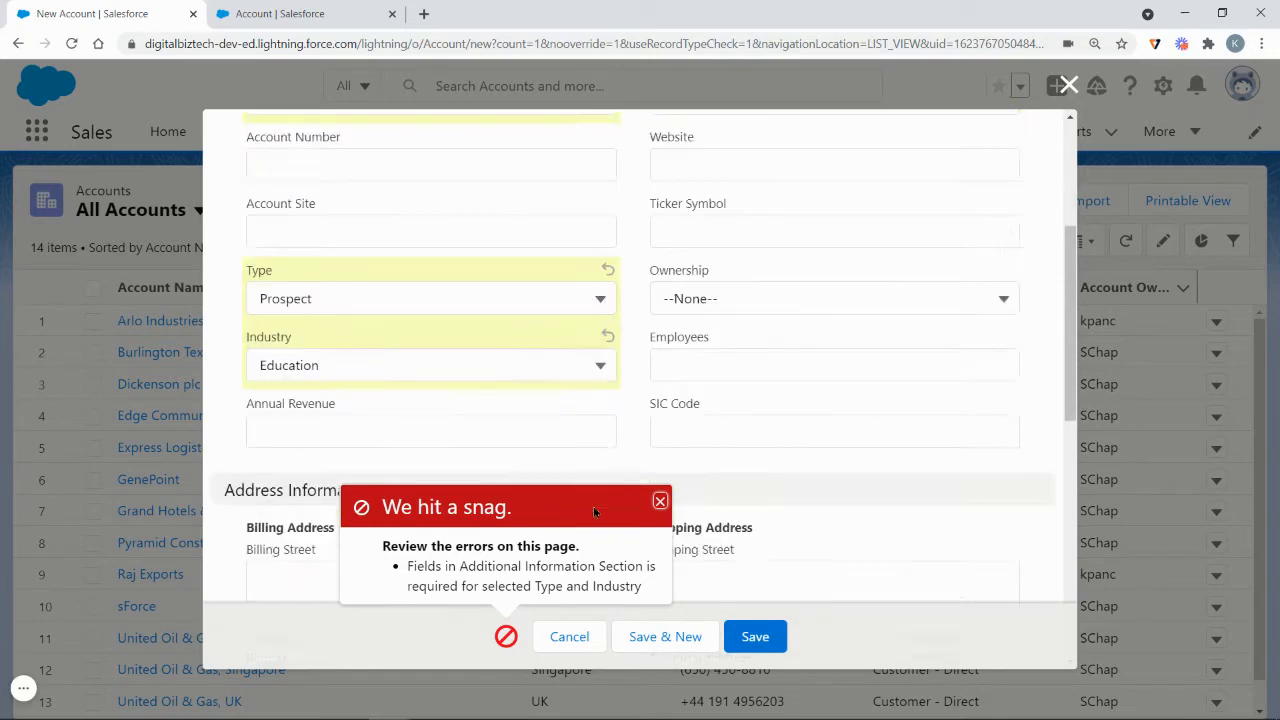
pyautogui.scroll(-4, 596, 545)
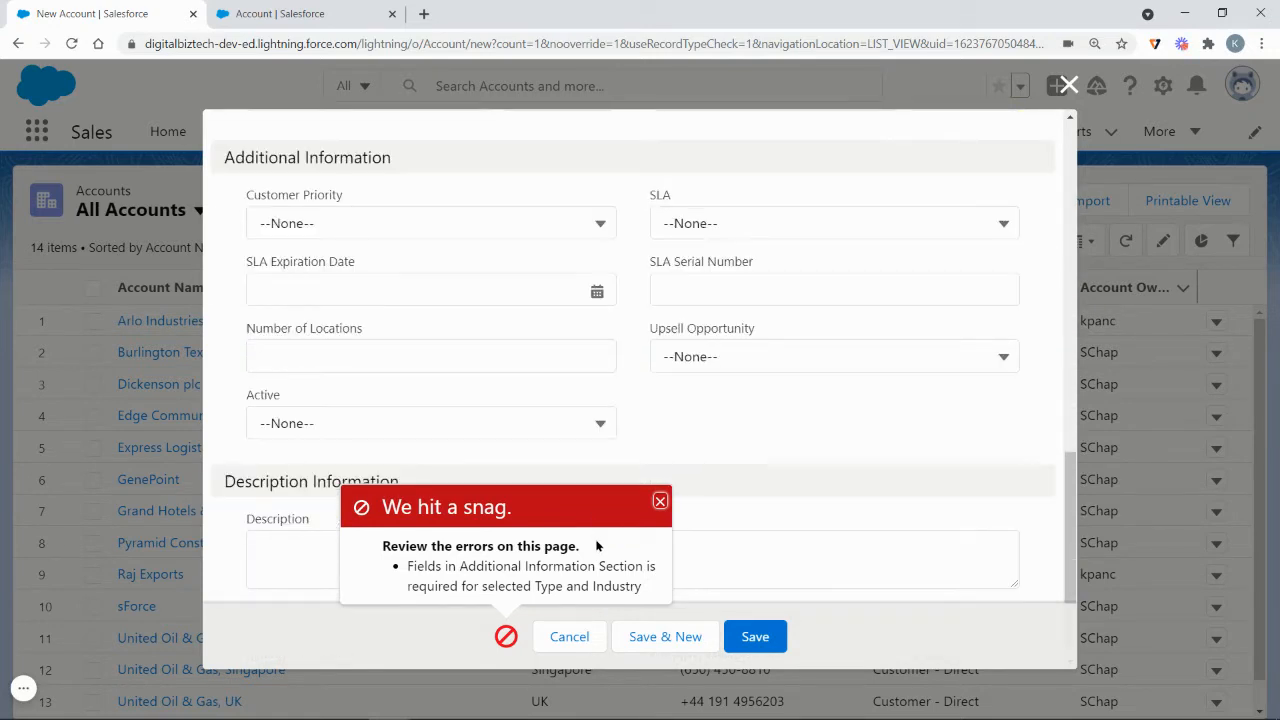
pyautogui.scroll(-1, 596, 545)
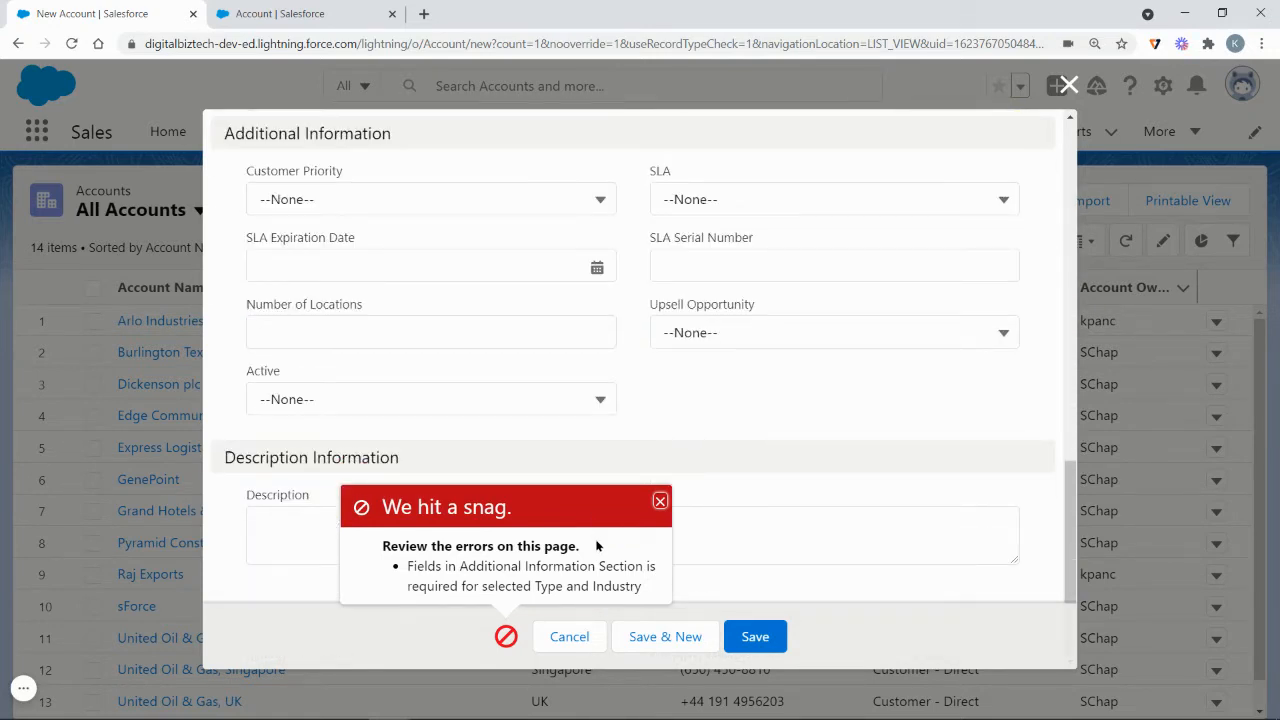
# - Set Customer Priority to Low, SLA to Silver, Upsell Opportunity to Maybe and Active to No, and save the account
pyautogui.click(582, 203)
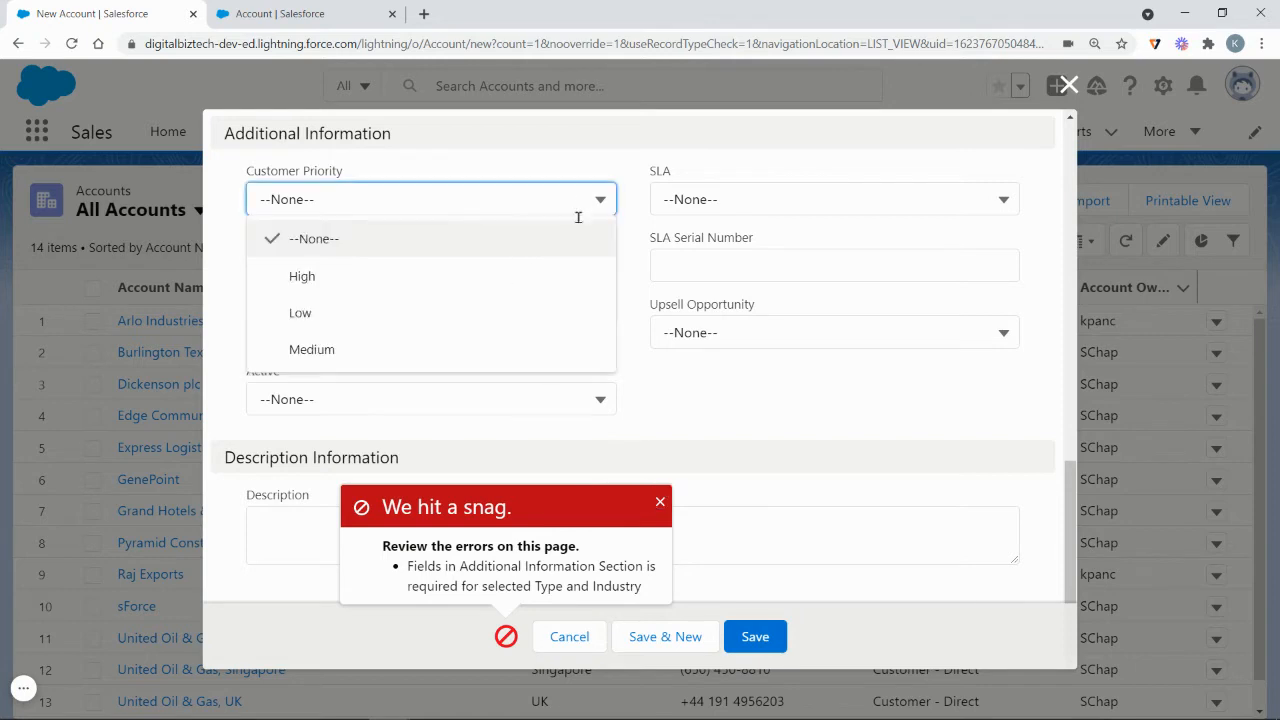
pyautogui.click(548, 312)
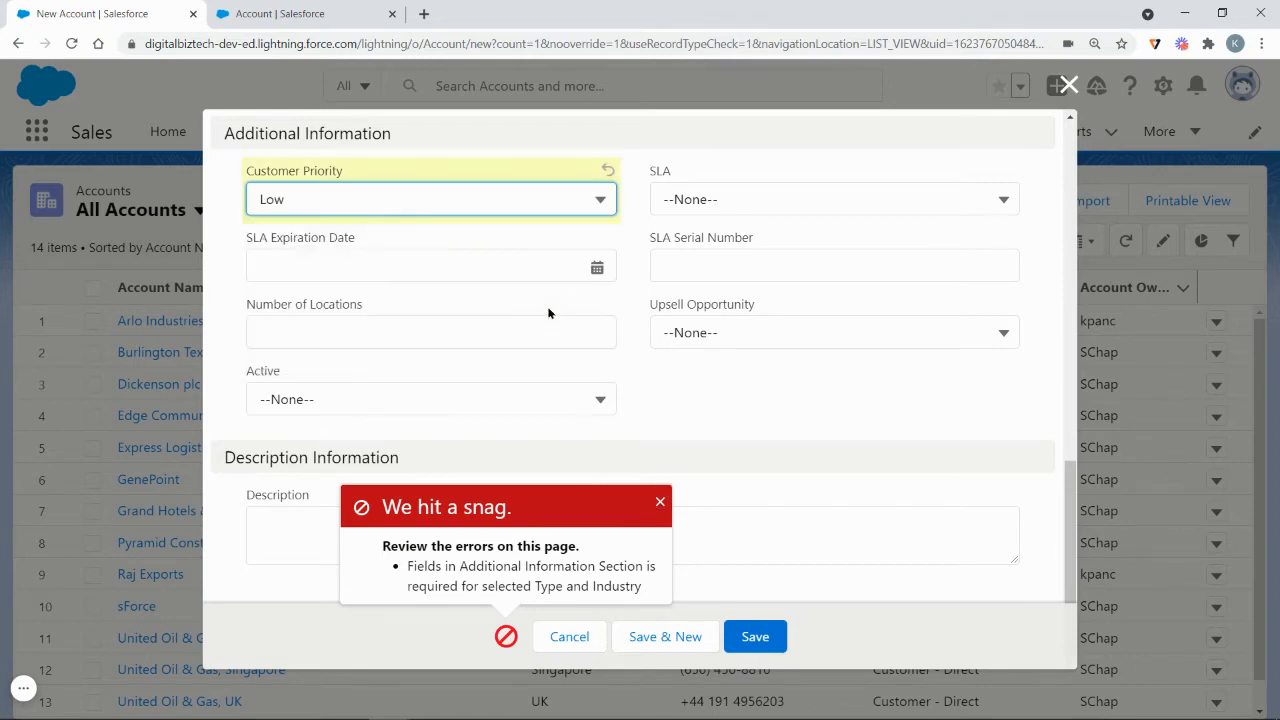
pyautogui.click(799, 202)
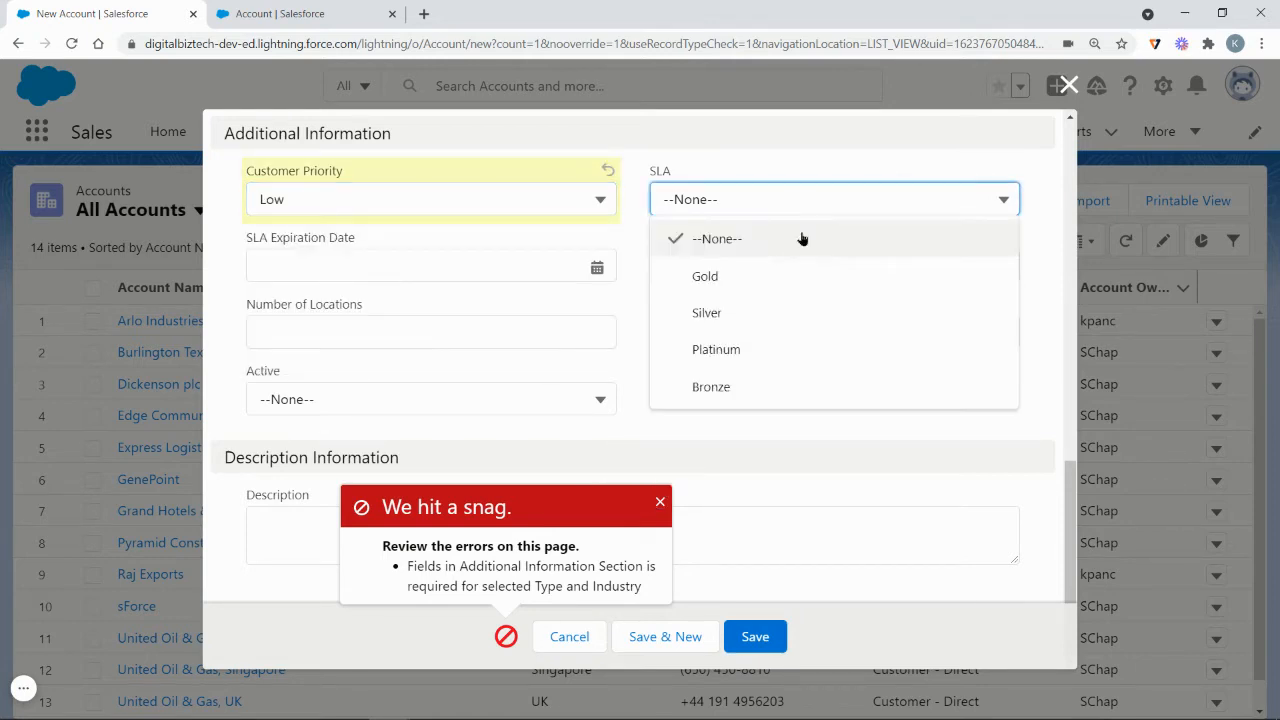
pyautogui.click(801, 304)
pyautogui.click(780, 331)
pyautogui.click(778, 405)
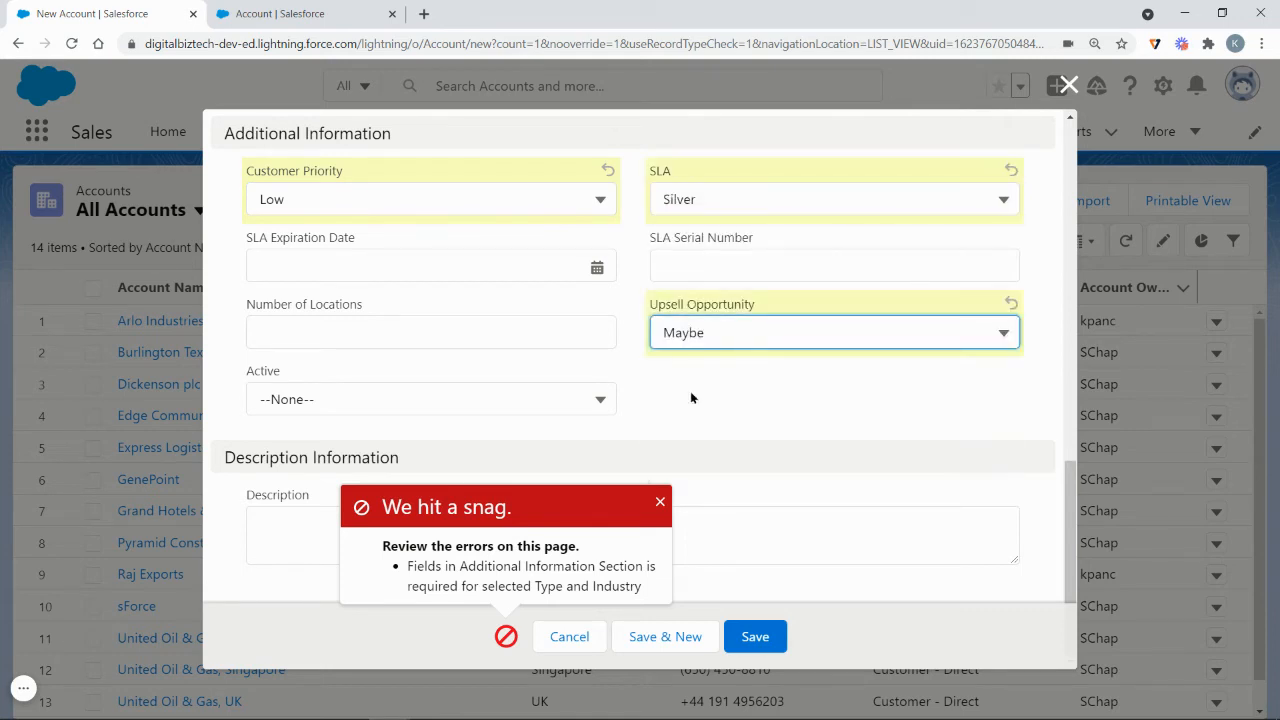
pyautogui.click(503, 390)
pyautogui.click(362, 470)
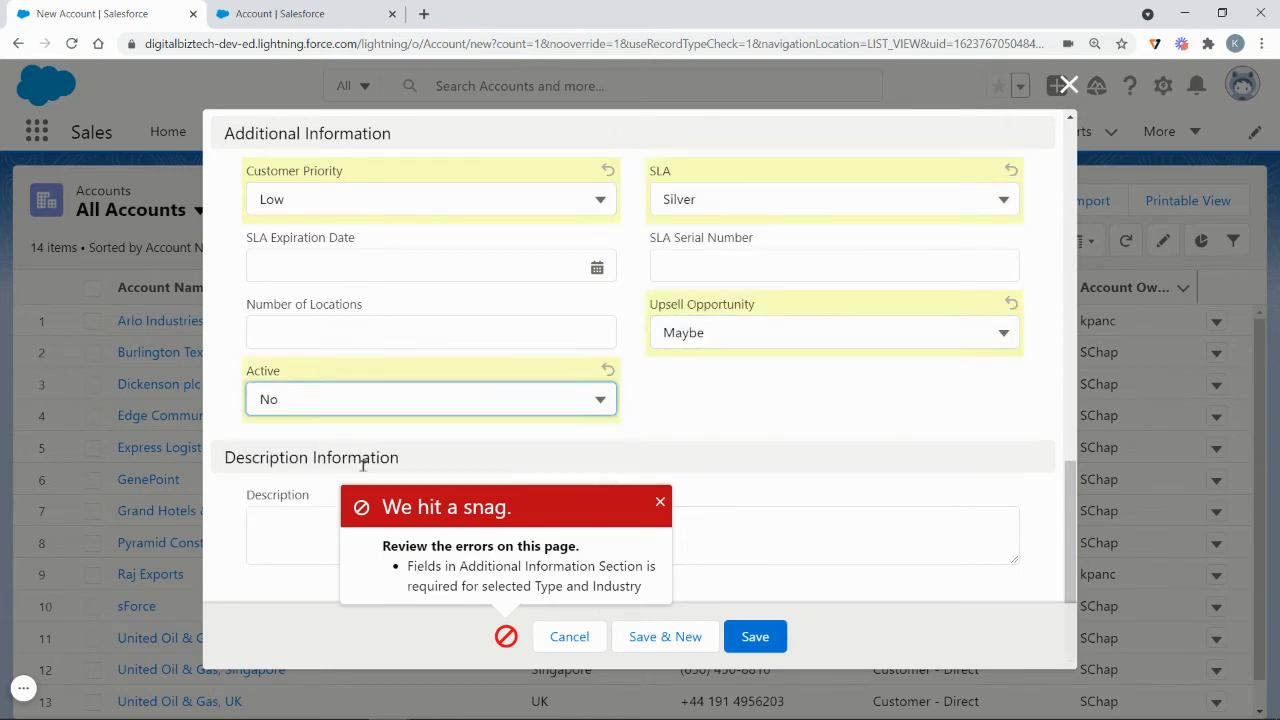
pyautogui.click(755, 637)
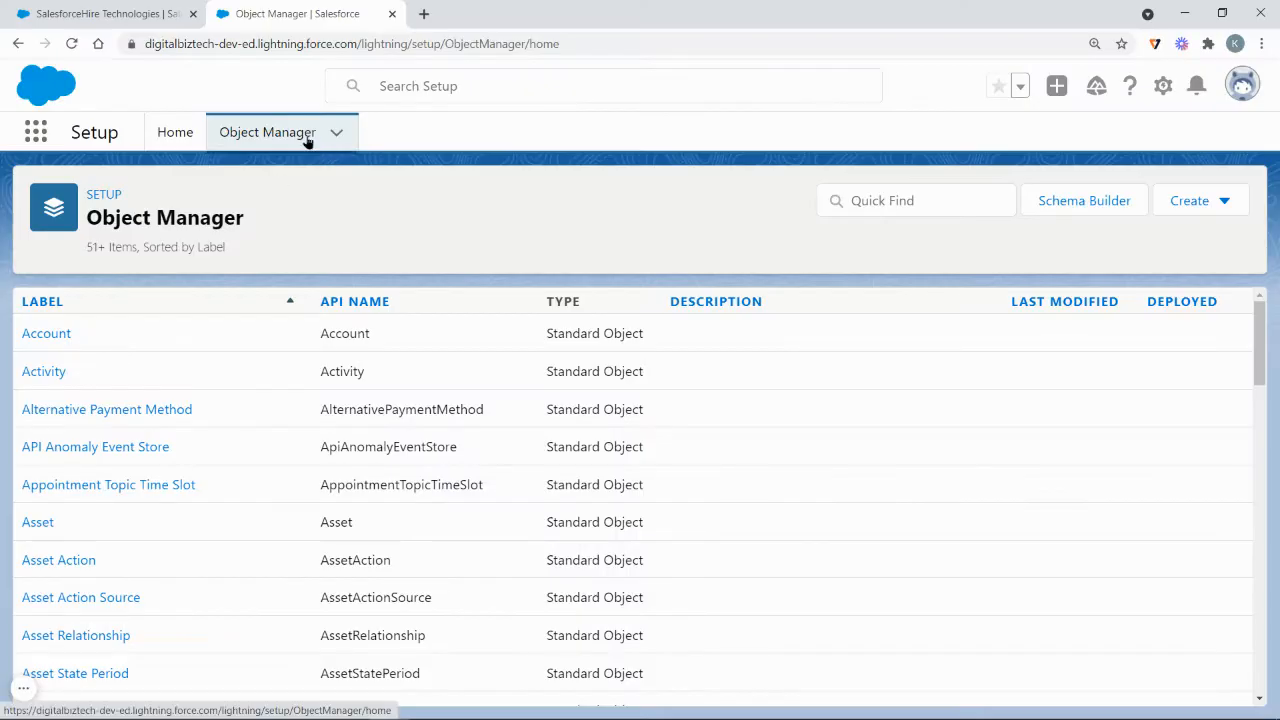
# - Open the Lead object from the Object Manager in Setup
pyautogui.click(307, 137)
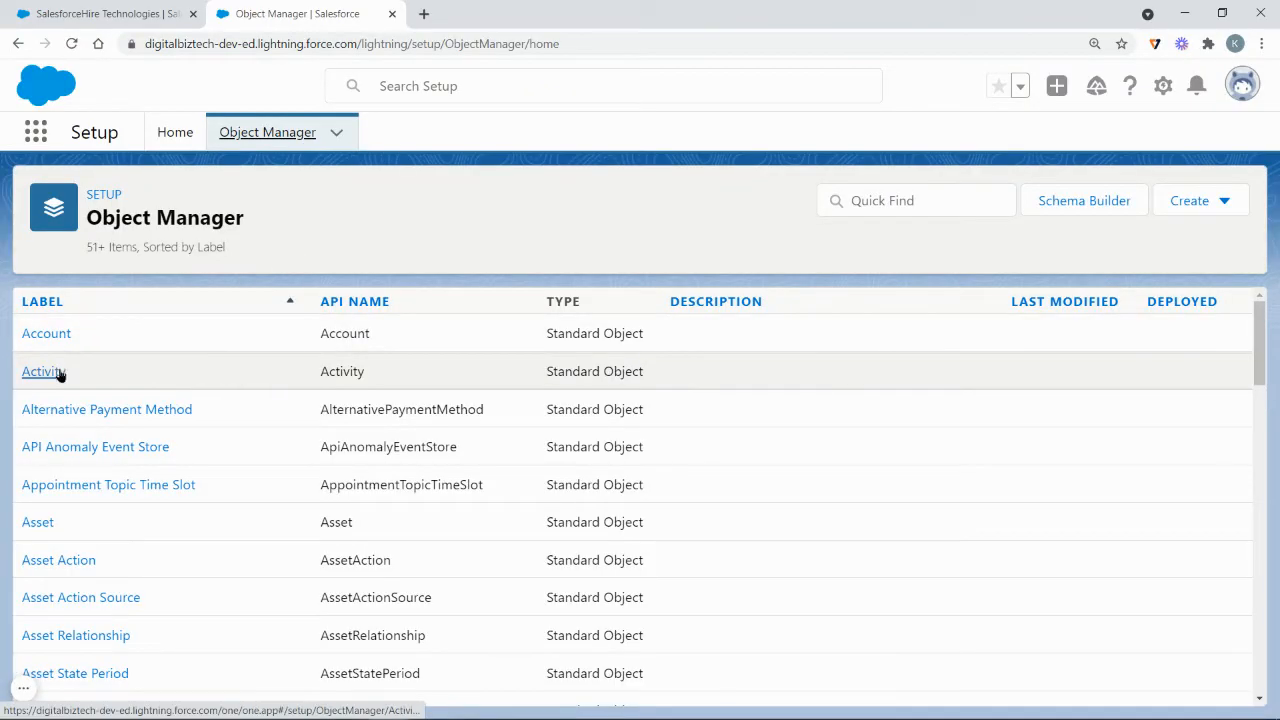
pyautogui.scroll(-10, 140, 510)
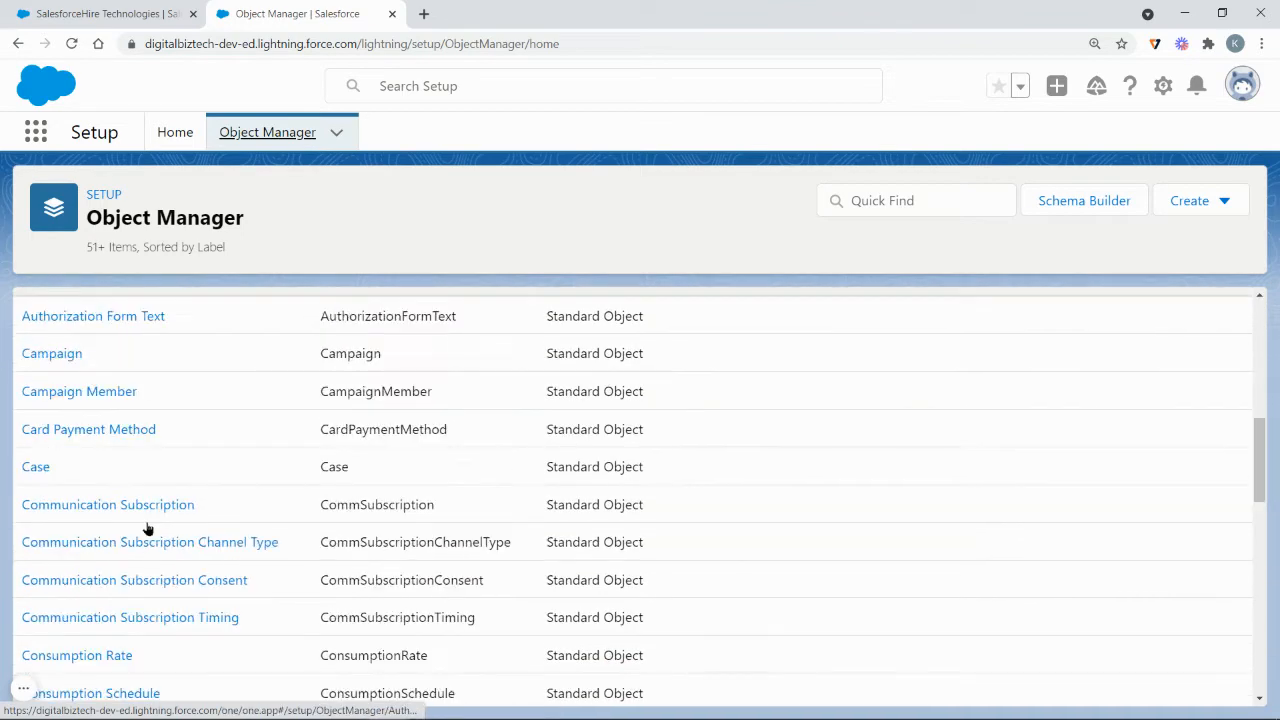
pyautogui.scroll(-6, 180, 480)
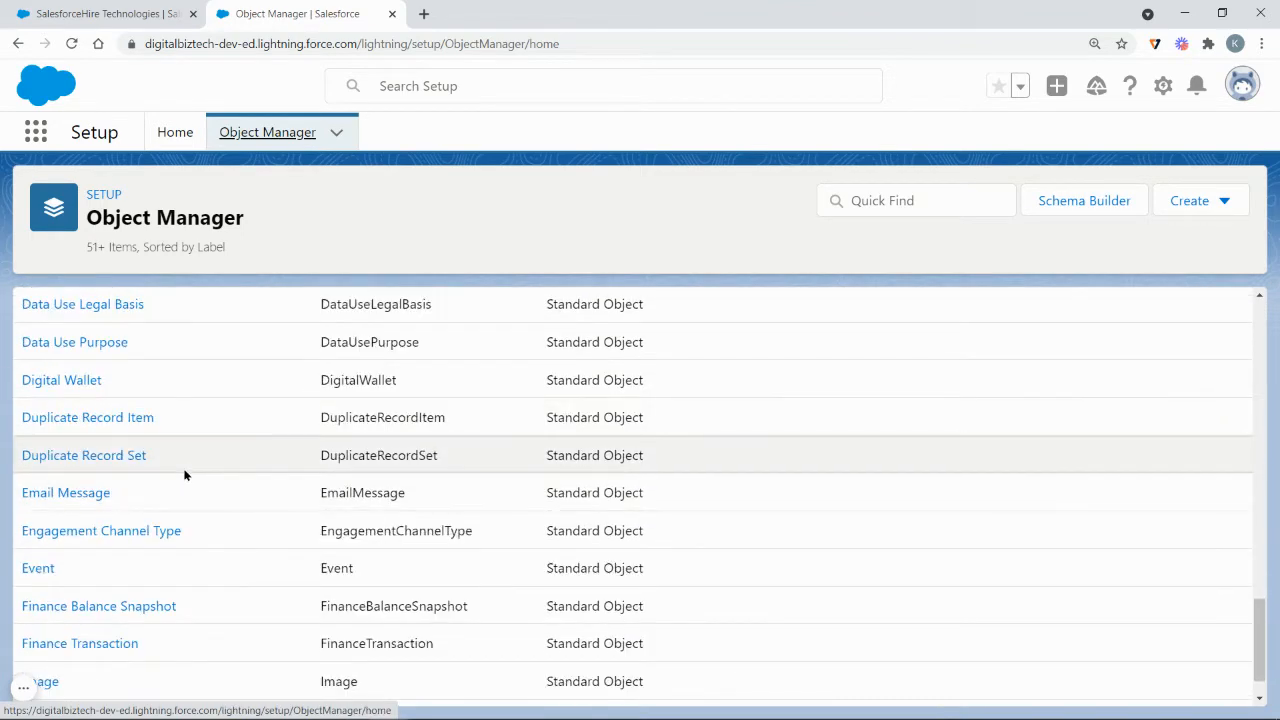
pyautogui.scroll(-2, 182, 468)
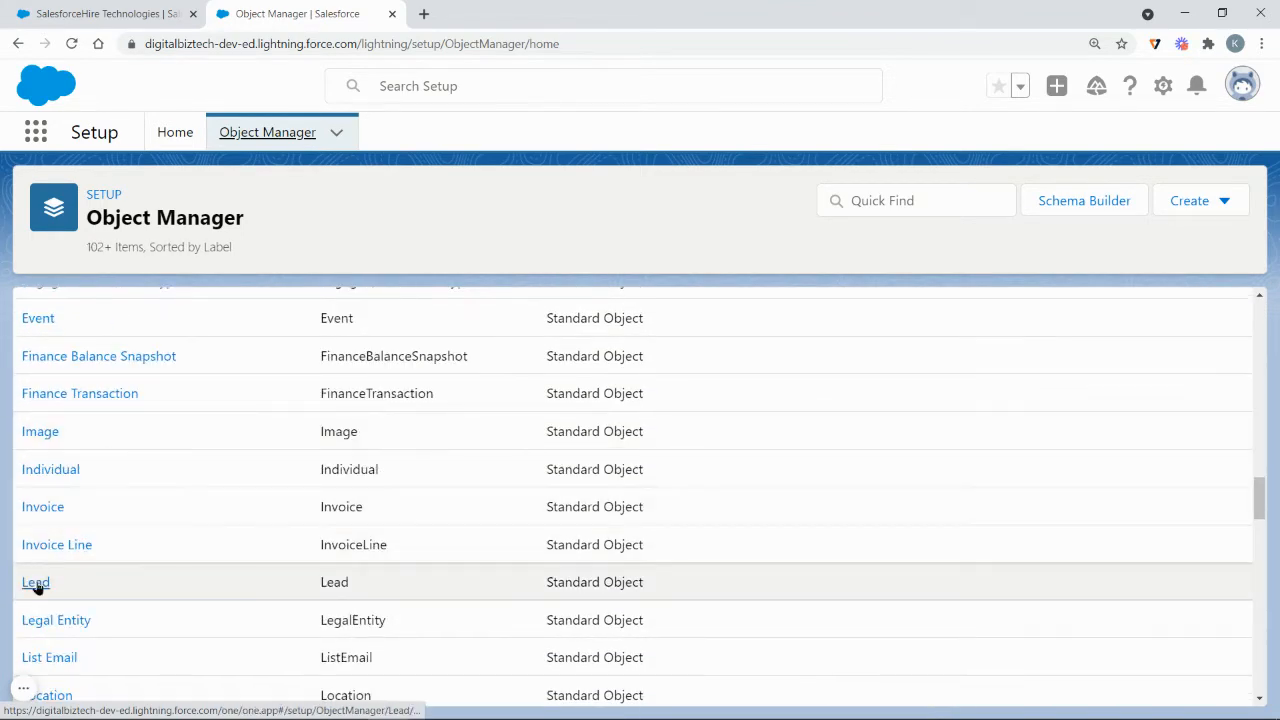
pyautogui.click(36, 584)
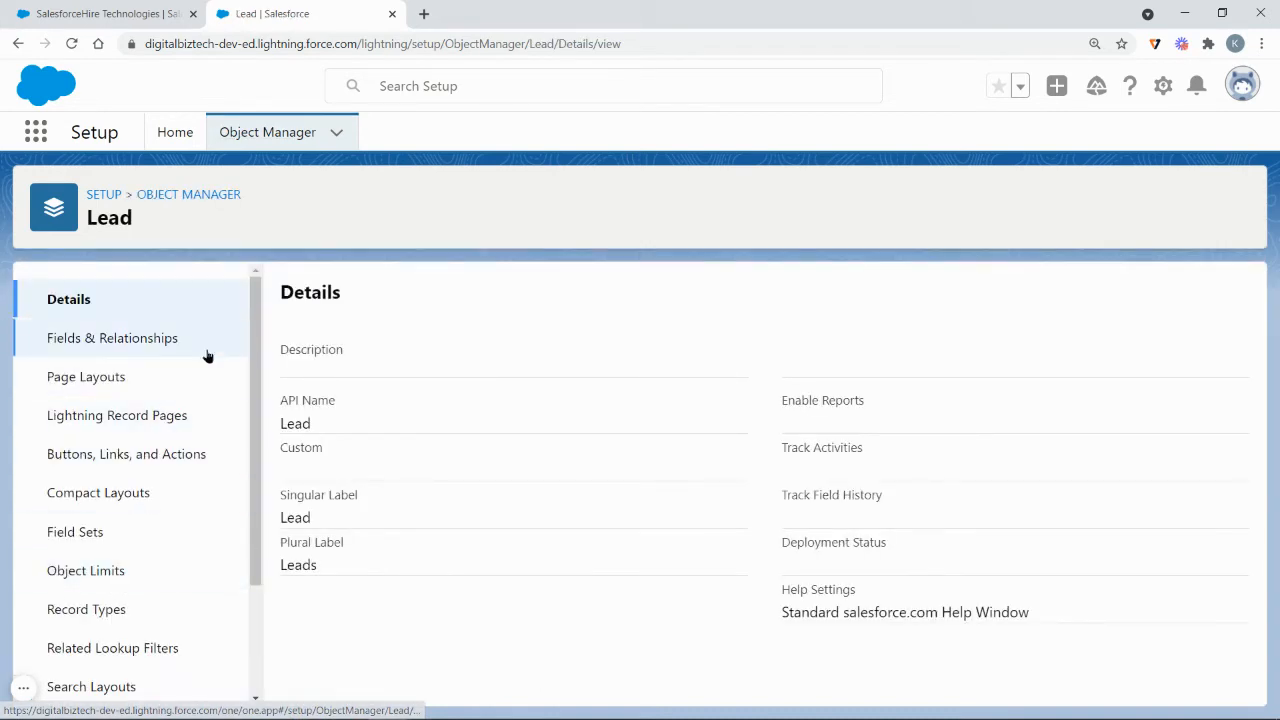
# - Start a new validation rule for the Lead object, ready for its rule name
pyautogui.scroll(-3, 222, 484)
pyautogui.click(162, 673)
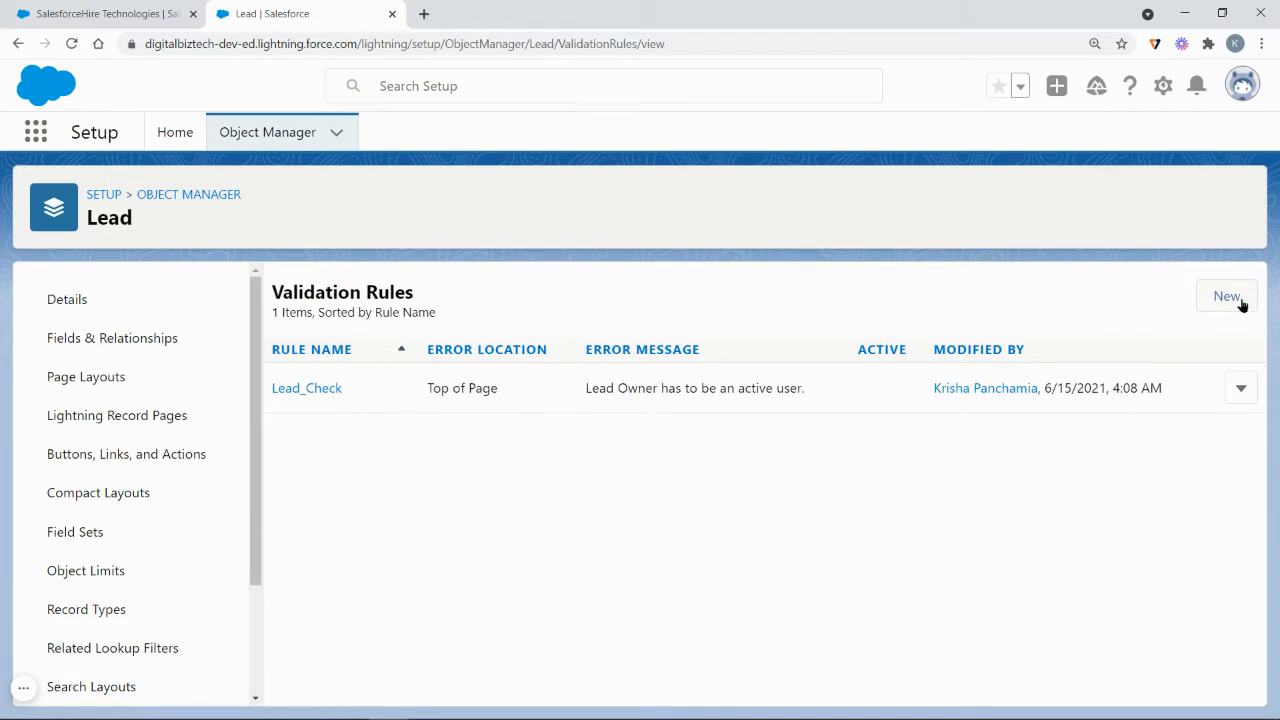
pyautogui.click(1228, 297)
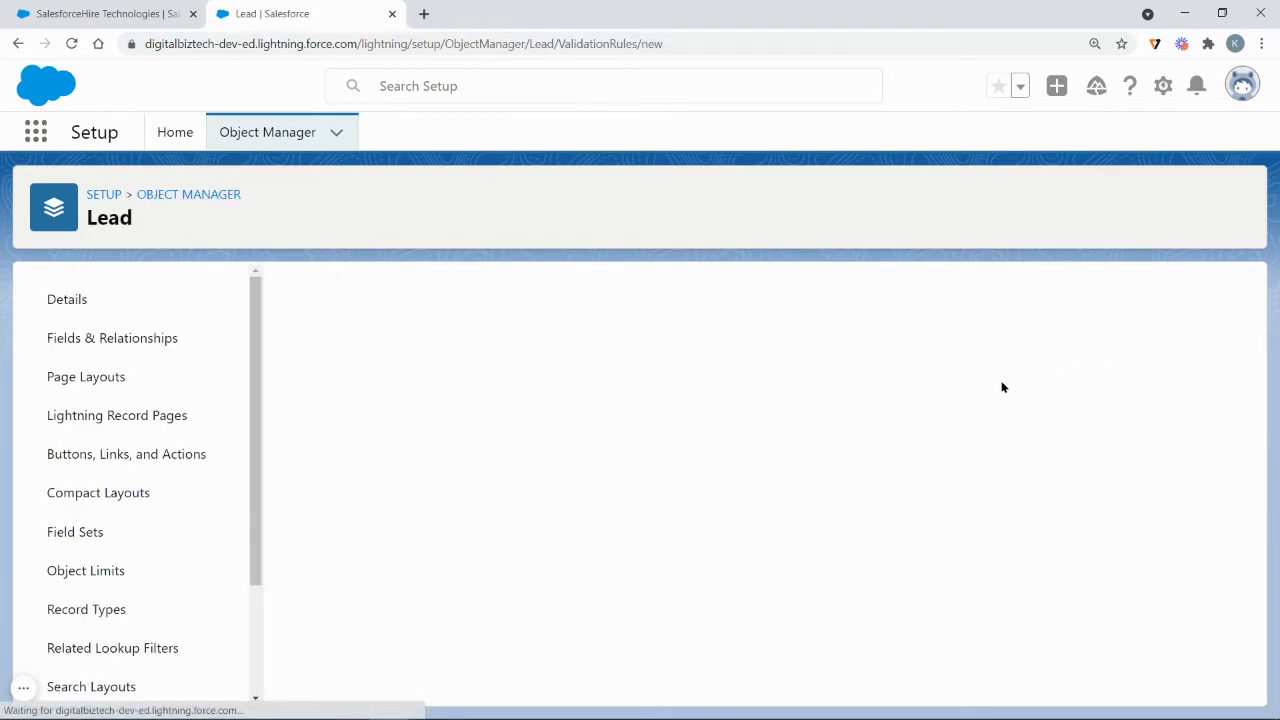
pyautogui.click(614, 434)
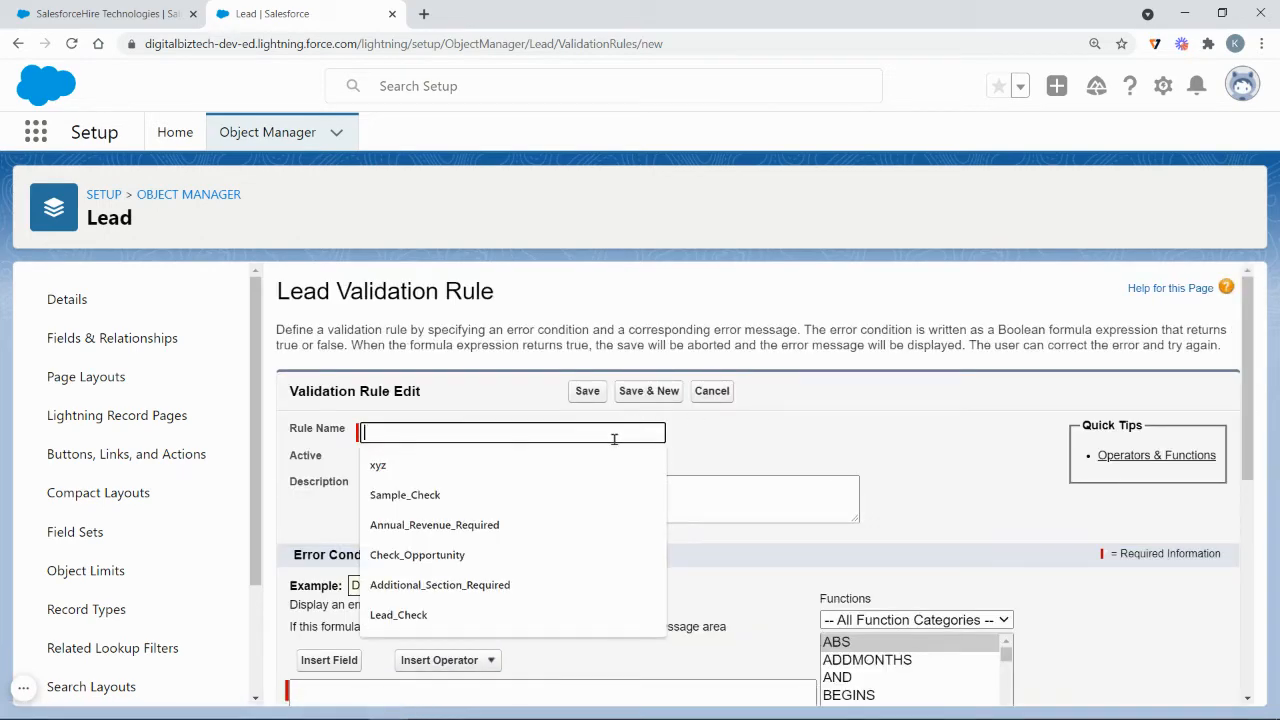
# - Name the Lead validation rule Annual_Revenue_Required
pyautogui.write('Ann')
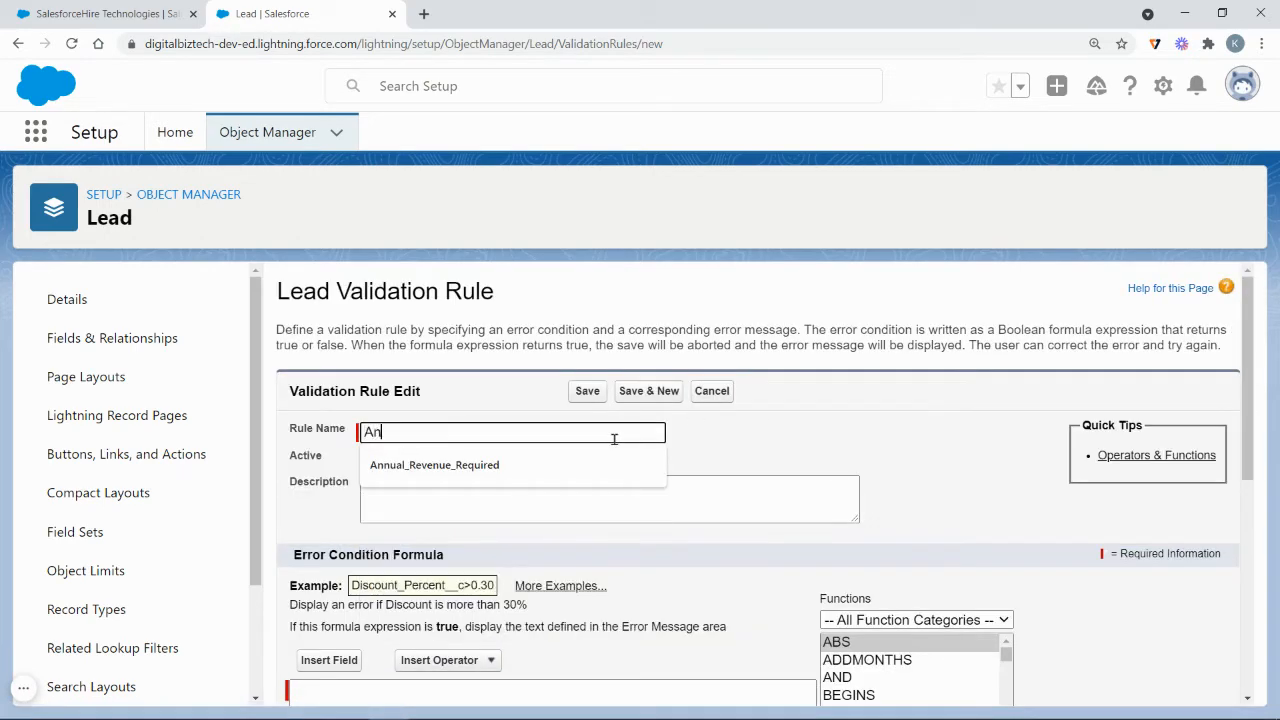
pyautogui.press('Down')
pyautogui.press('Return')
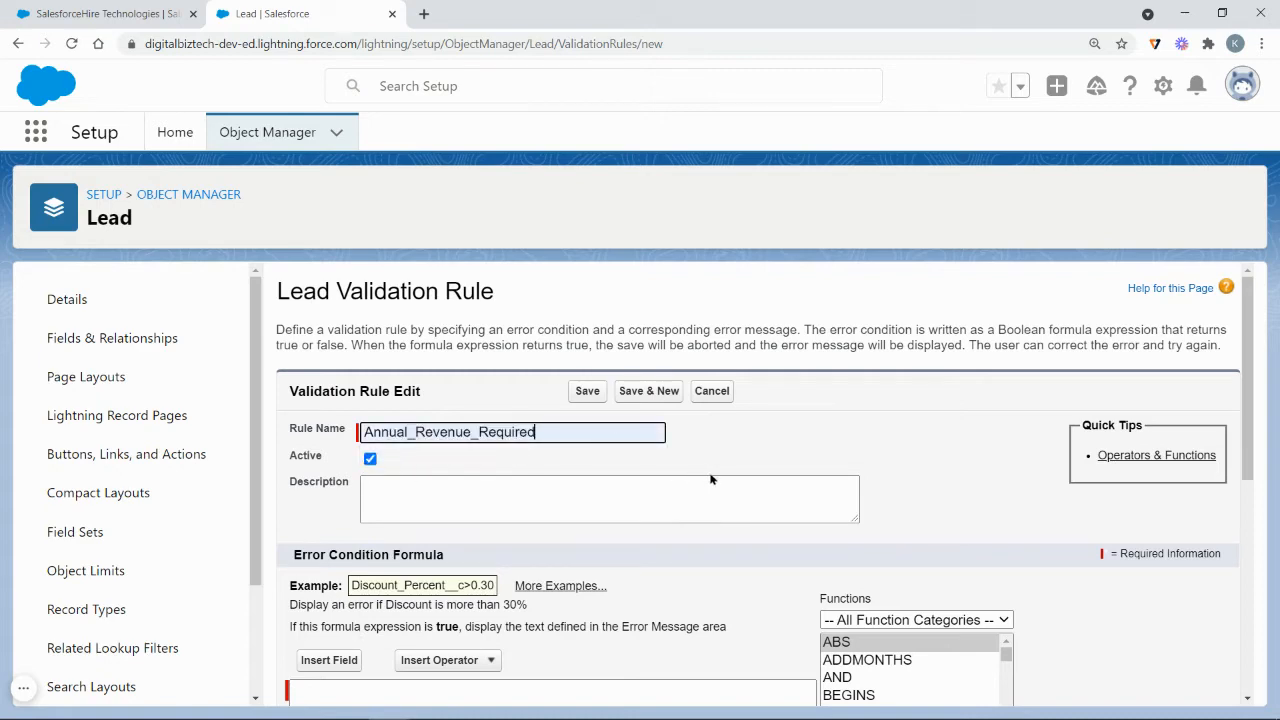
# - Insert the ISPICKVAL function into the rule's error condition formula
pyautogui.scroll(-3, 690, 480)
pyautogui.click(639, 480)
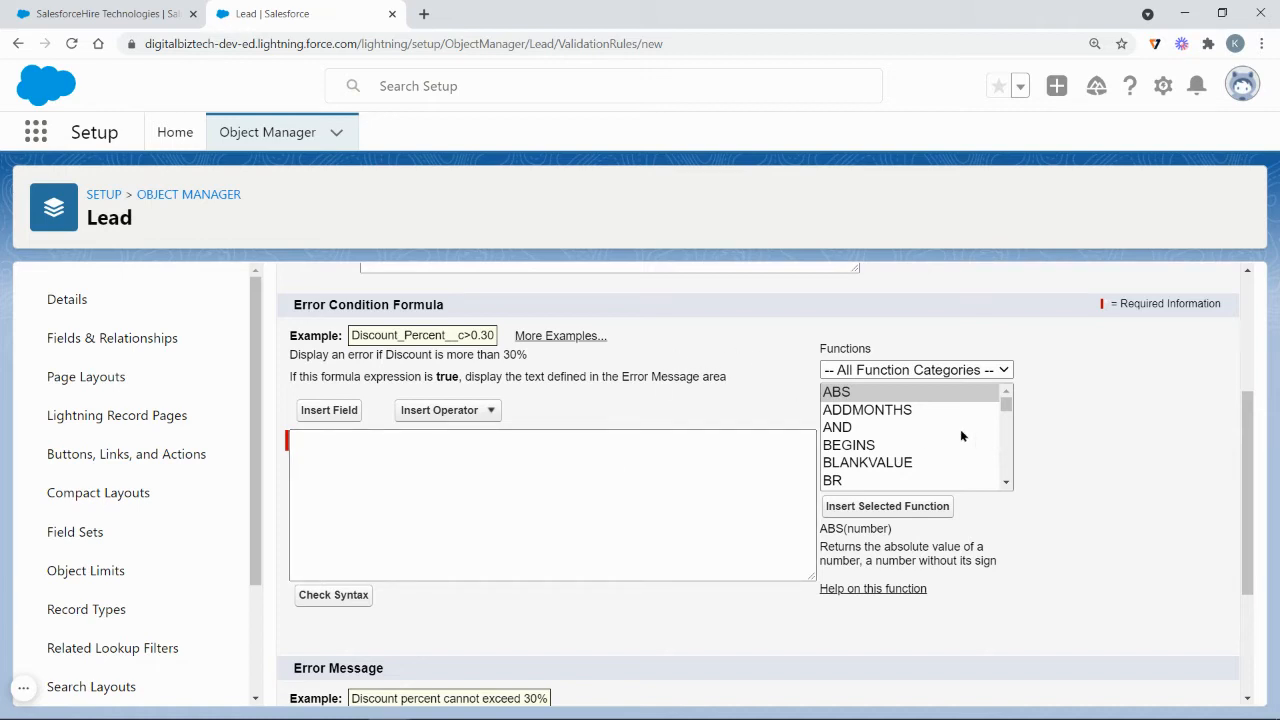
pyautogui.scroll(-5, 959, 431)
pyautogui.scroll(-5, 958, 443)
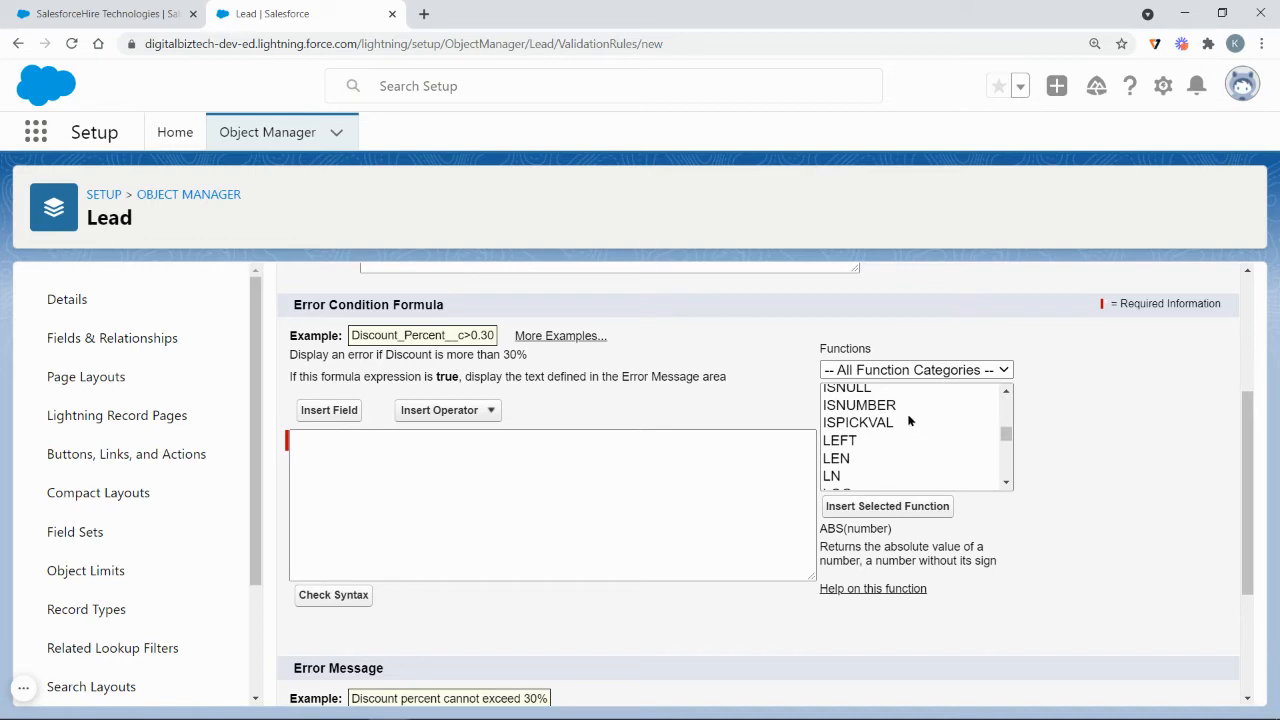
pyautogui.click(909, 421)
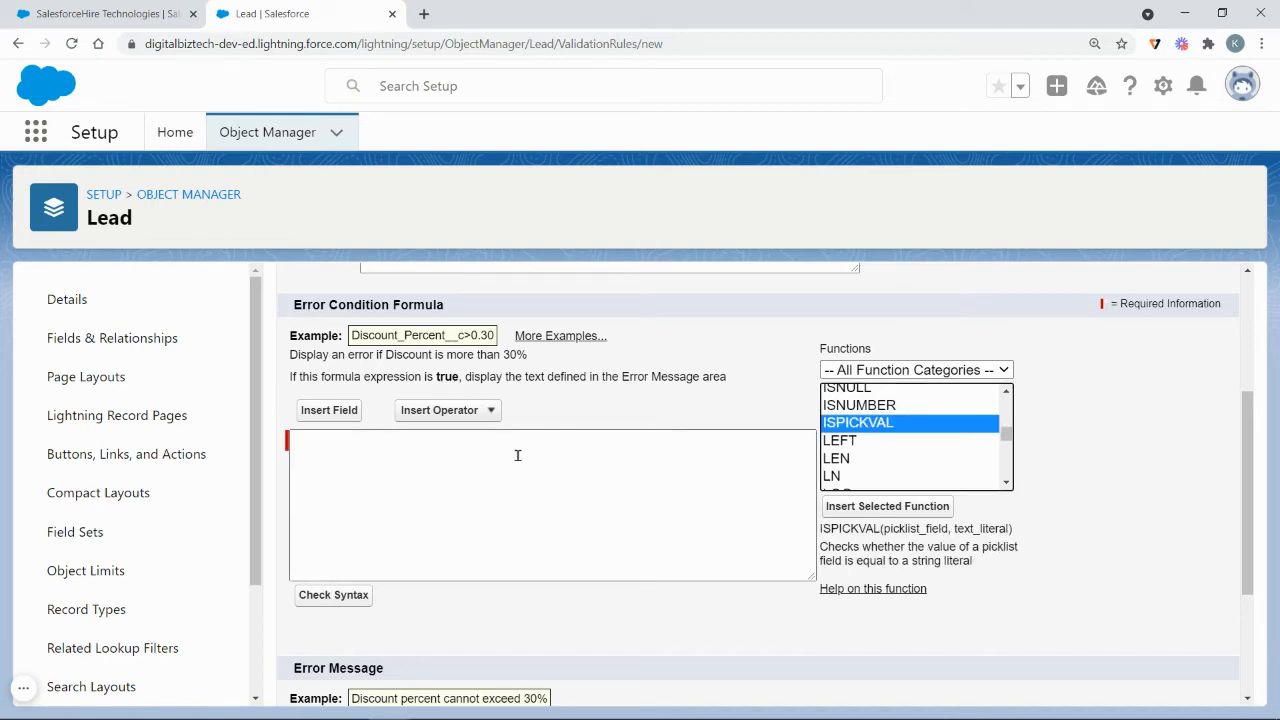
pyautogui.click(866, 507)
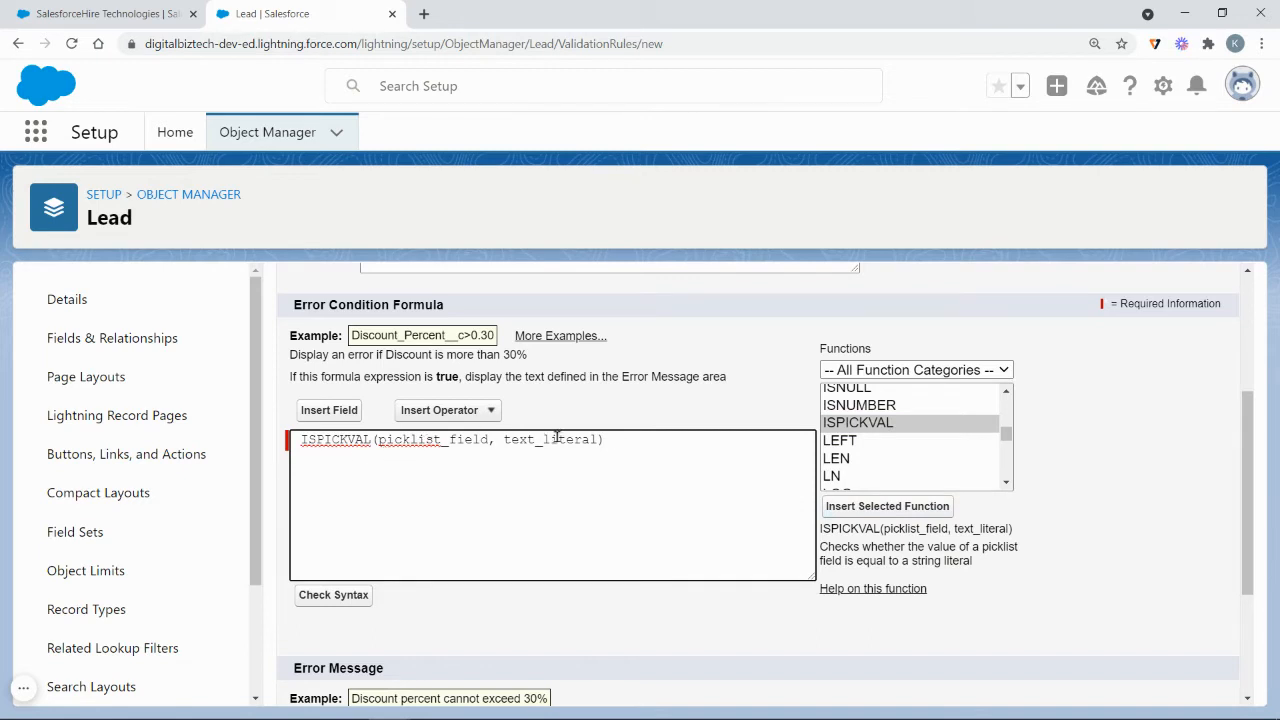
# - Replace the picklist_field placeholder in ISPICKVAL with the Lead Status field
pyautogui.click(488, 443)
pyautogui.press('BackSpace')
pyautogui.press('BackSpace')
pyautogui.press('BackSpace')
pyautogui.press('BackSpace')
pyautogui.press('BackSpace')
pyautogui.press('BackSpace')
pyautogui.press('BackSpace')
pyautogui.press('BackSpace')
pyautogui.press('BackSpace')
pyautogui.press('BackSpace')
pyautogui.press('BackSpace')
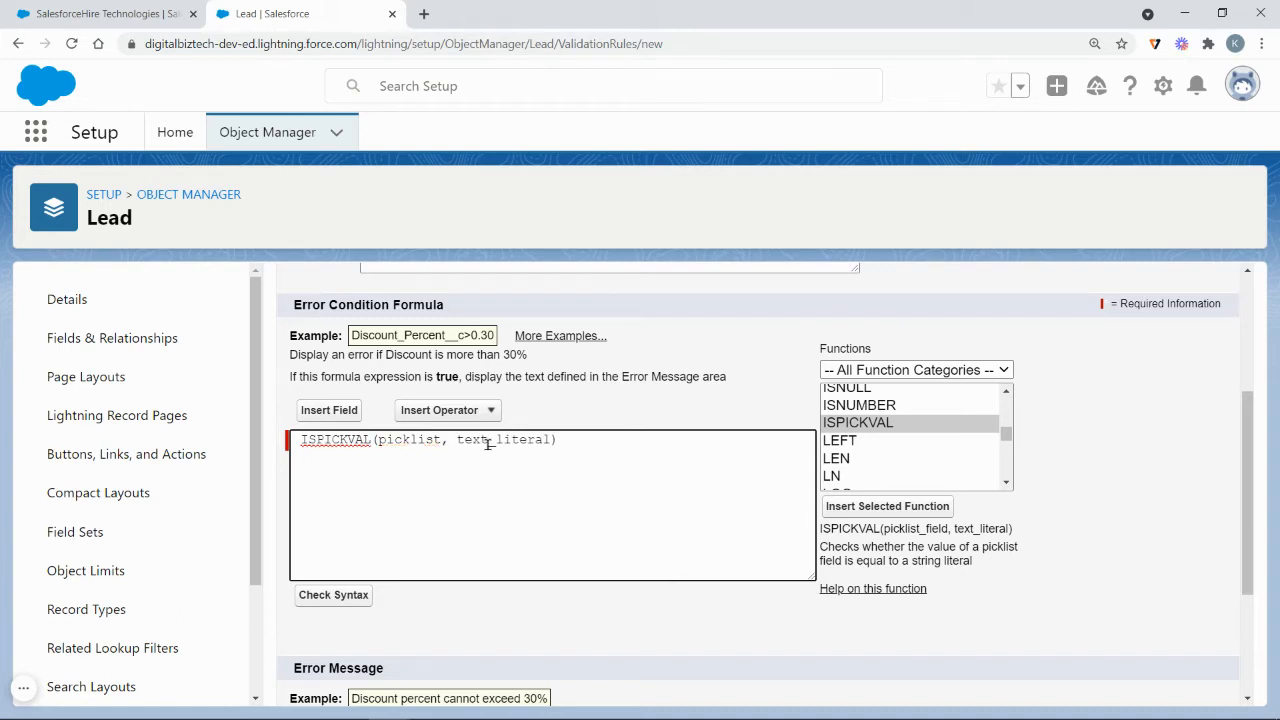
pyautogui.press('BackSpace')
pyautogui.press('BackSpace')
pyautogui.press('BackSpace')
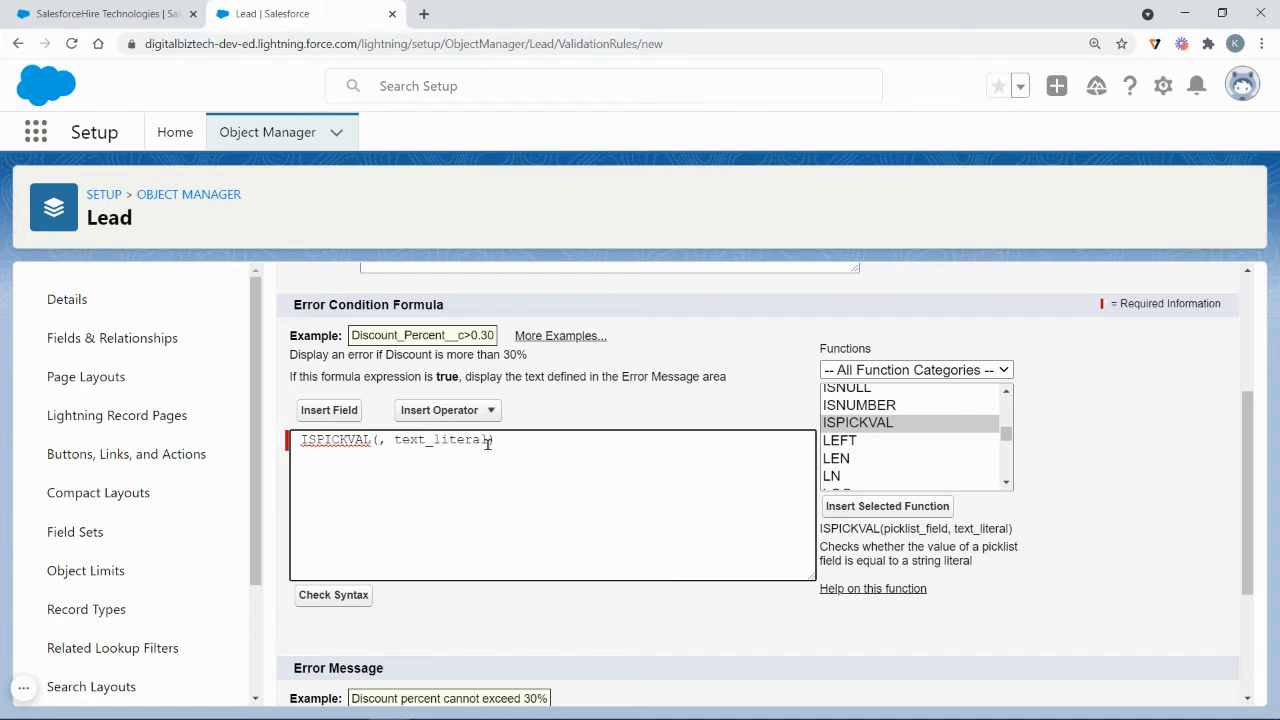
pyautogui.click(326, 411)
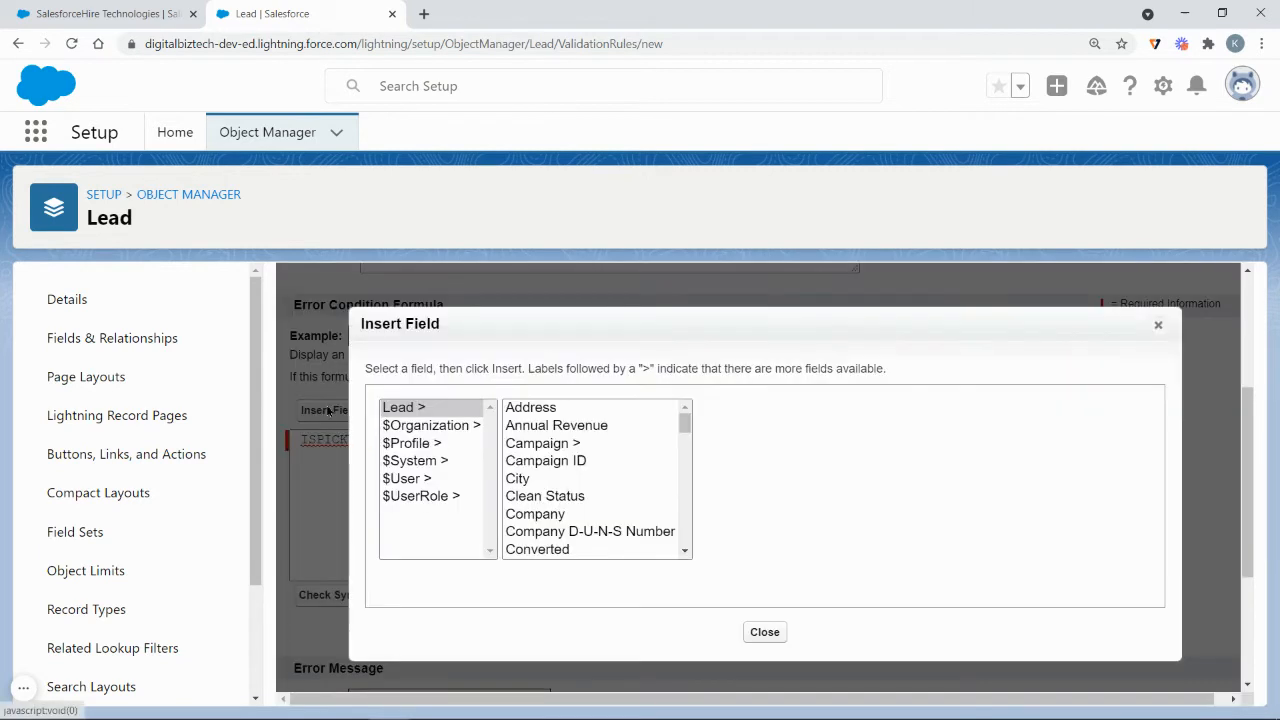
pyautogui.scroll(-6, 575, 450)
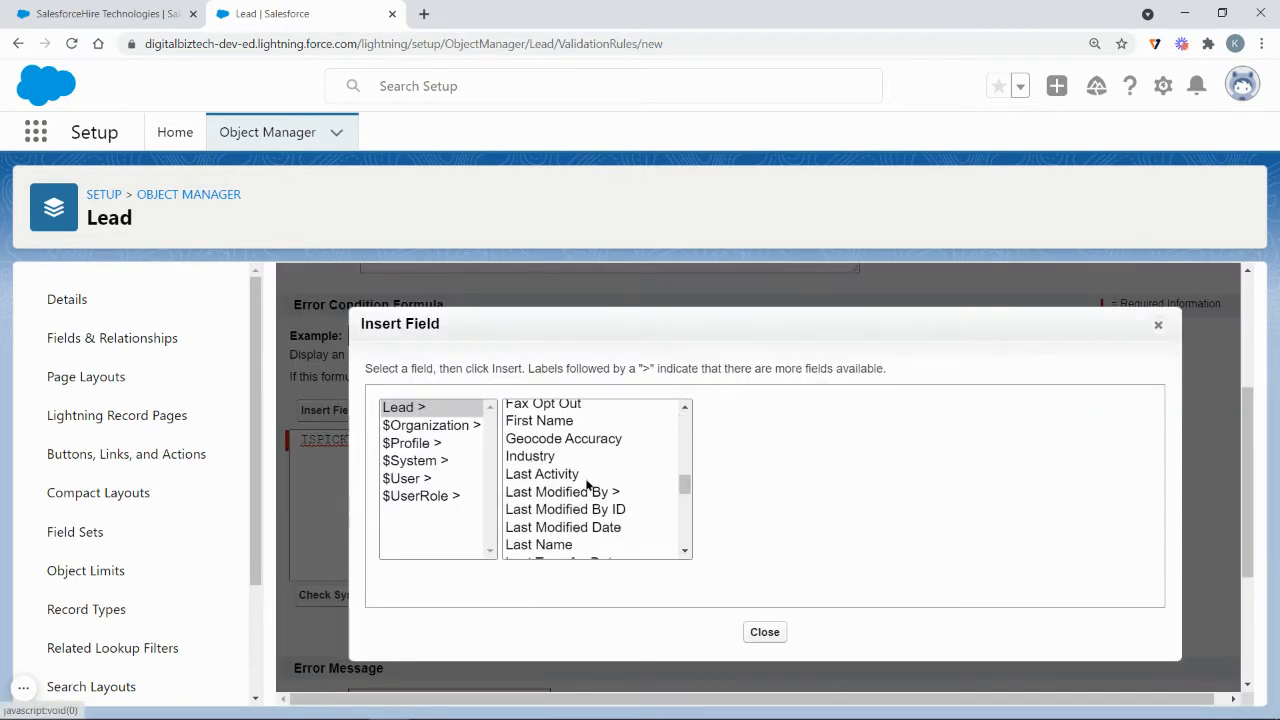
pyautogui.scroll(2, 587, 485)
pyautogui.scroll(-4, 584, 480)
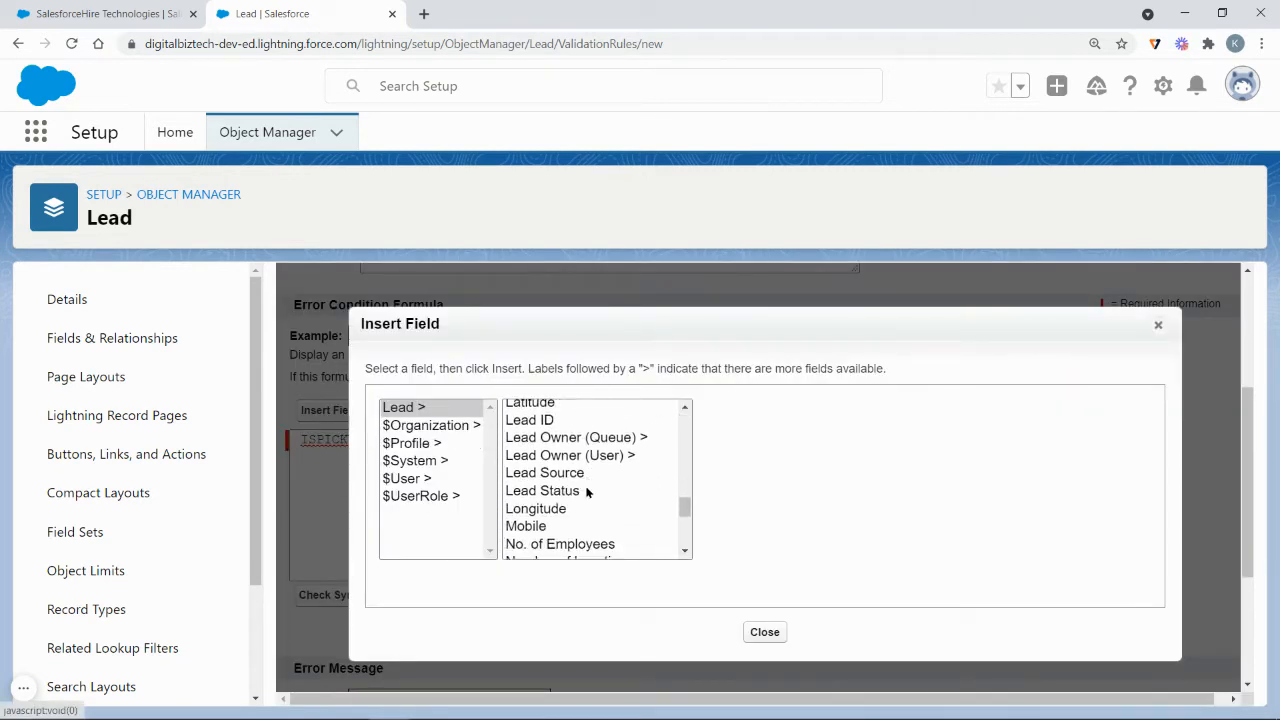
pyautogui.click(578, 420)
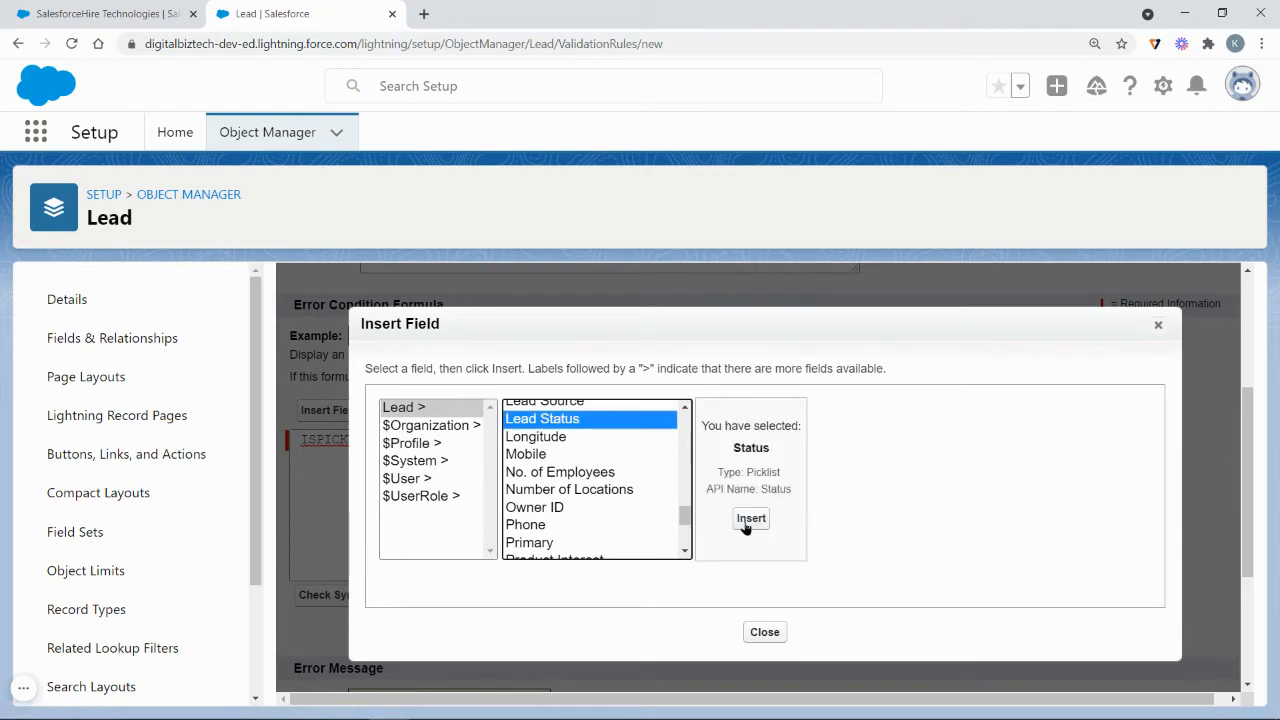
pyautogui.click(747, 524)
# - Replace the text_literal placeholder with "Closed - Converted" and end the ISPICKVAL line with a comma and a new line
pyautogui.moveTo(551, 439); pyautogui.dragTo(456, 434)
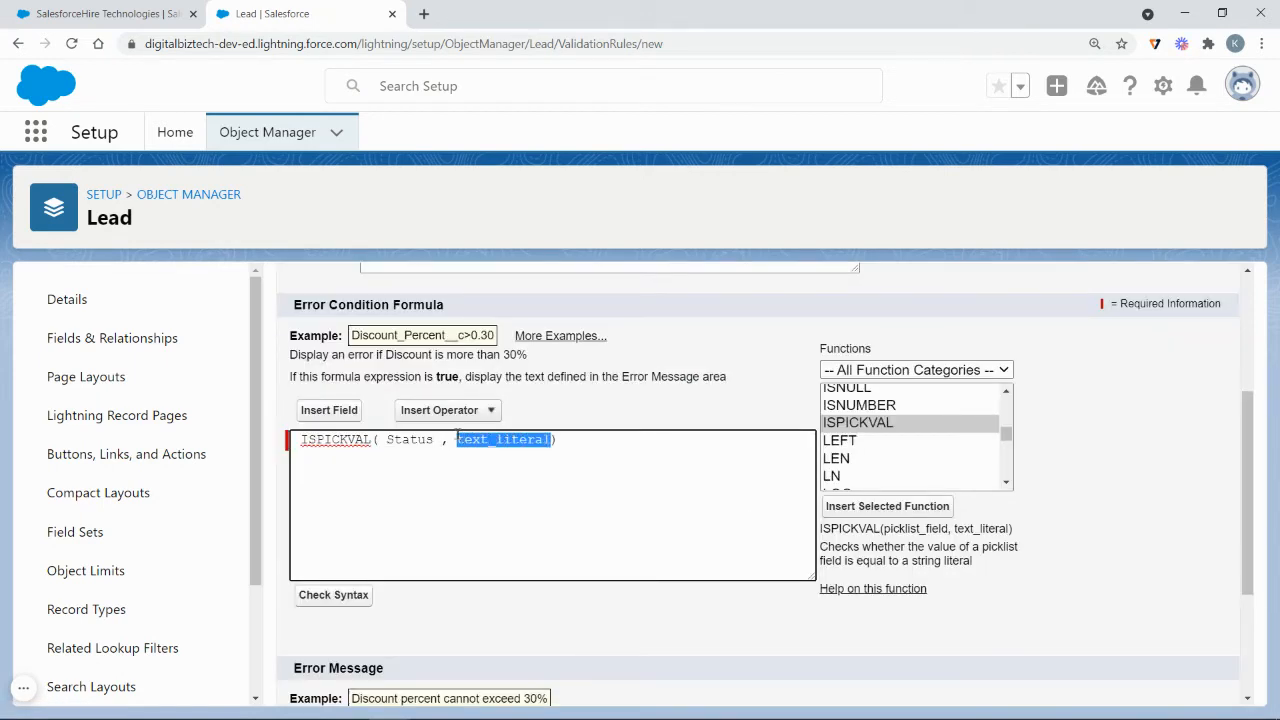
pyautogui.write('"')
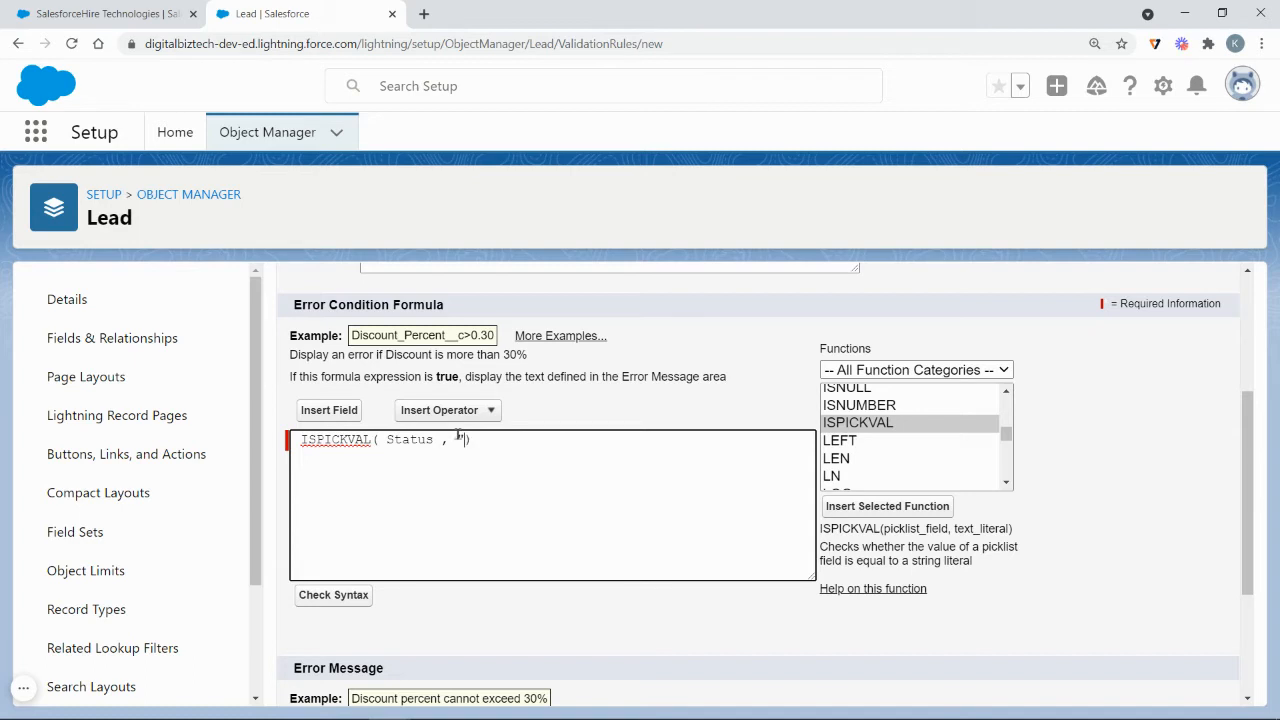
pyautogui.write('Closed - Converted"')
pyautogui.click(672, 442)
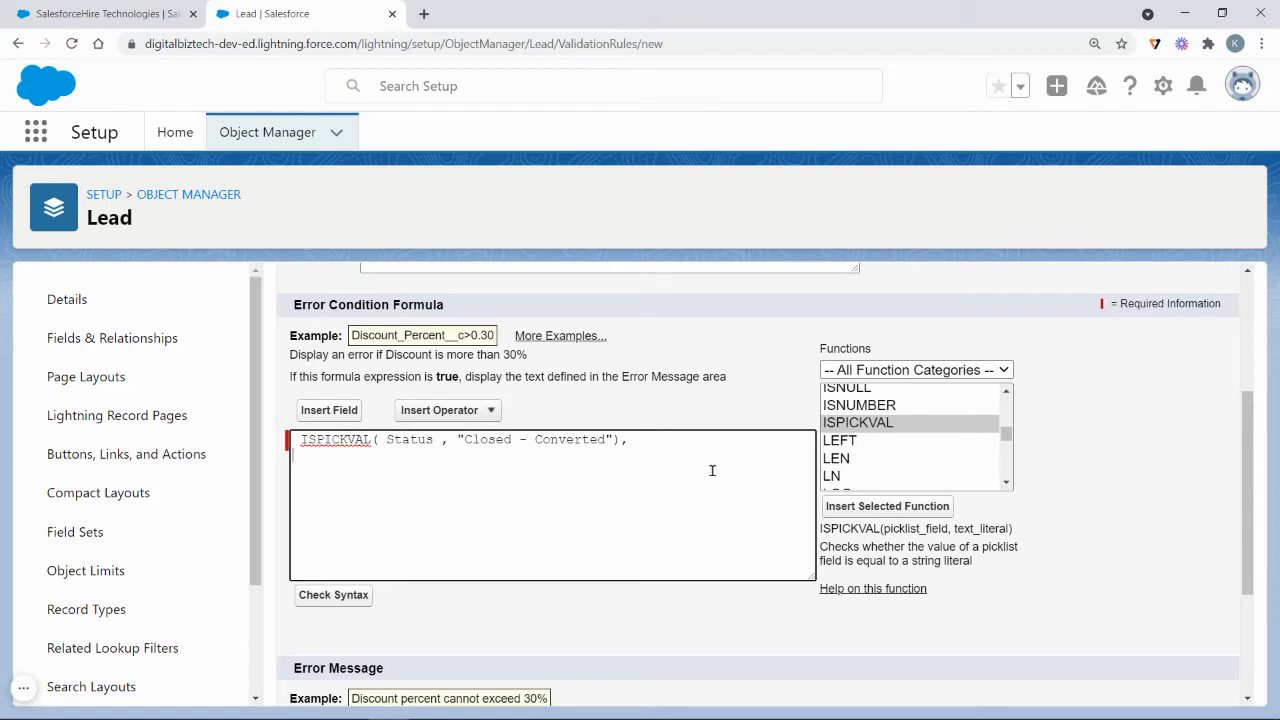
# - Add the ISBLANK function on the formula's second line with the Lead's Annual Revenue field as its expression
pyautogui.scroll(2, 942, 432)
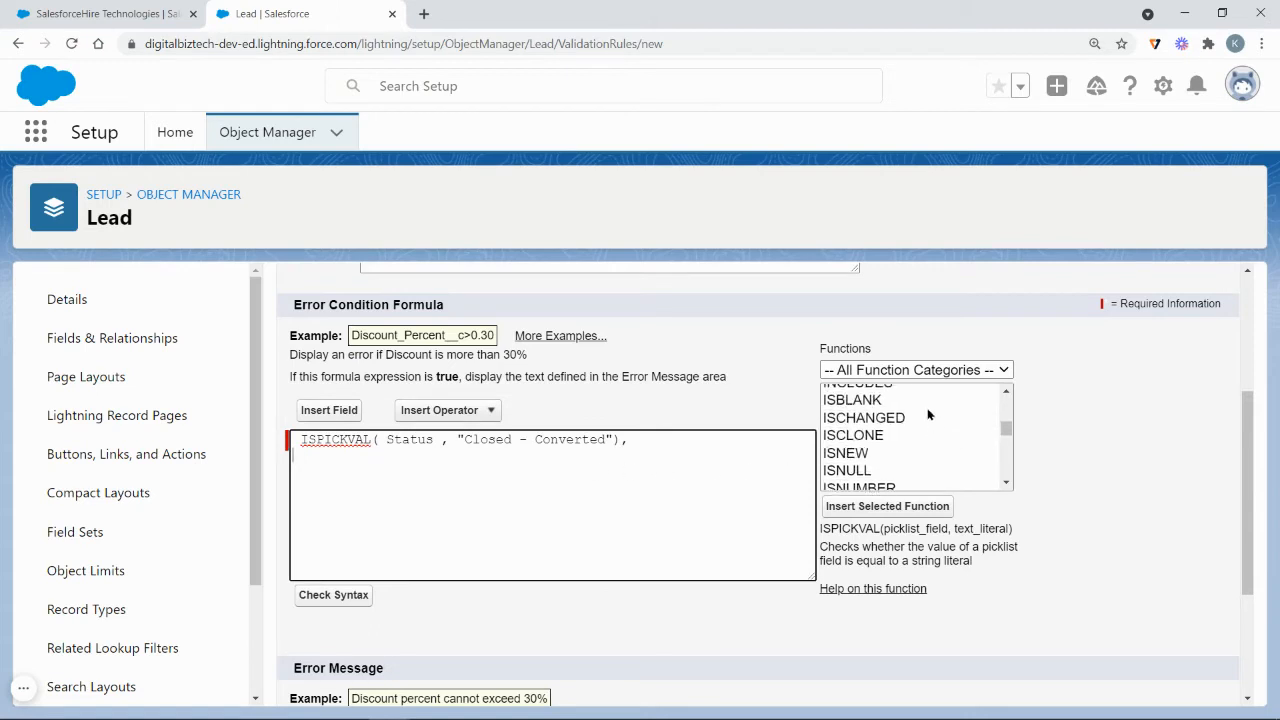
pyautogui.click(926, 401)
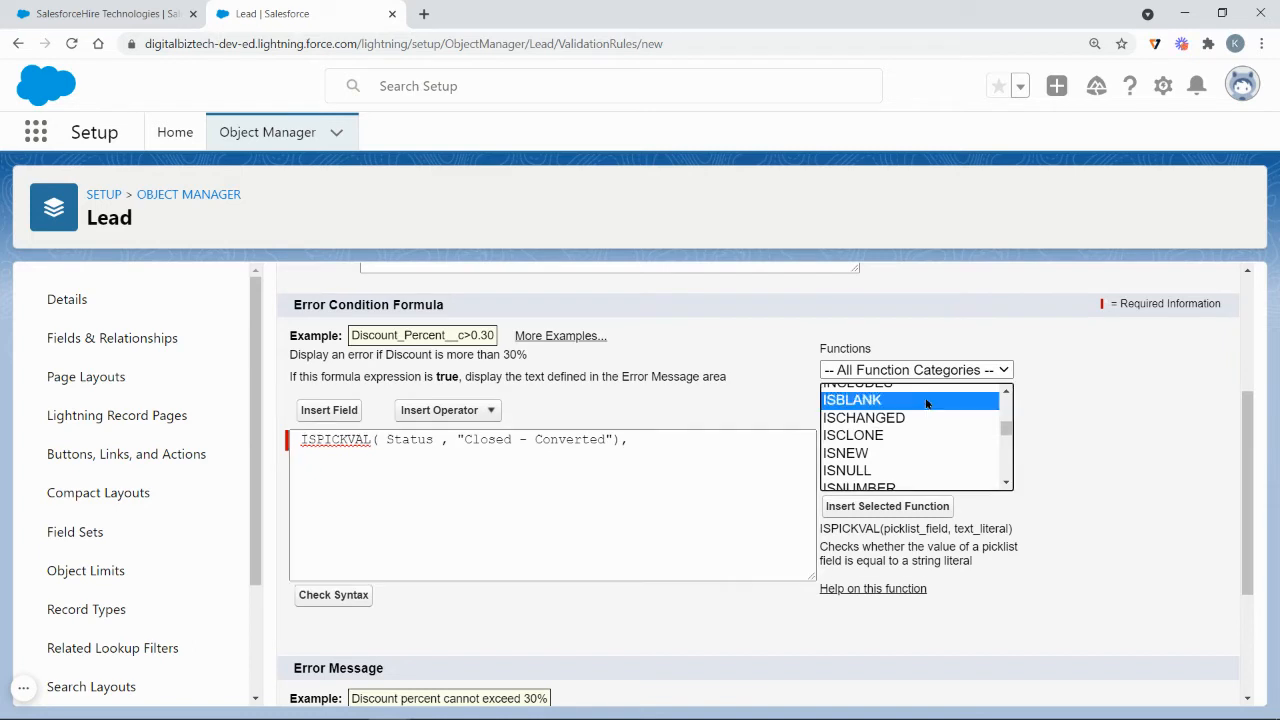
pyautogui.click(912, 506)
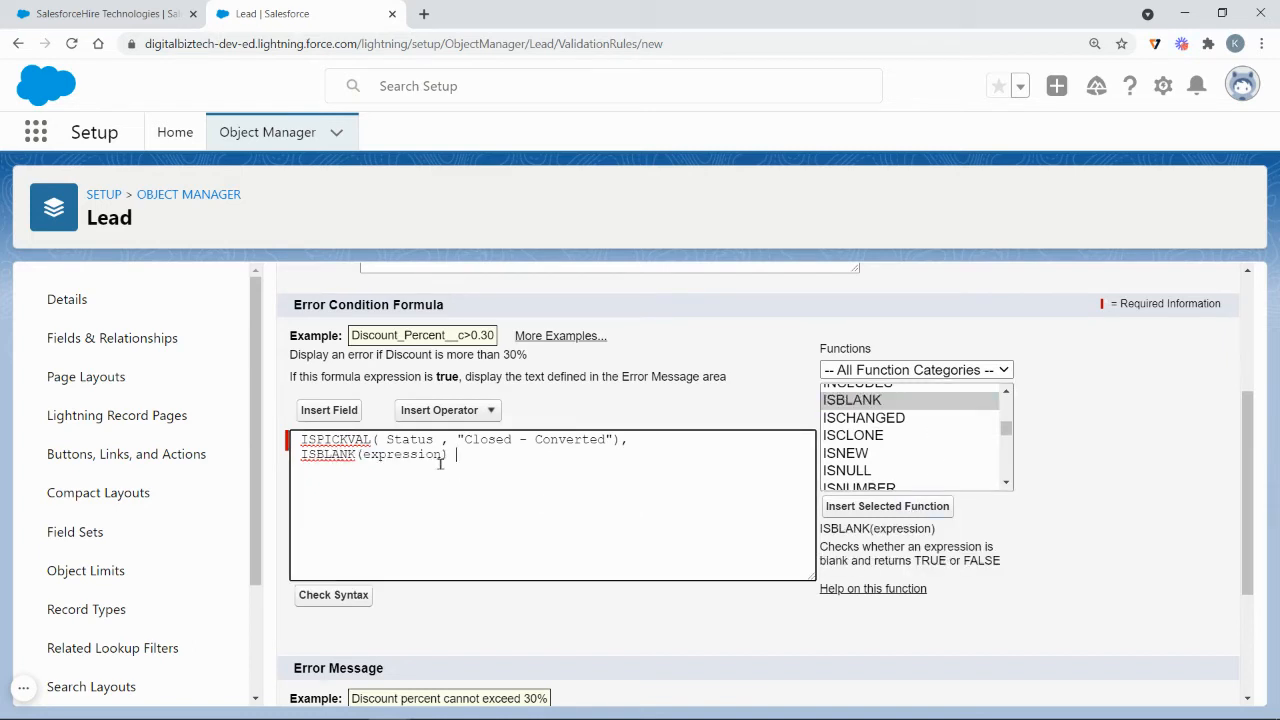
pyautogui.moveTo(440, 458); pyautogui.dragTo(367, 458)
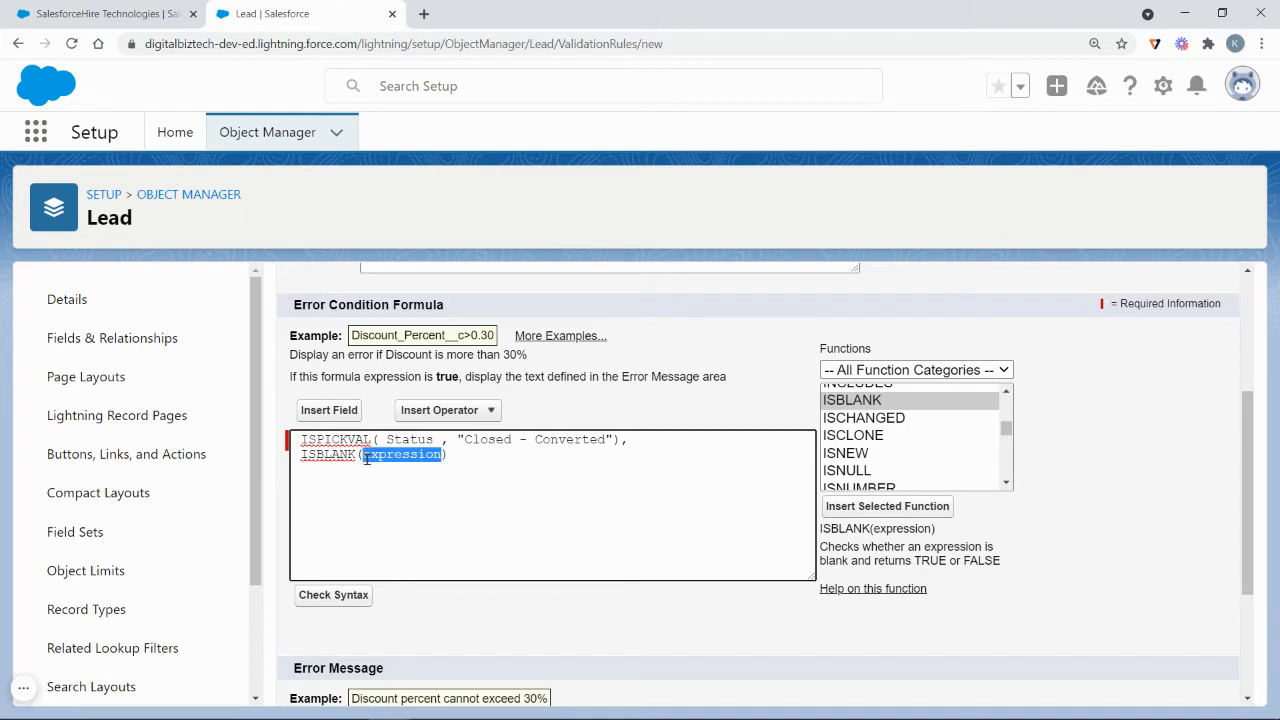
pyautogui.click(340, 411)
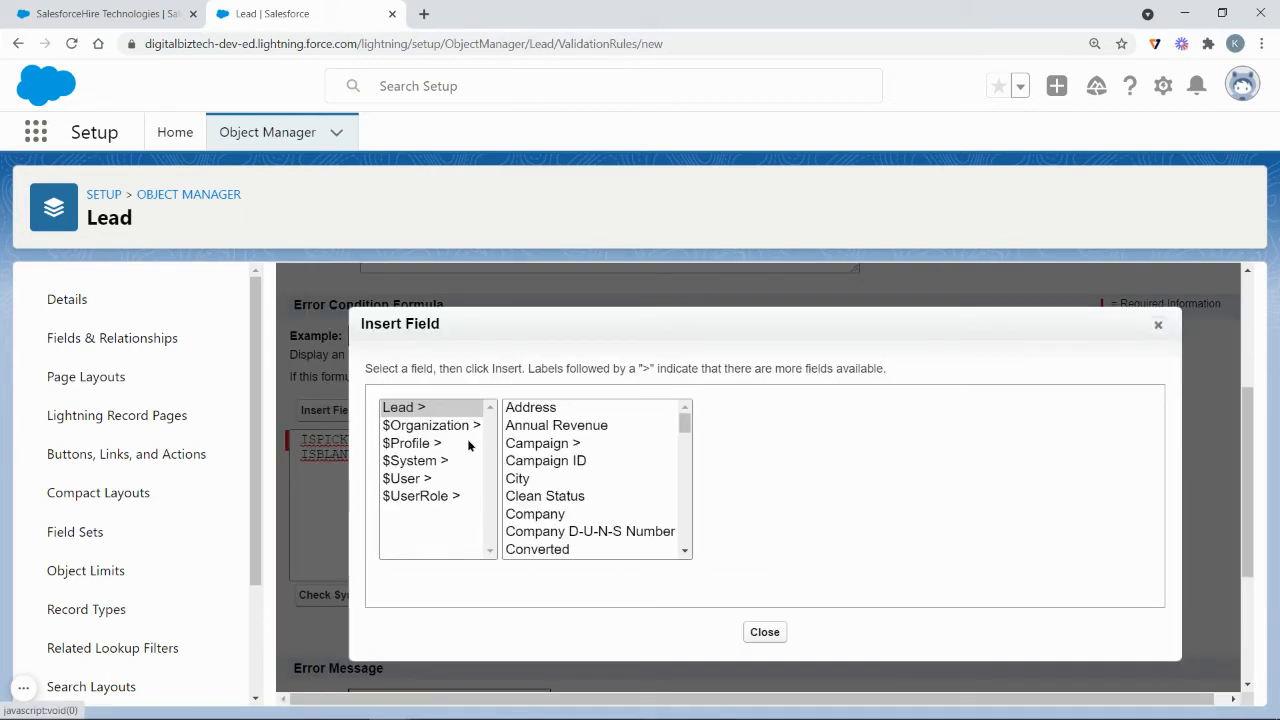
pyautogui.click(627, 428)
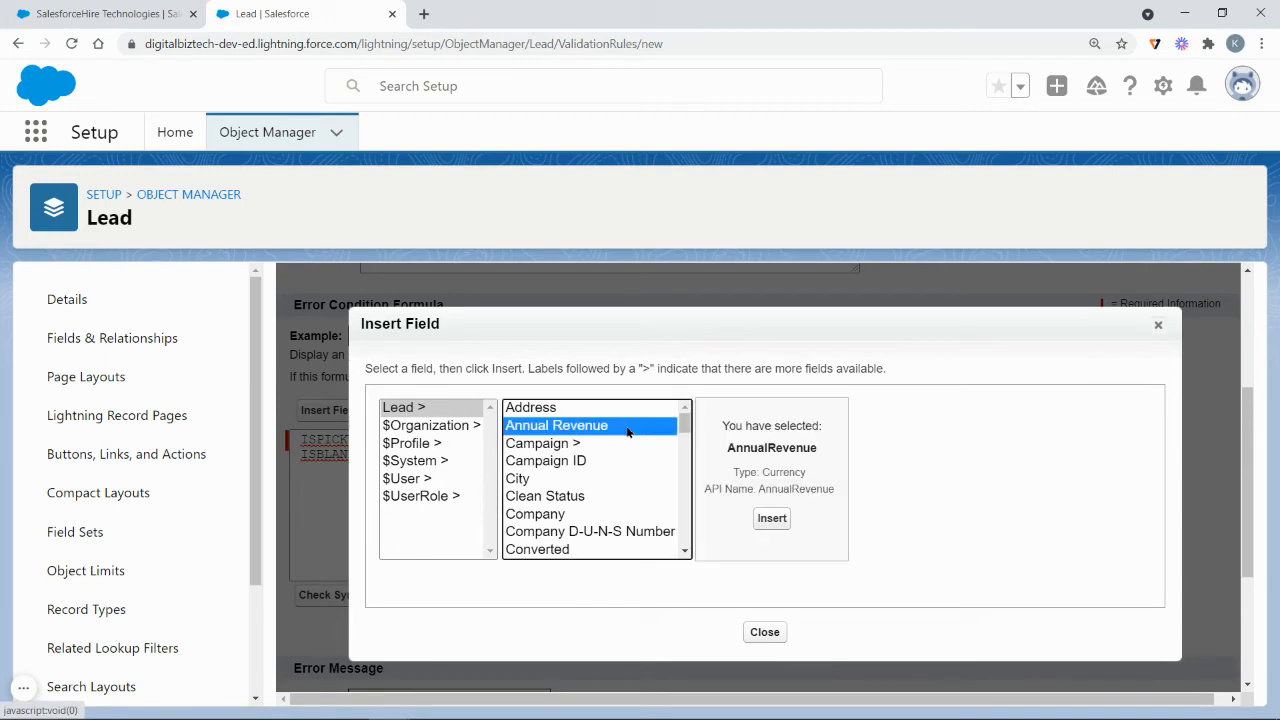
pyautogui.click(782, 517)
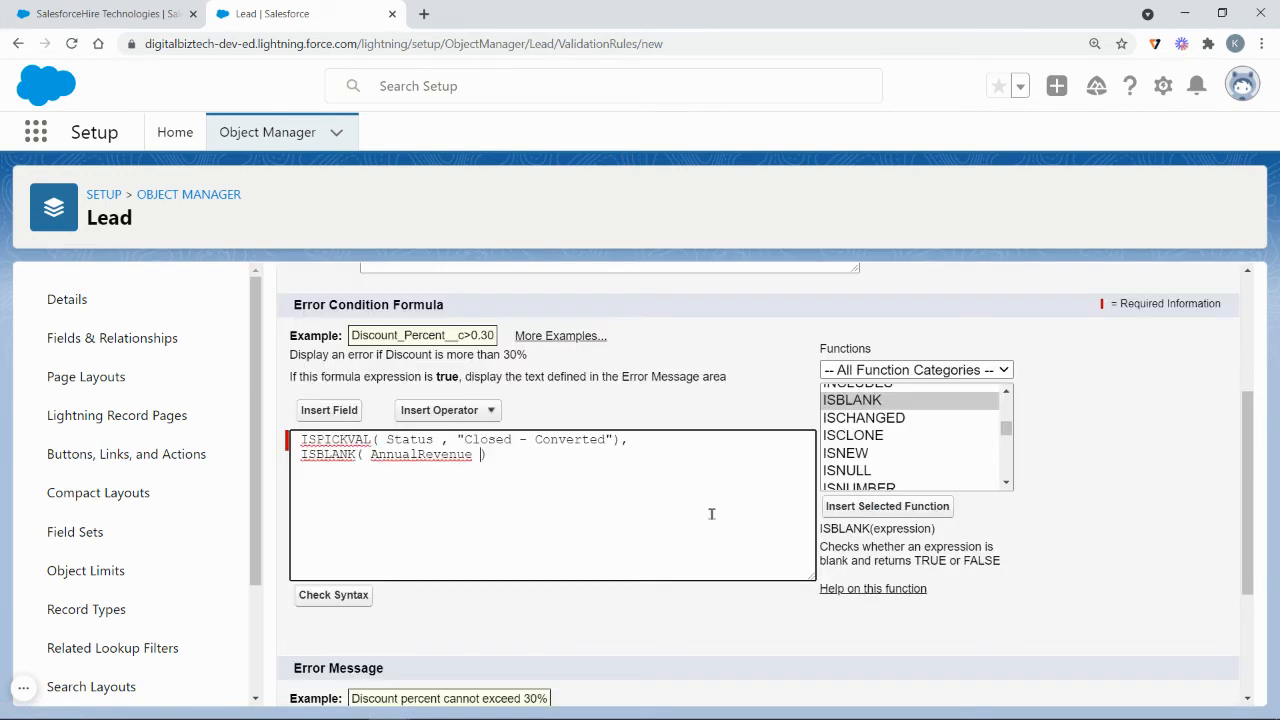
# - Wrap the ISPICKVAL and ISBLANK conditions in an AND() function and check the formula's syntax
pyautogui.click(481, 458)
pyautogui.scroll(5, 963, 430)
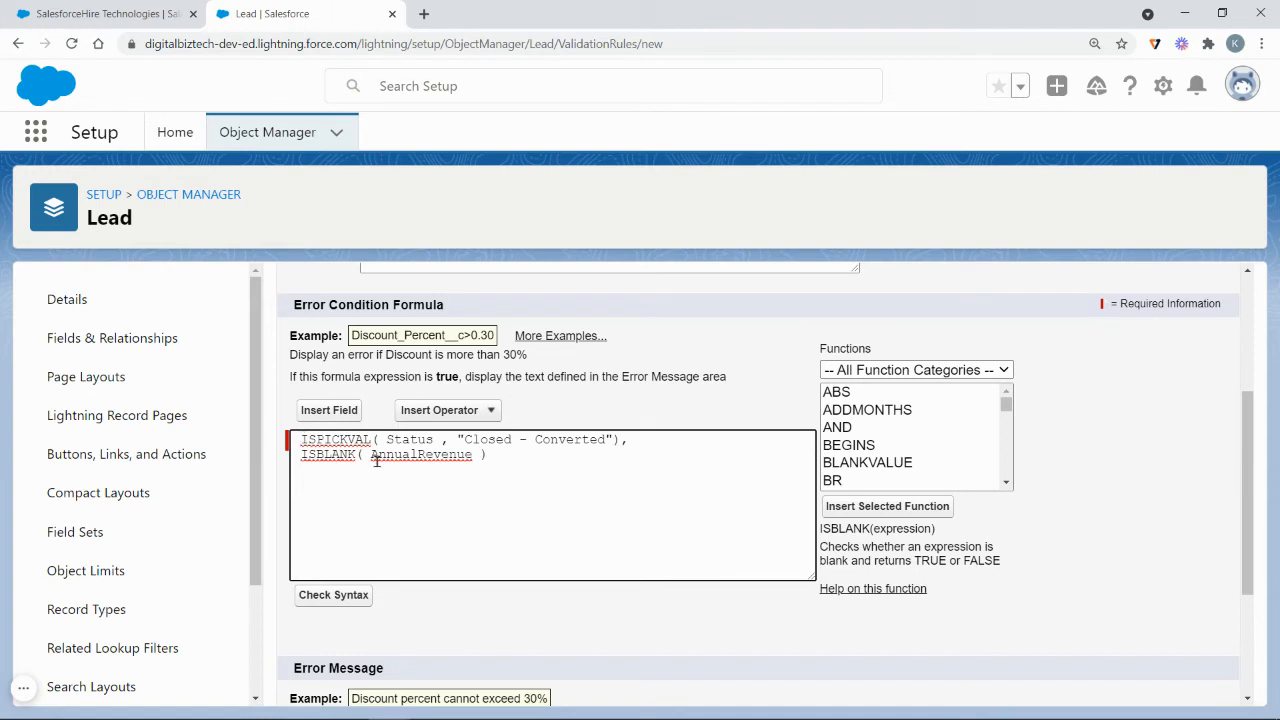
pyautogui.write('AND(')
pyautogui.click(487, 457)
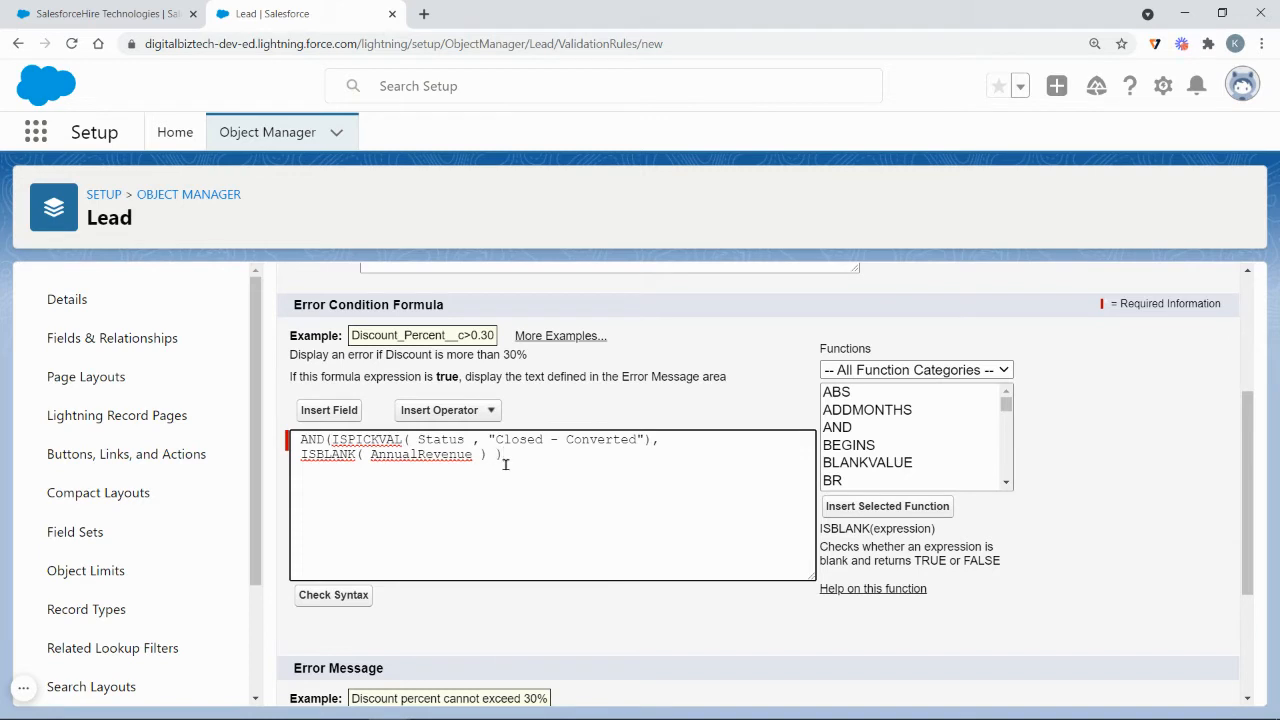
pyautogui.write(')')
pyautogui.click(349, 597)
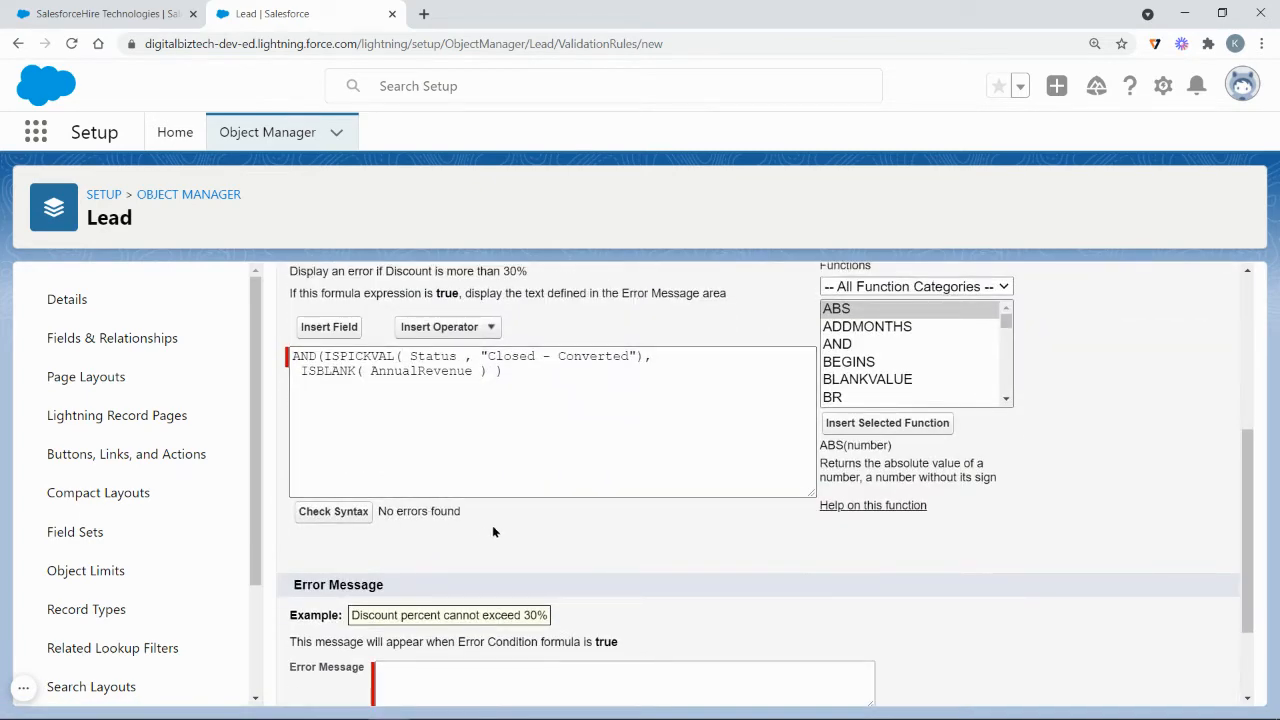
# - Enter the error message 'Annual Revenue is required when status "Closed - Converted".' and save the rule with the error at Top of Page
pyautogui.scroll(-2, 562, 563)
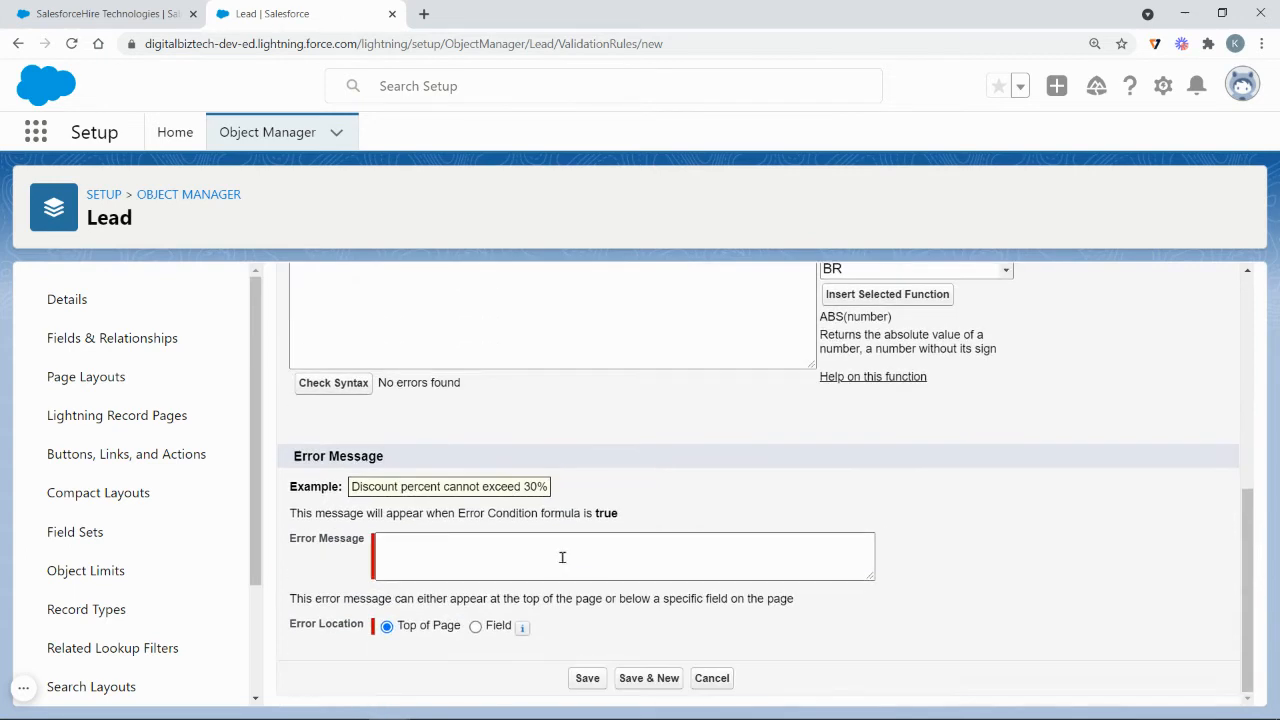
pyautogui.click(553, 560)
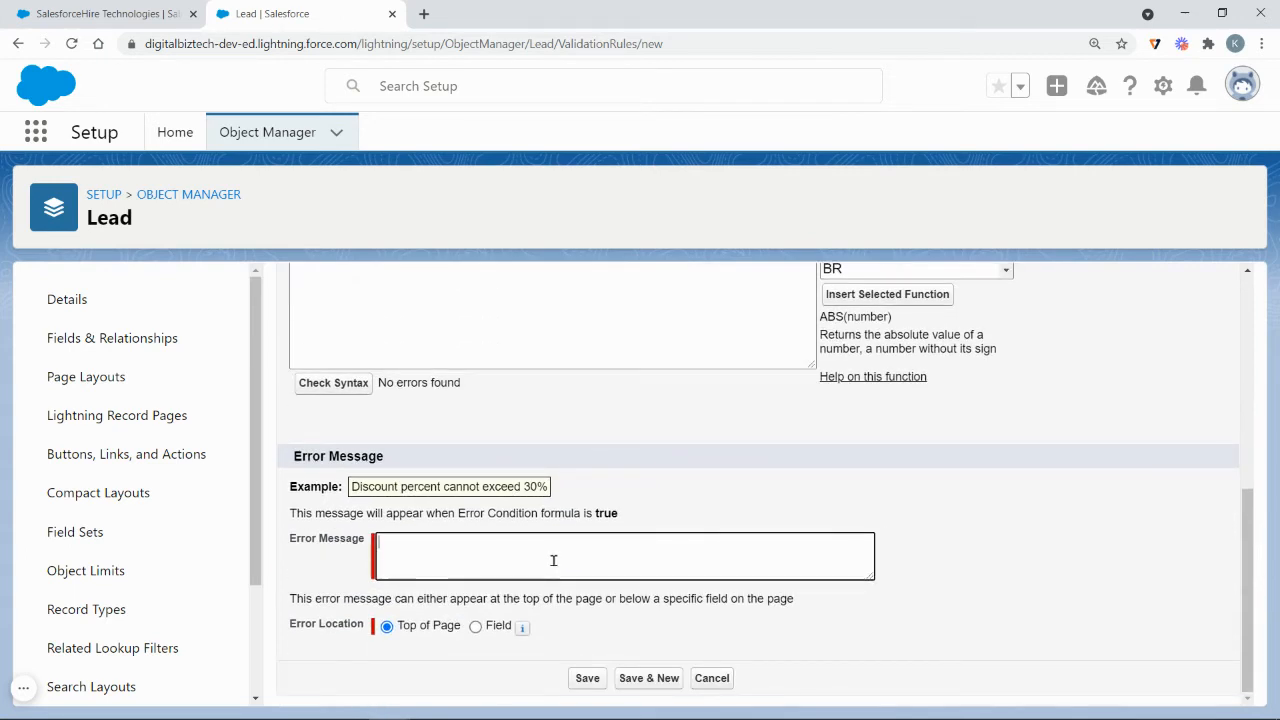
pyautogui.write('Annual')
pyautogui.write('Revenue is reque')
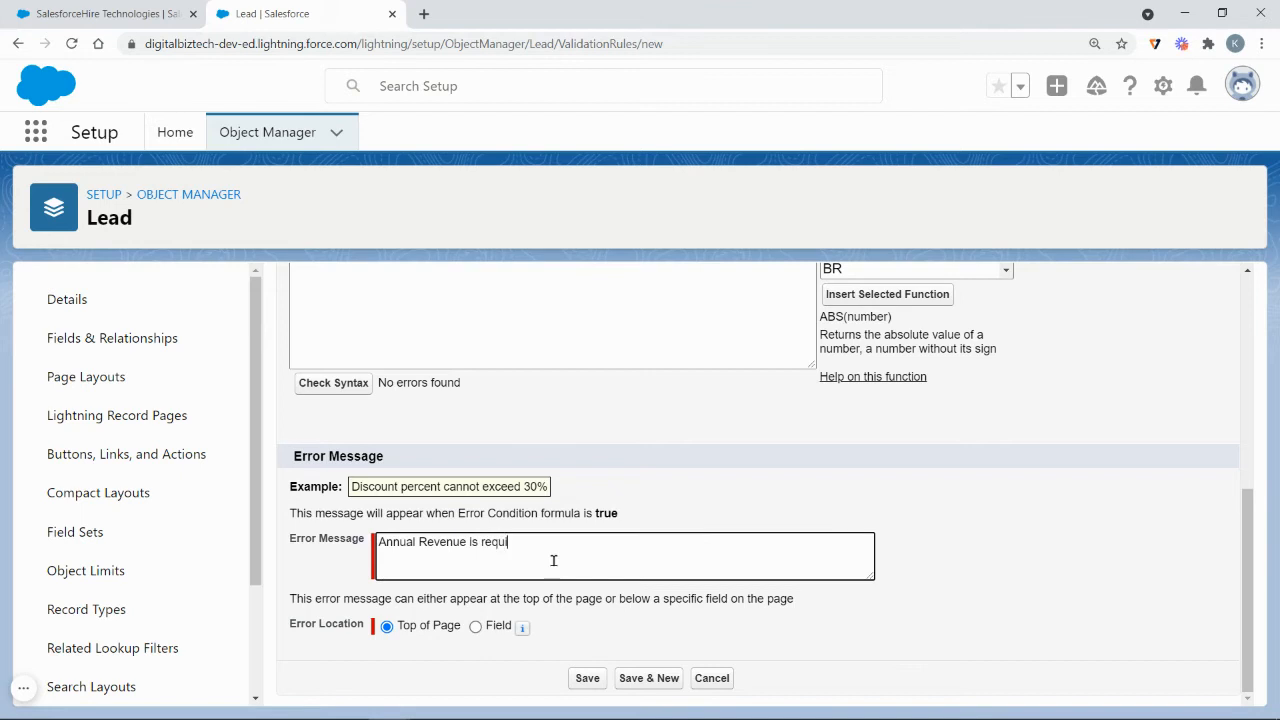
pyautogui.write('red when status "Closed - Converted".')
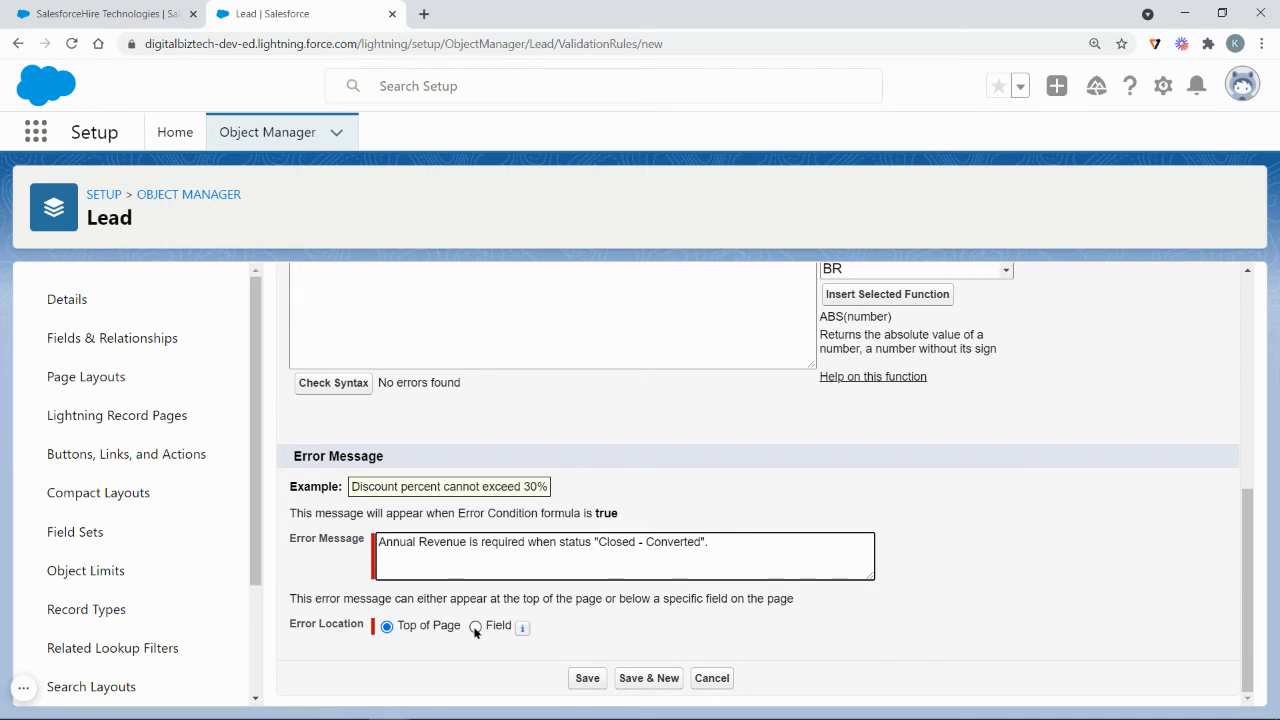
pyautogui.click(589, 681)
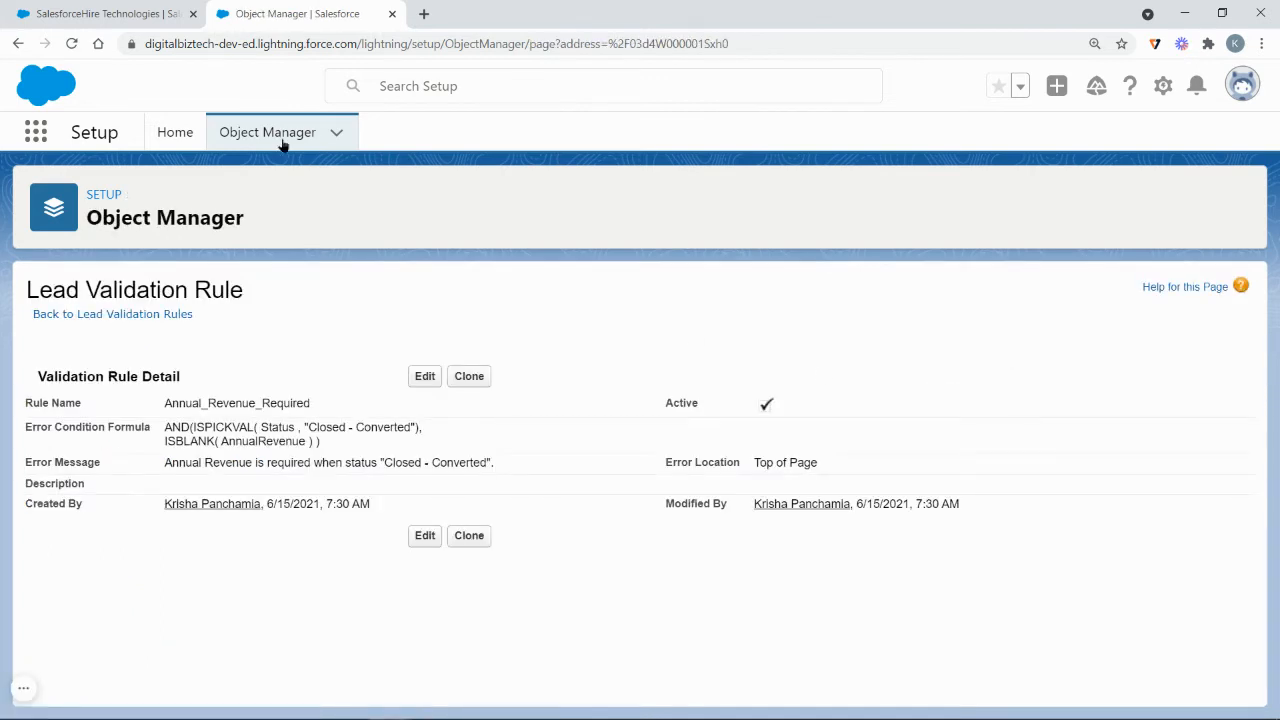
# - Switch to the Sales app's browser tab and start a new lead from the Leads list
pyautogui.click(110, 10)
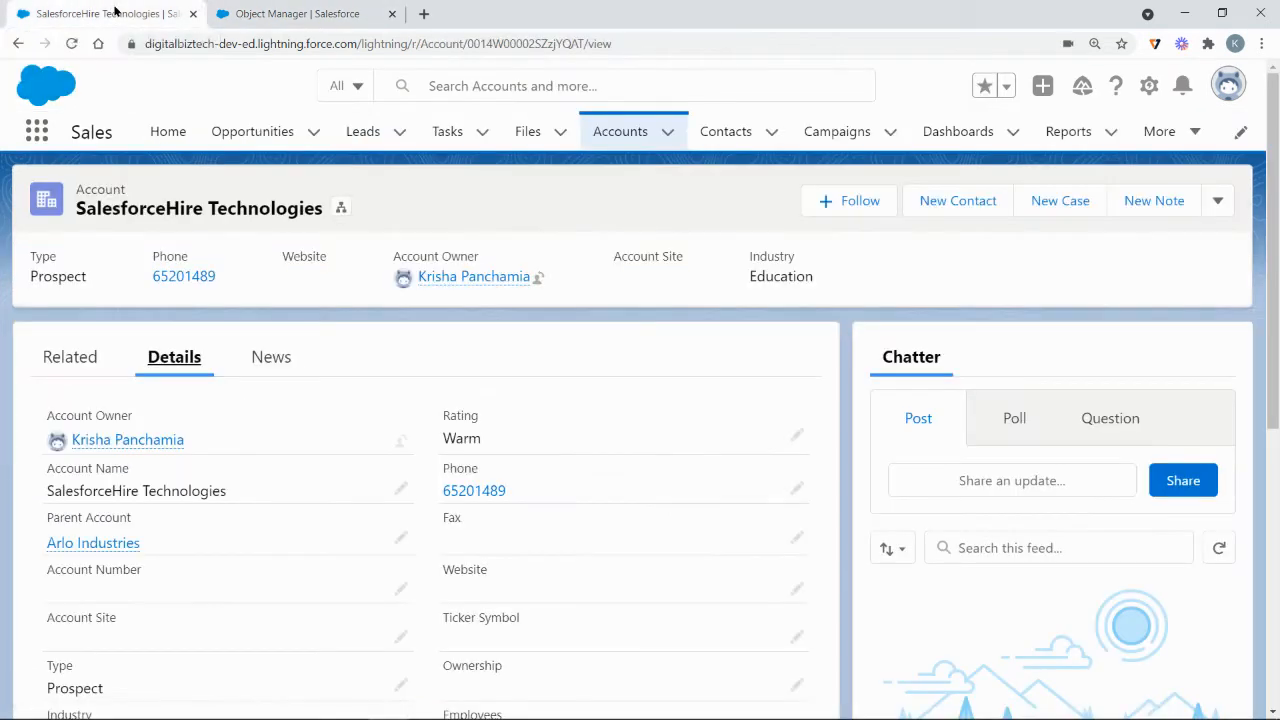
pyautogui.click(358, 133)
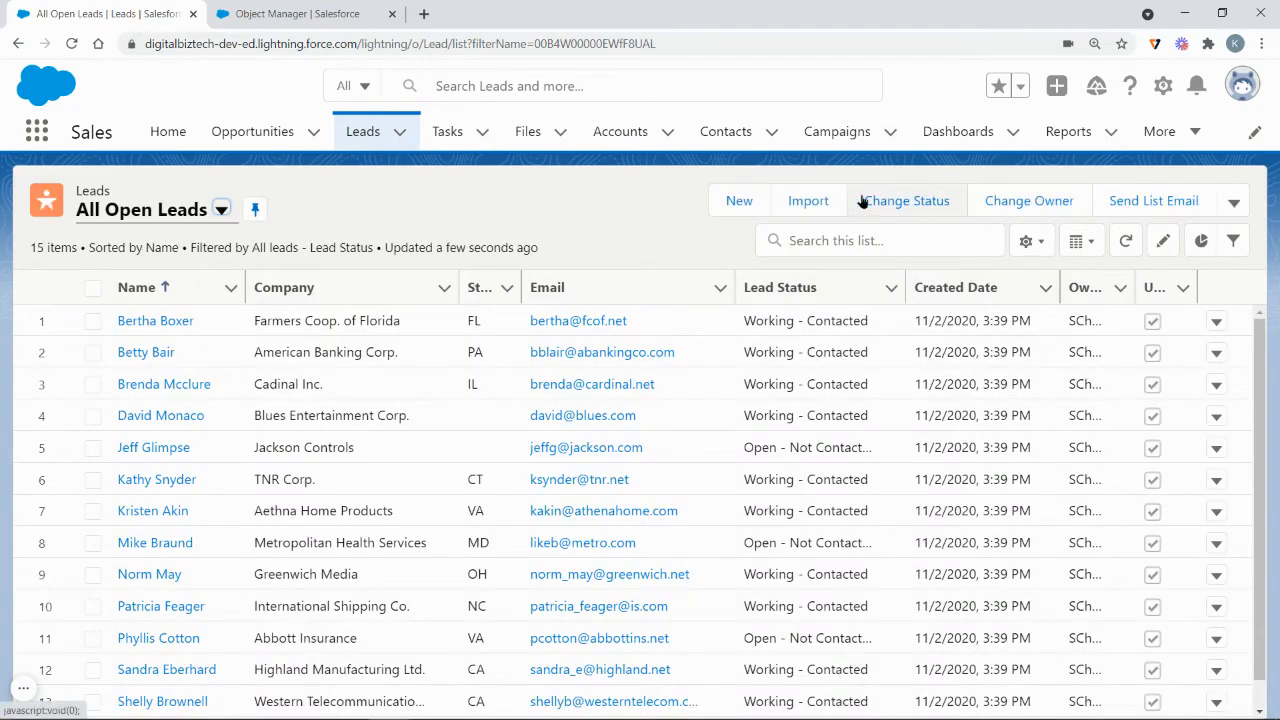
pyautogui.click(744, 205)
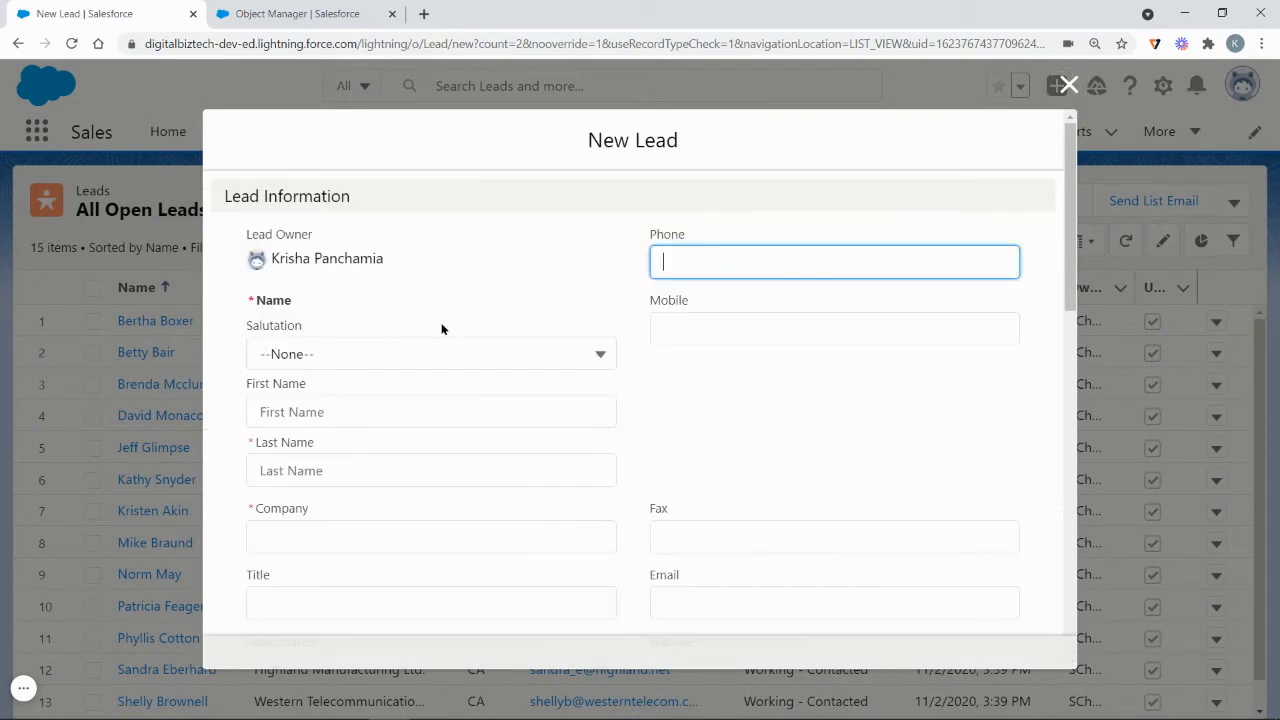
# - Fill in the new lead's first and last name with the salutation Ms. and set the company to Arlo Industries
pyautogui.click(434, 356)
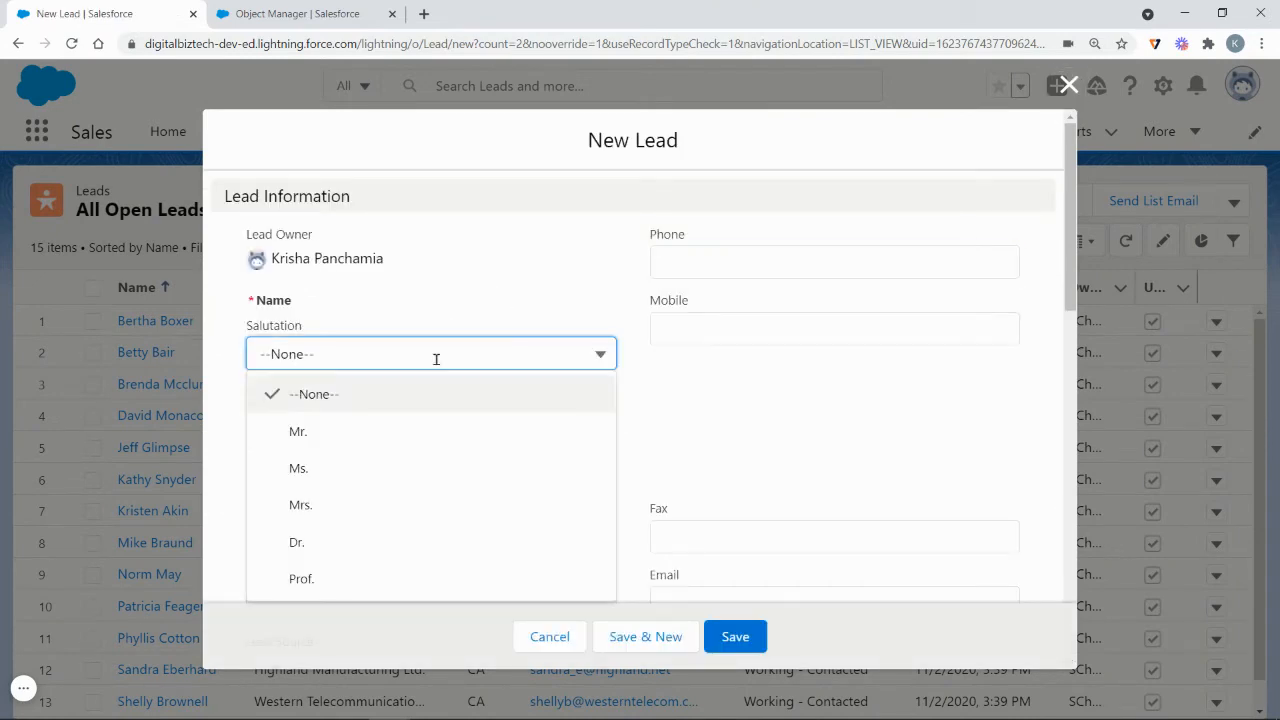
pyautogui.click(432, 468)
pyautogui.click(449, 416)
pyautogui.write('Amy')
pyautogui.press('Tab')
pyautogui.write('Santi')
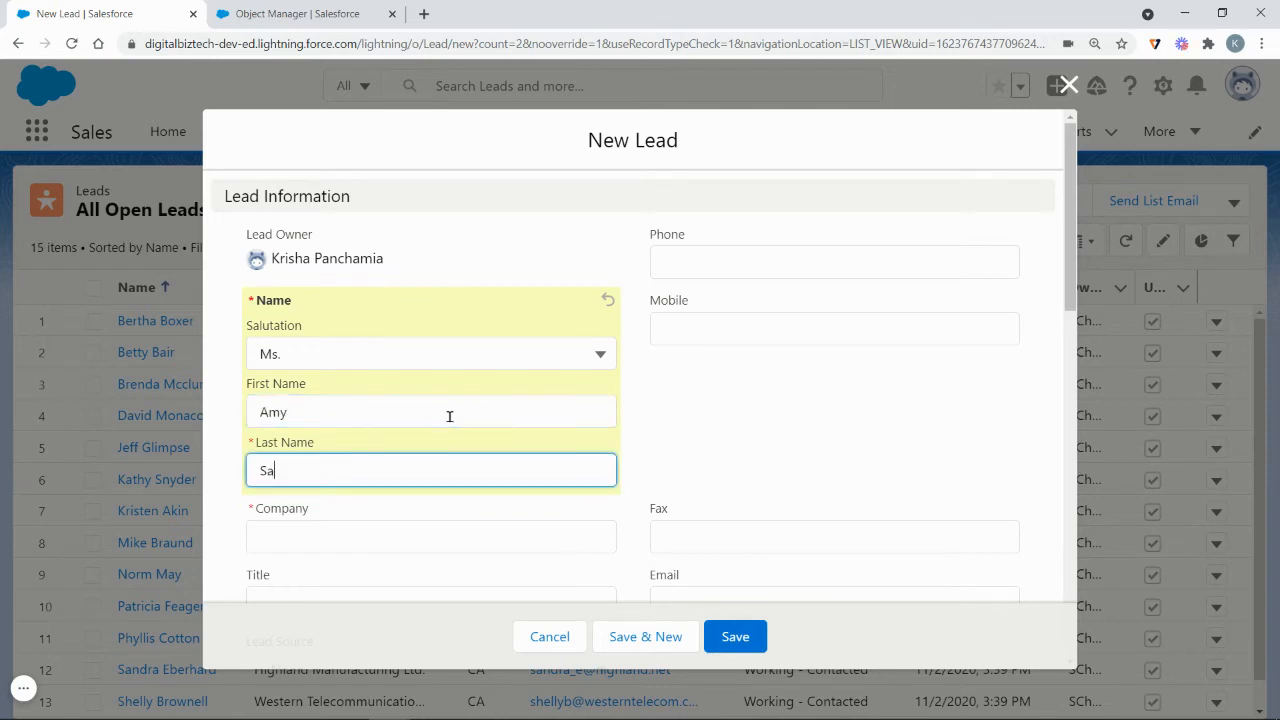
pyautogui.write('o')
pyautogui.click(452, 544)
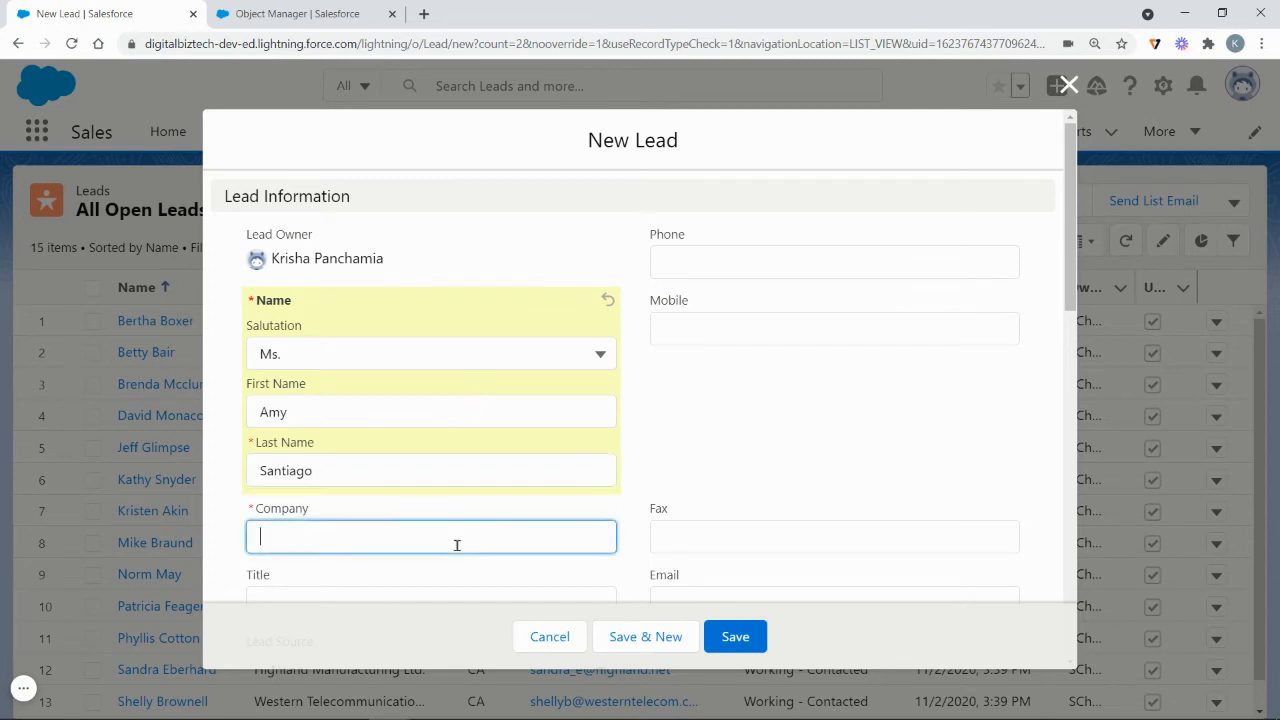
pyautogui.write('Arlo Industries')
# - Set the Lead Status to Closed - Converted and try to save the lead with Annual Revenue left blank
pyautogui.scroll(-3, 655, 490)
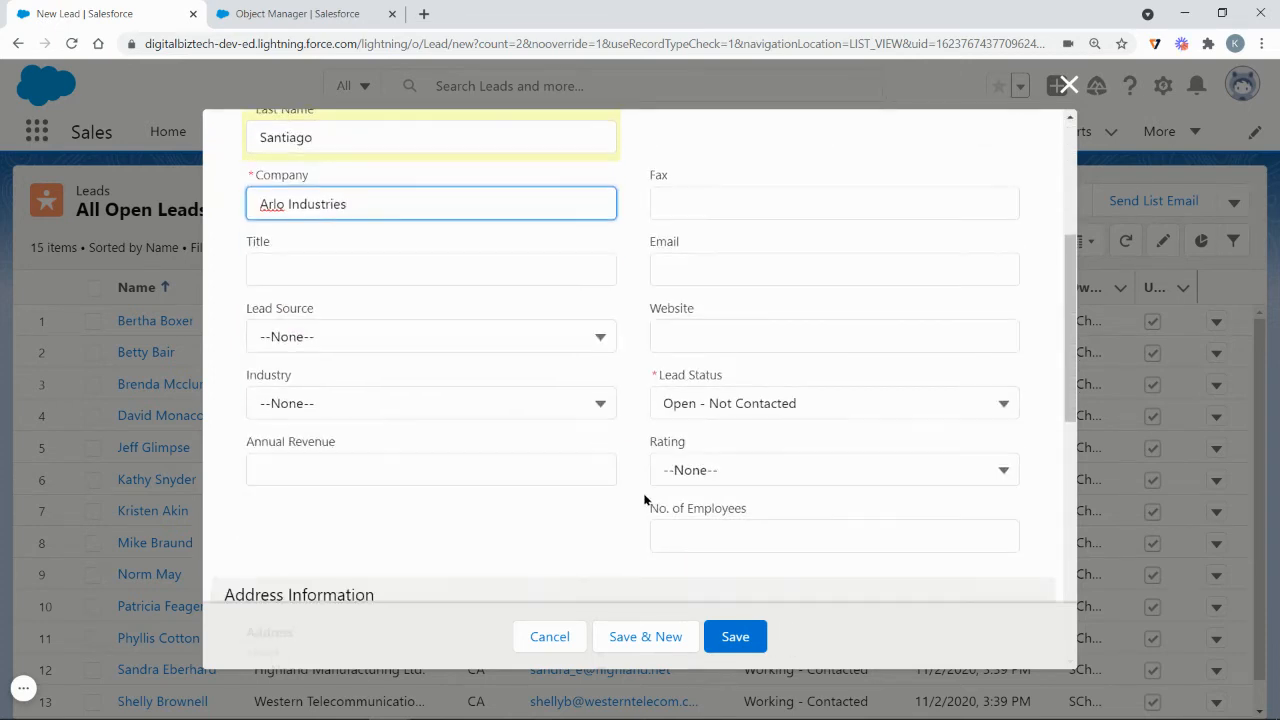
pyautogui.click(796, 404)
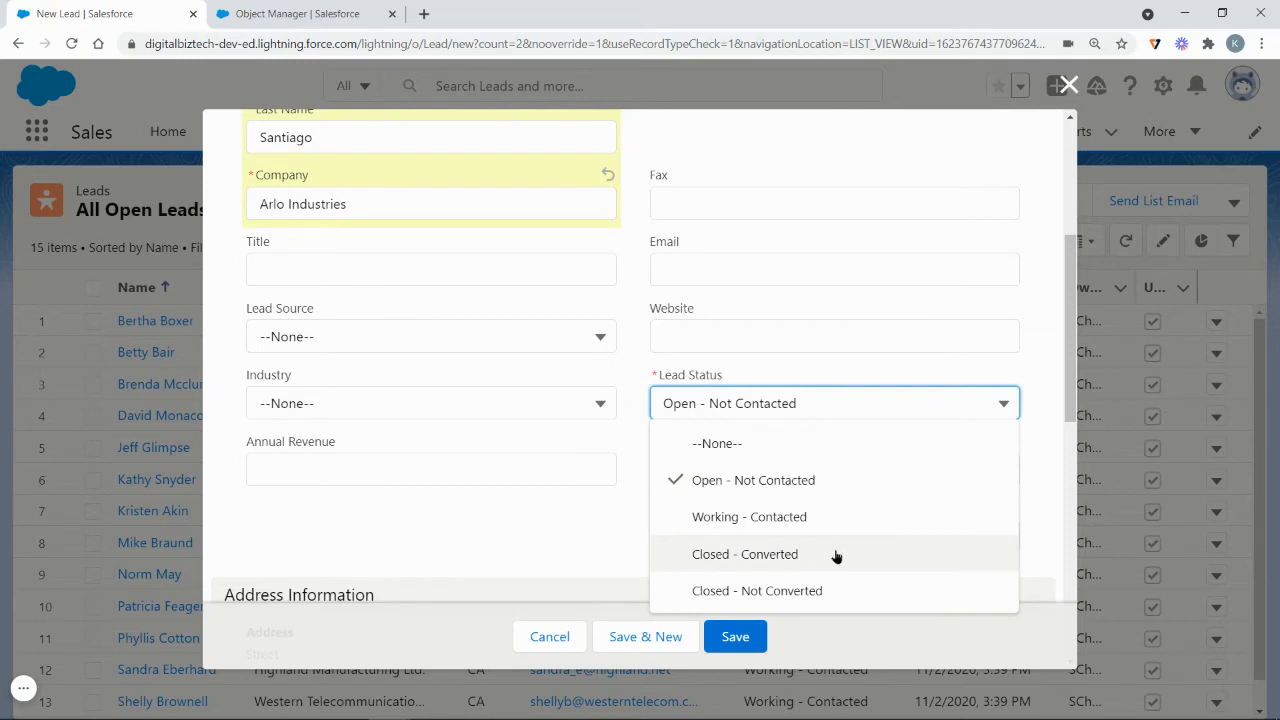
pyautogui.click(836, 556)
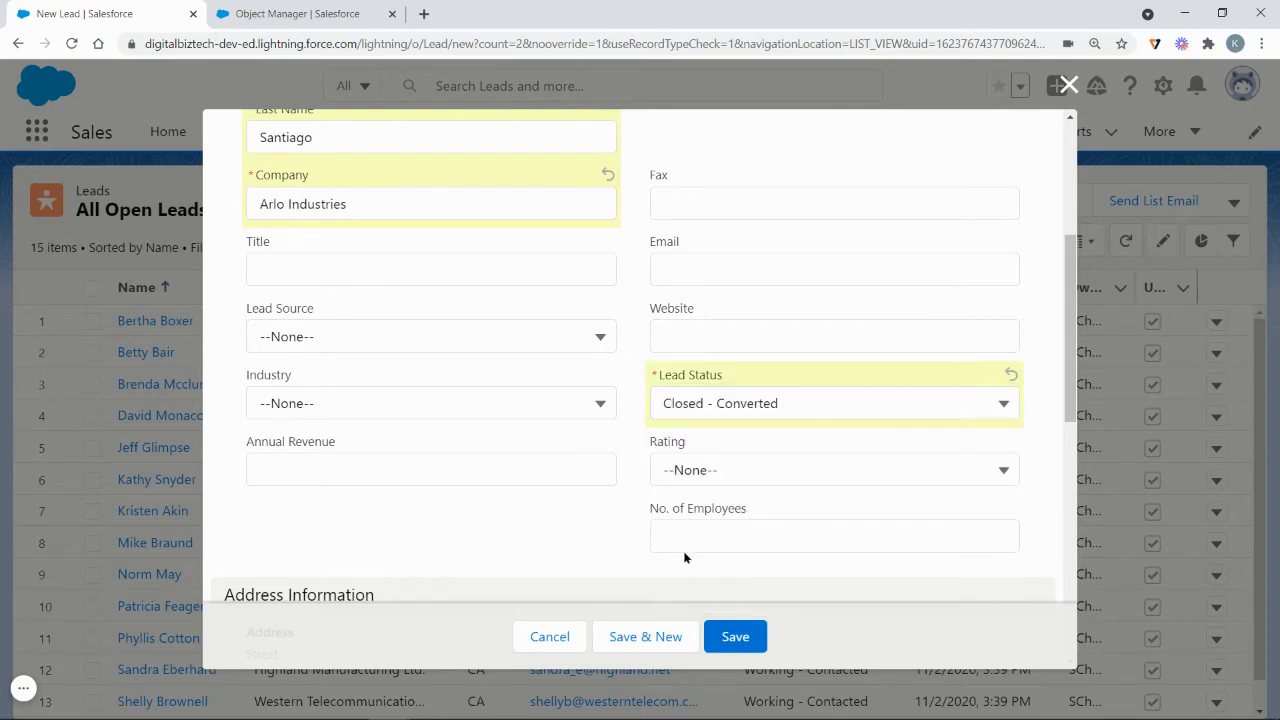
pyautogui.click(734, 645)
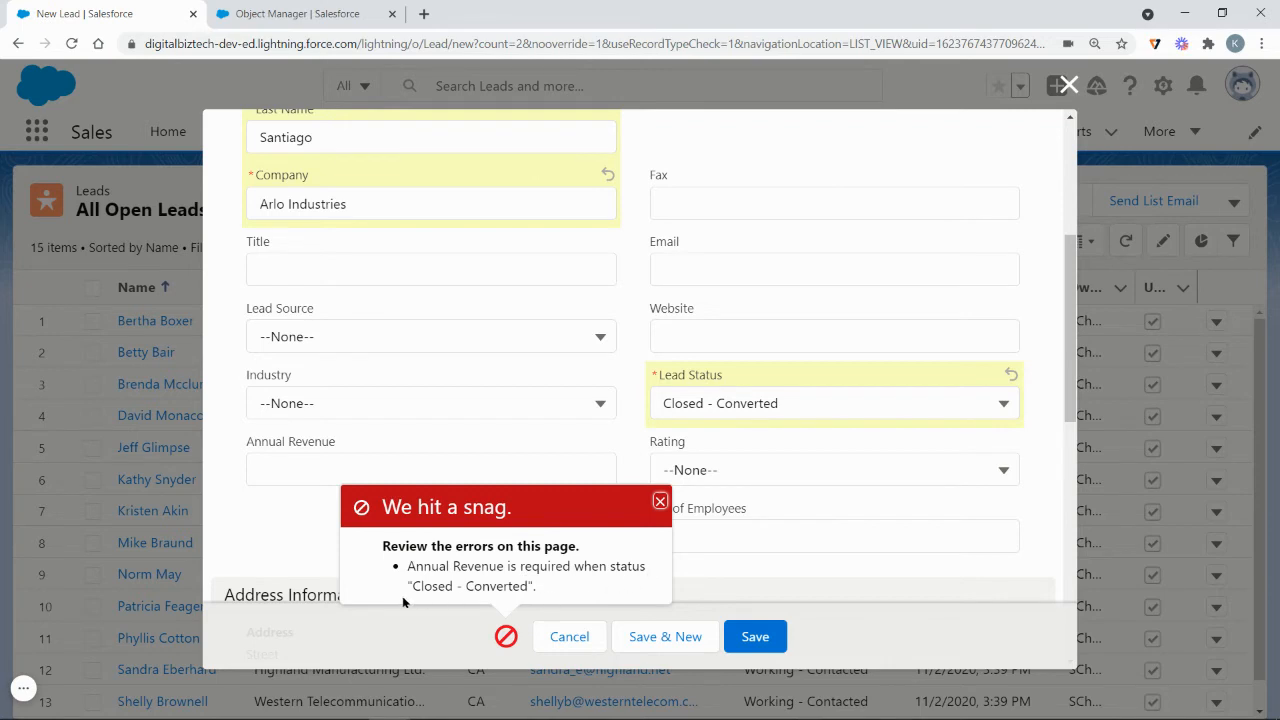
# - Set the lead's Annual Revenue to 50000, dismiss the error message and save the lead
pyautogui.click(473, 470)
pyautogui.write('50000')
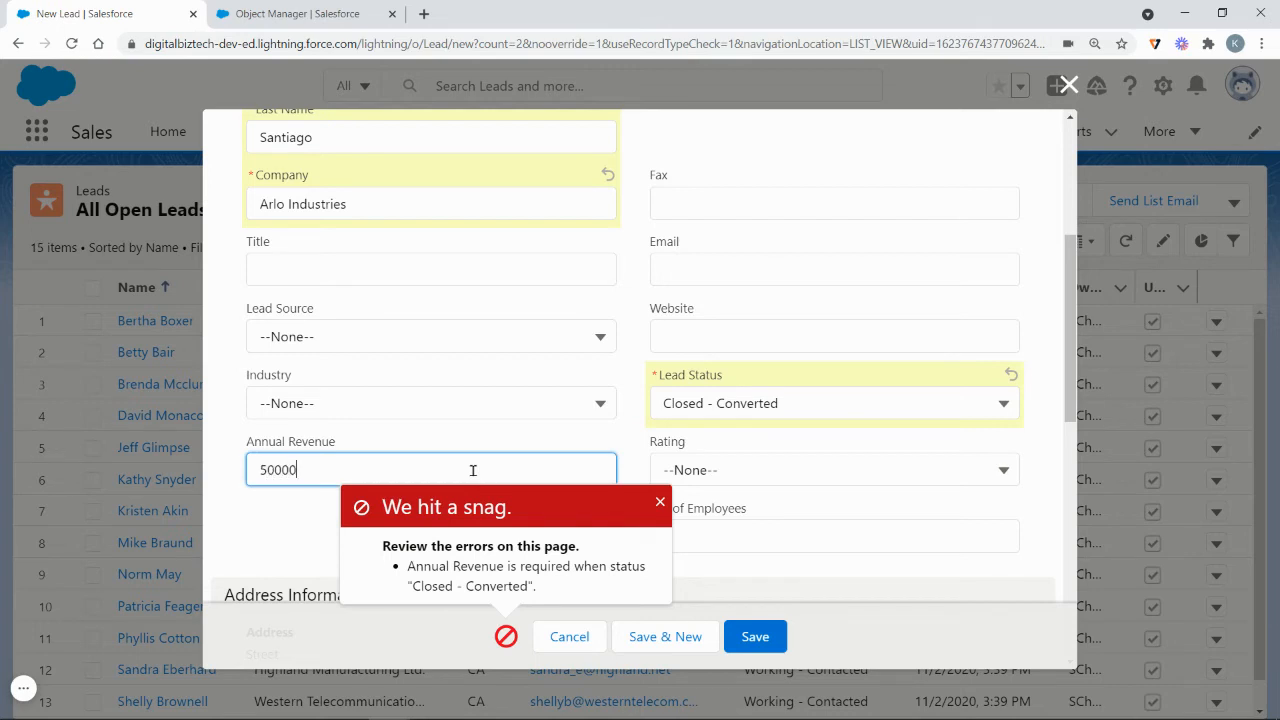
pyautogui.click(659, 503)
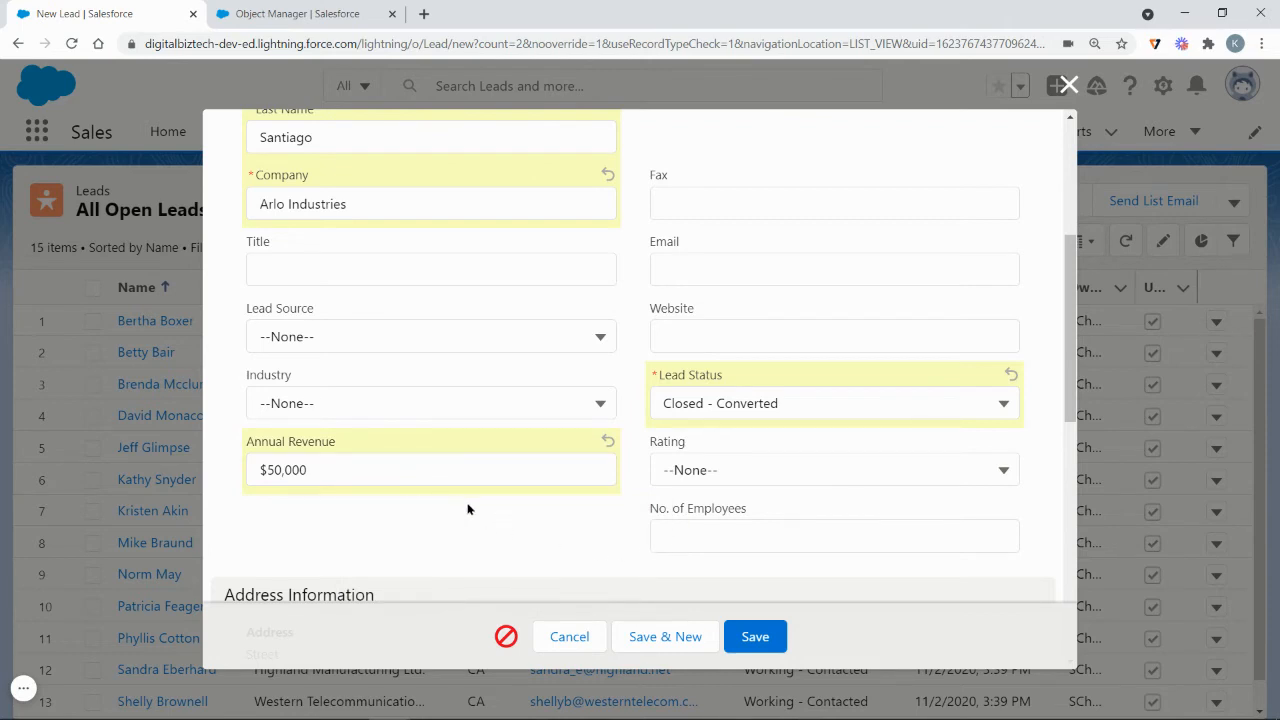
pyautogui.click(768, 636)
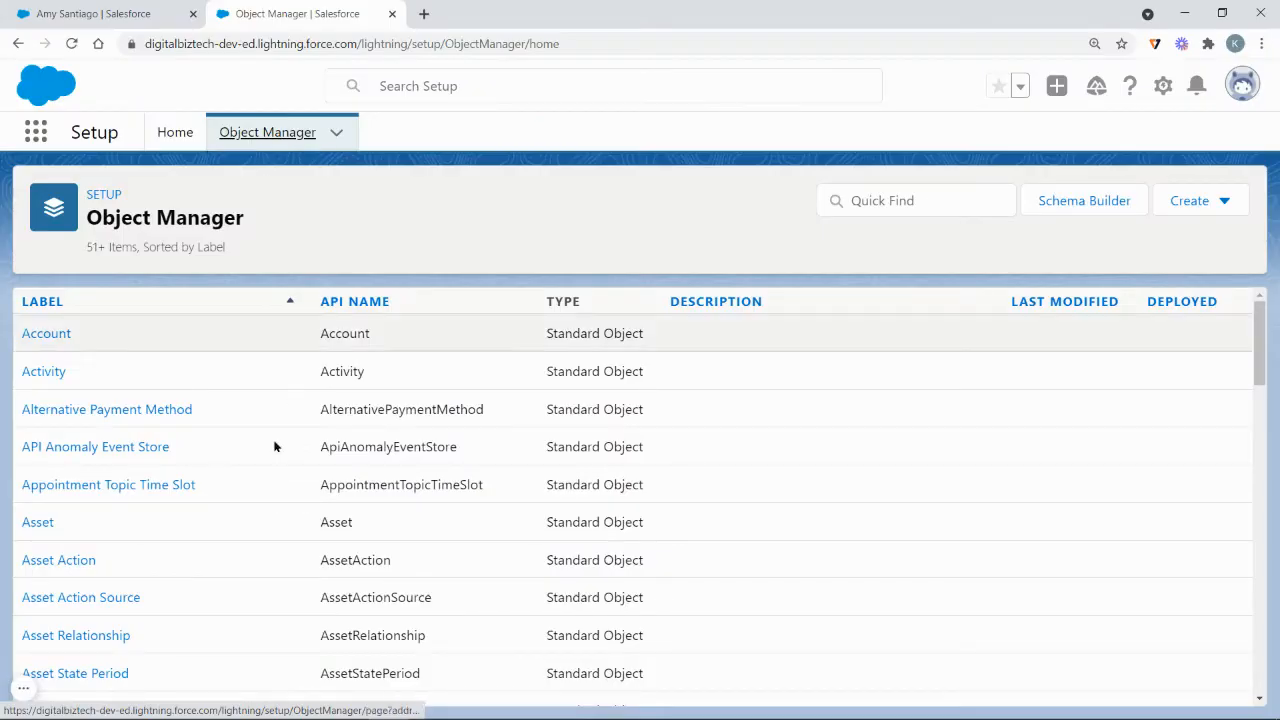
# - Find the Opportunity object in Object Manager and open its validation rules
pyautogui.scroll(-5, 214, 523)
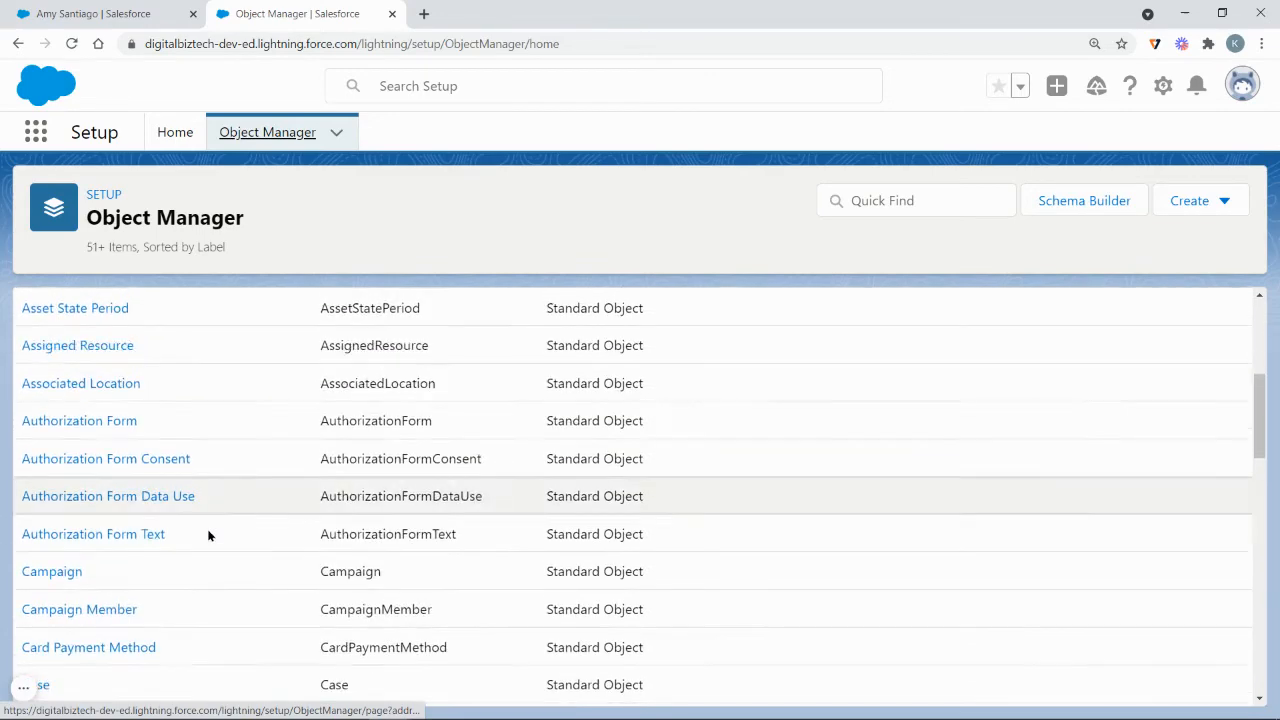
pyautogui.scroll(-10, 250, 530)
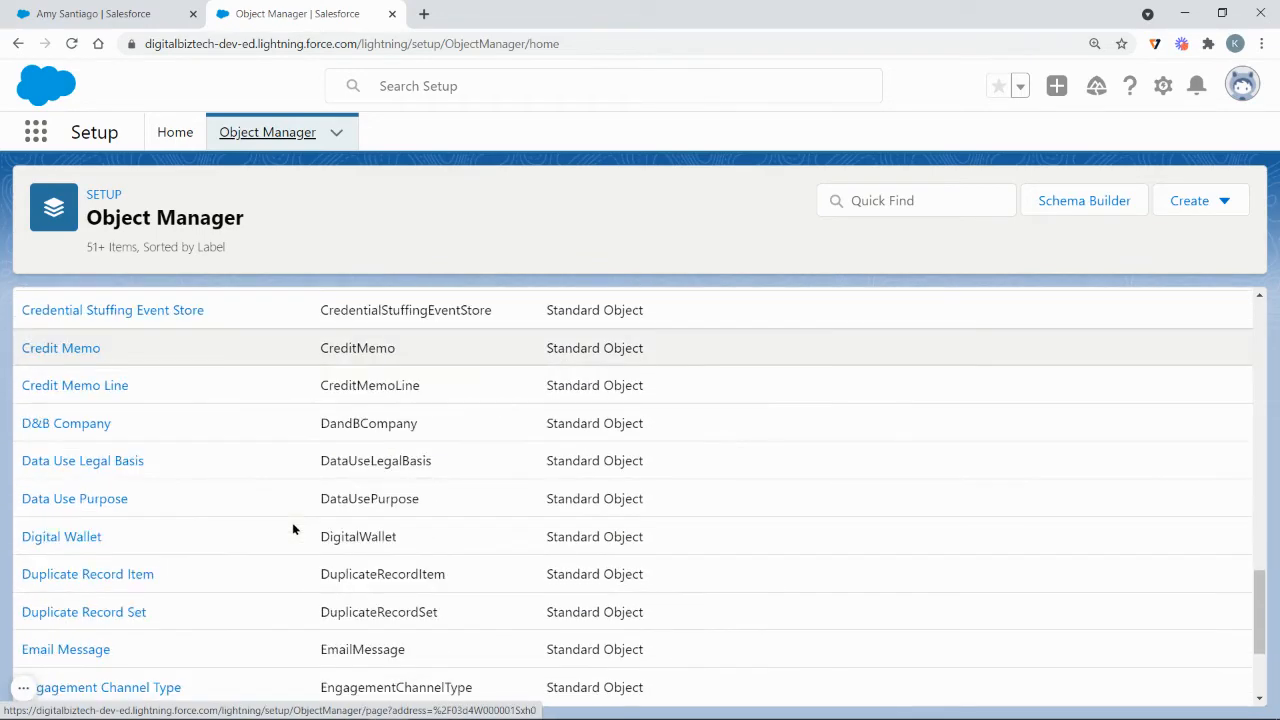
pyautogui.scroll(-8, 292, 528)
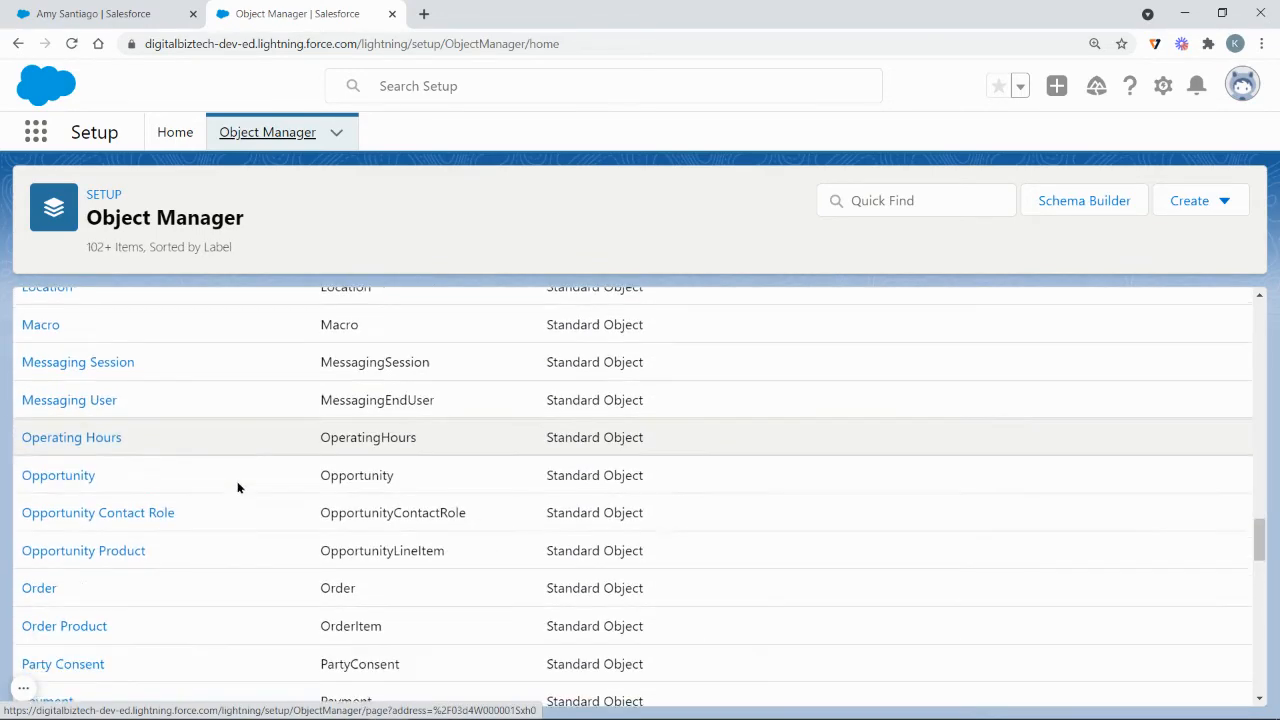
pyautogui.click(60, 471)
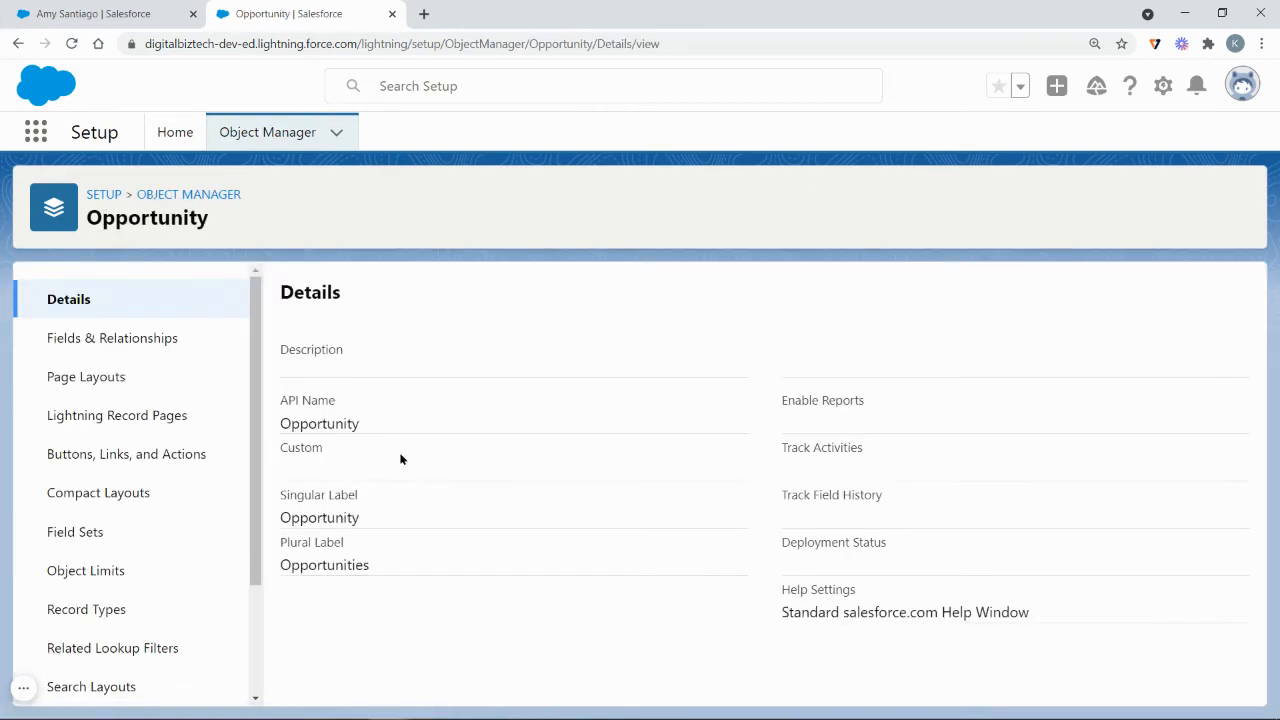
pyautogui.scroll(-2, 206, 451)
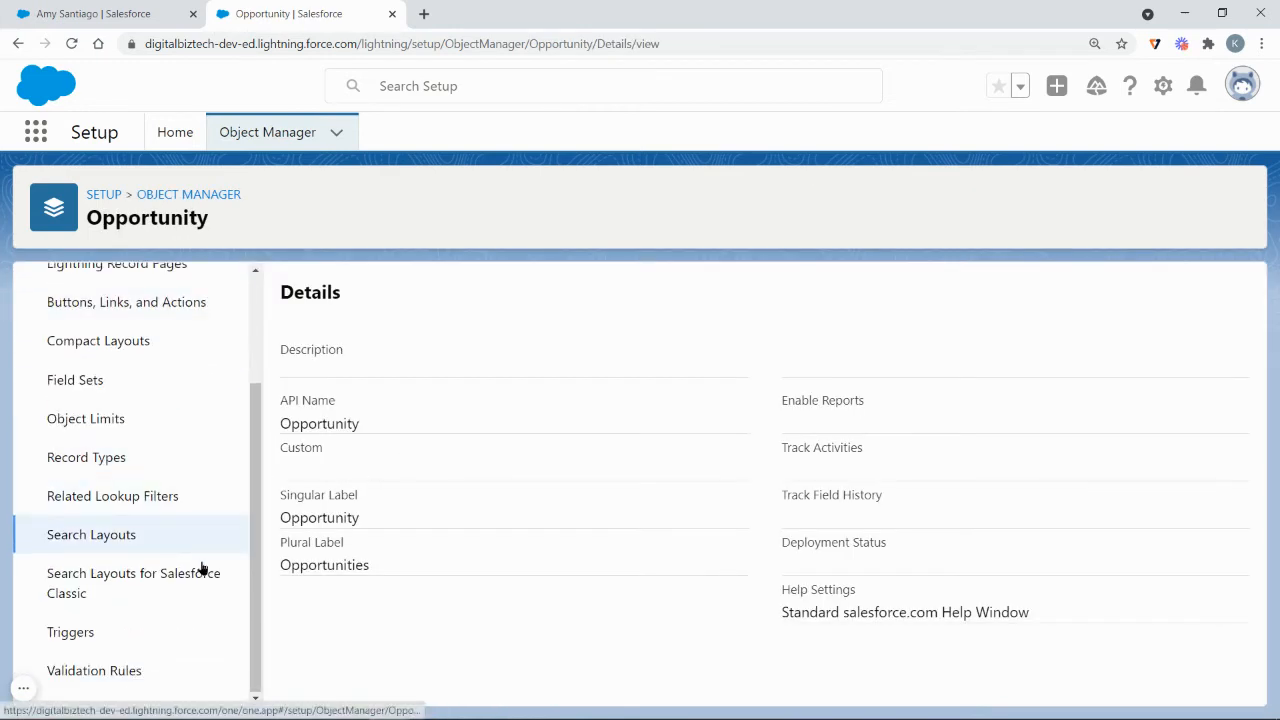
pyautogui.click(183, 676)
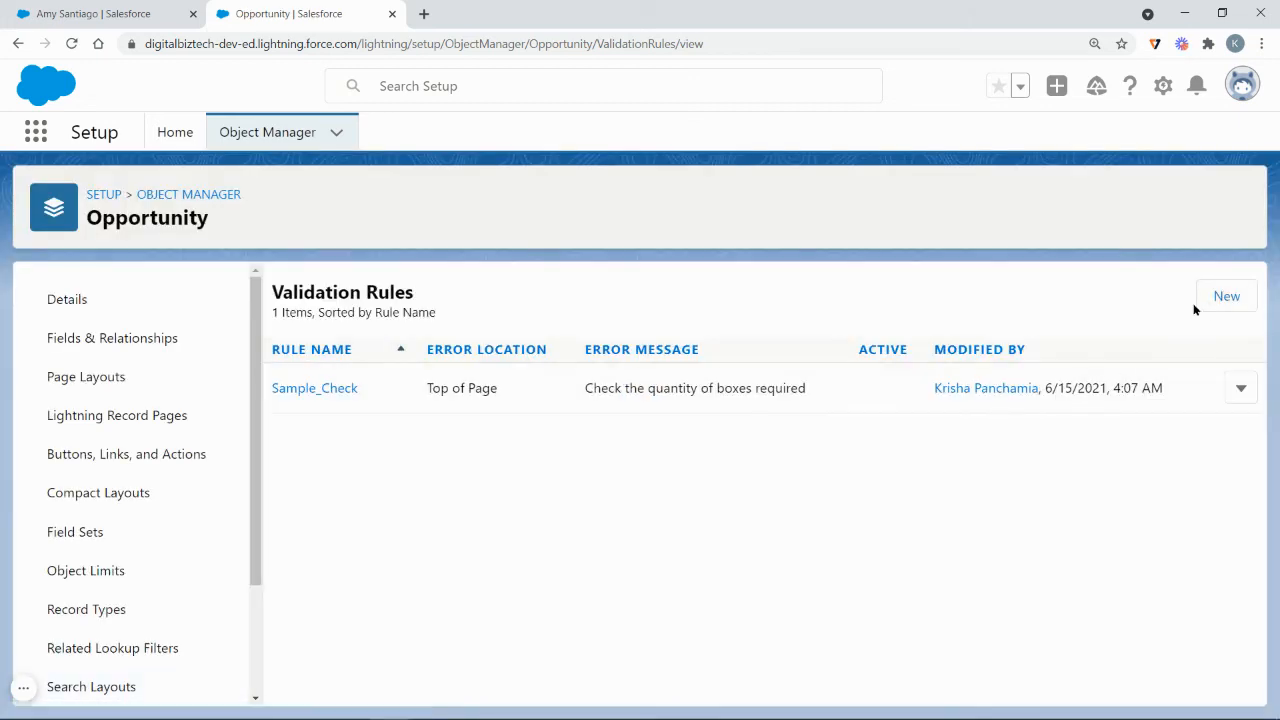
# - Start a new Opportunity validation rule and name it Quality_Check
pyautogui.click(1214, 300)
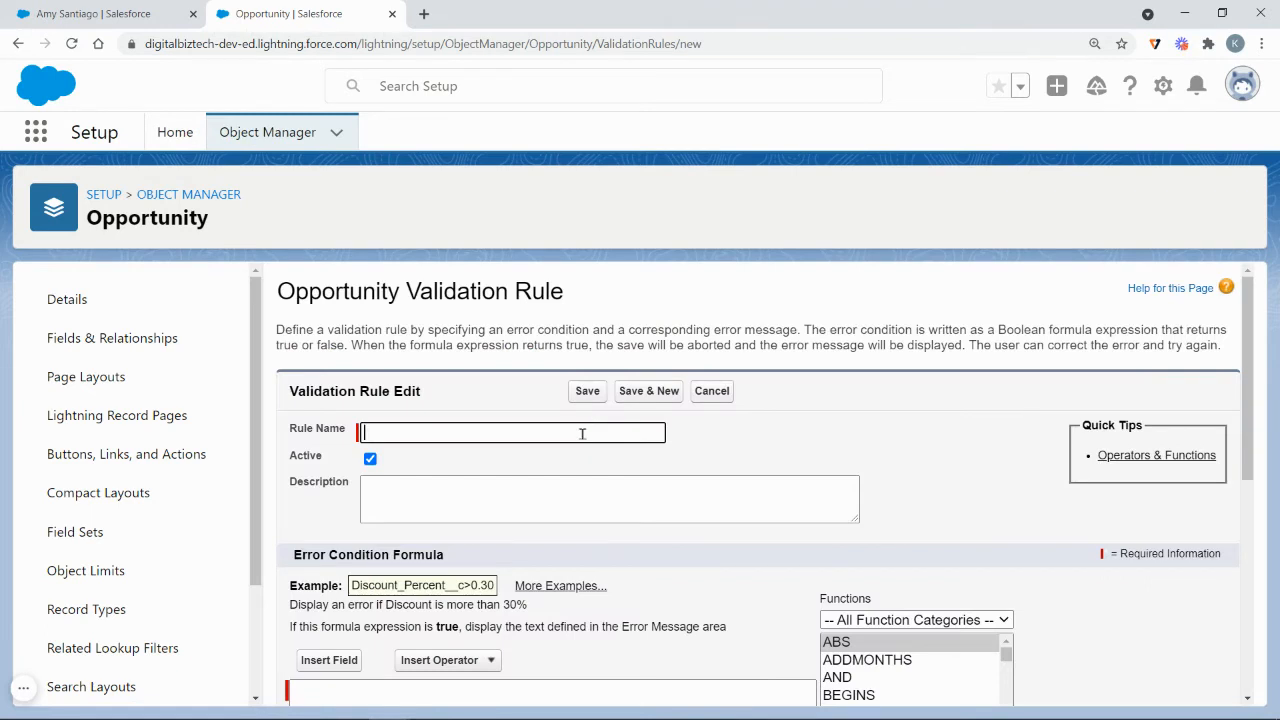
pyautogui.write('Qu')
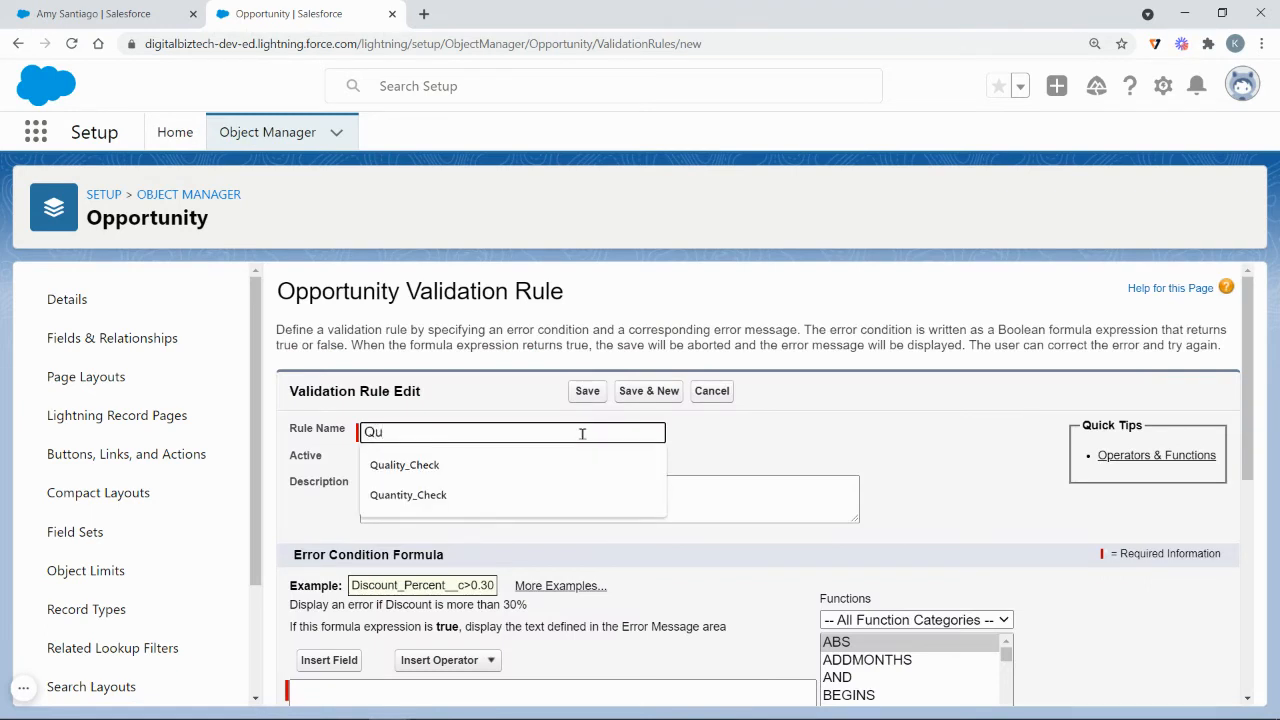
pyautogui.press('Down')
pyautogui.press('Return')
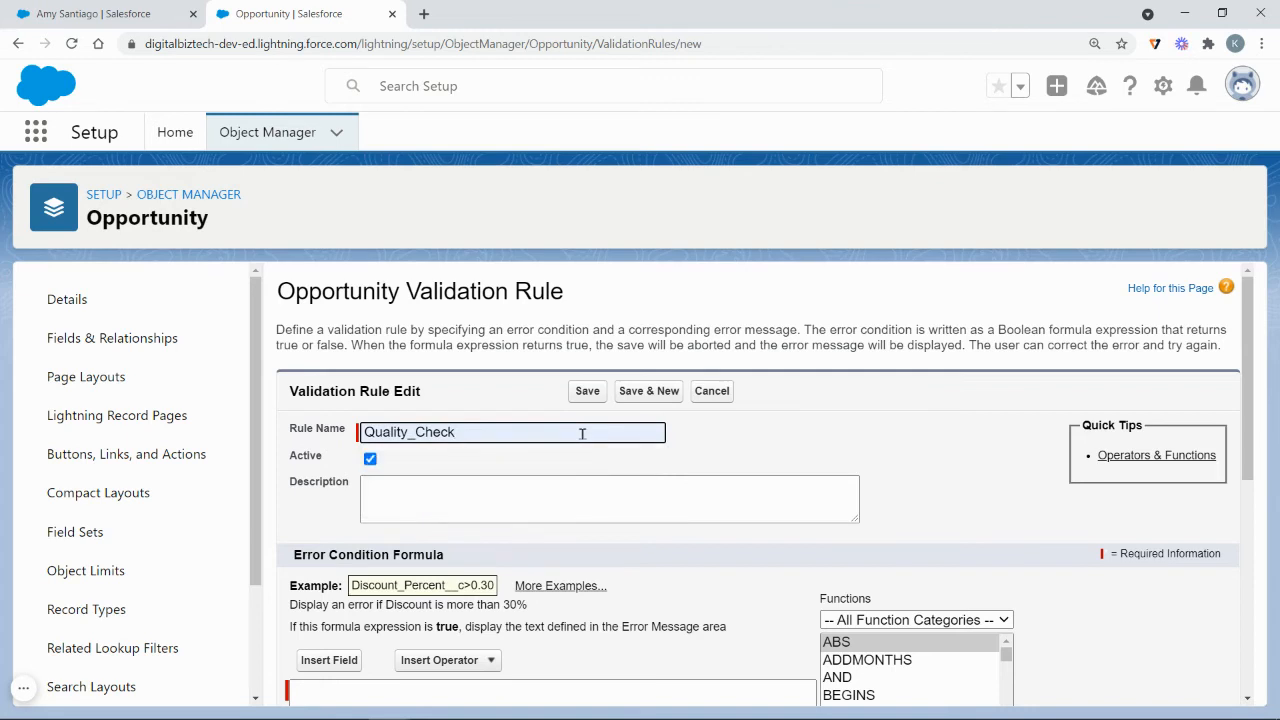
# - Insert the ISPICKVAL function into the rule's empty error condition formula
pyautogui.scroll(-1, 566, 531)
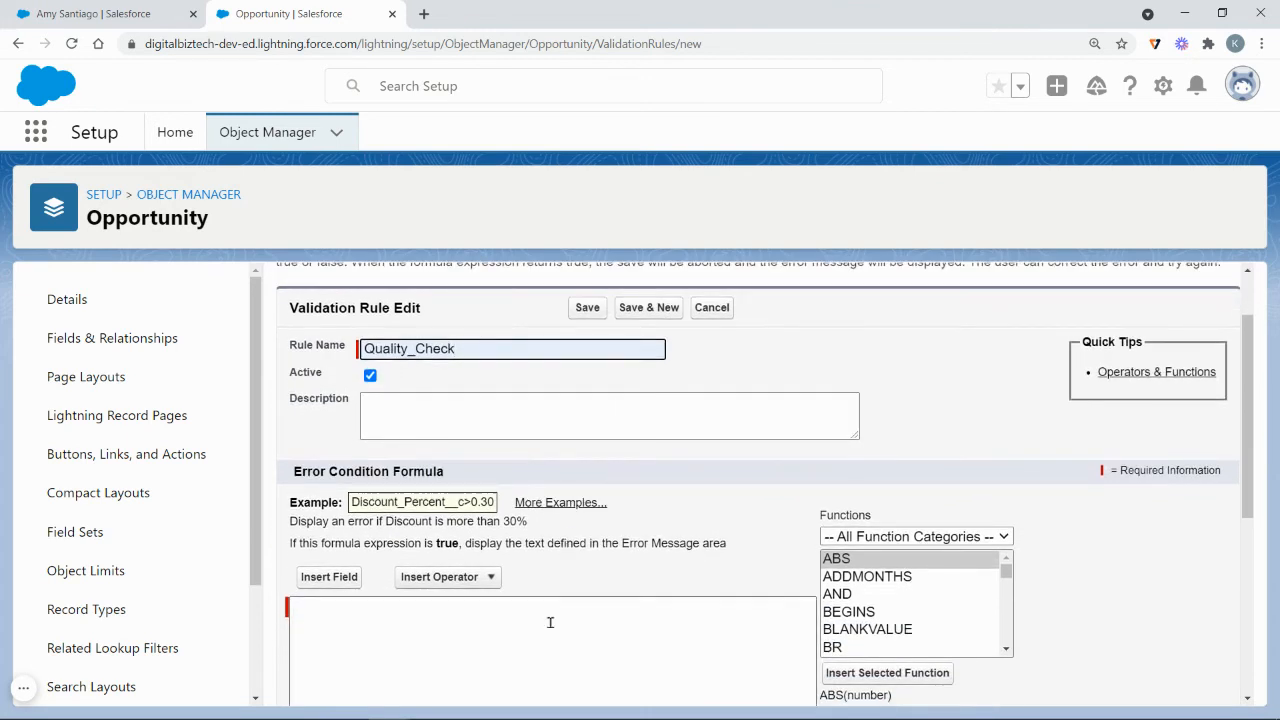
pyautogui.scroll(-2, 552, 620)
pyautogui.click(602, 480)
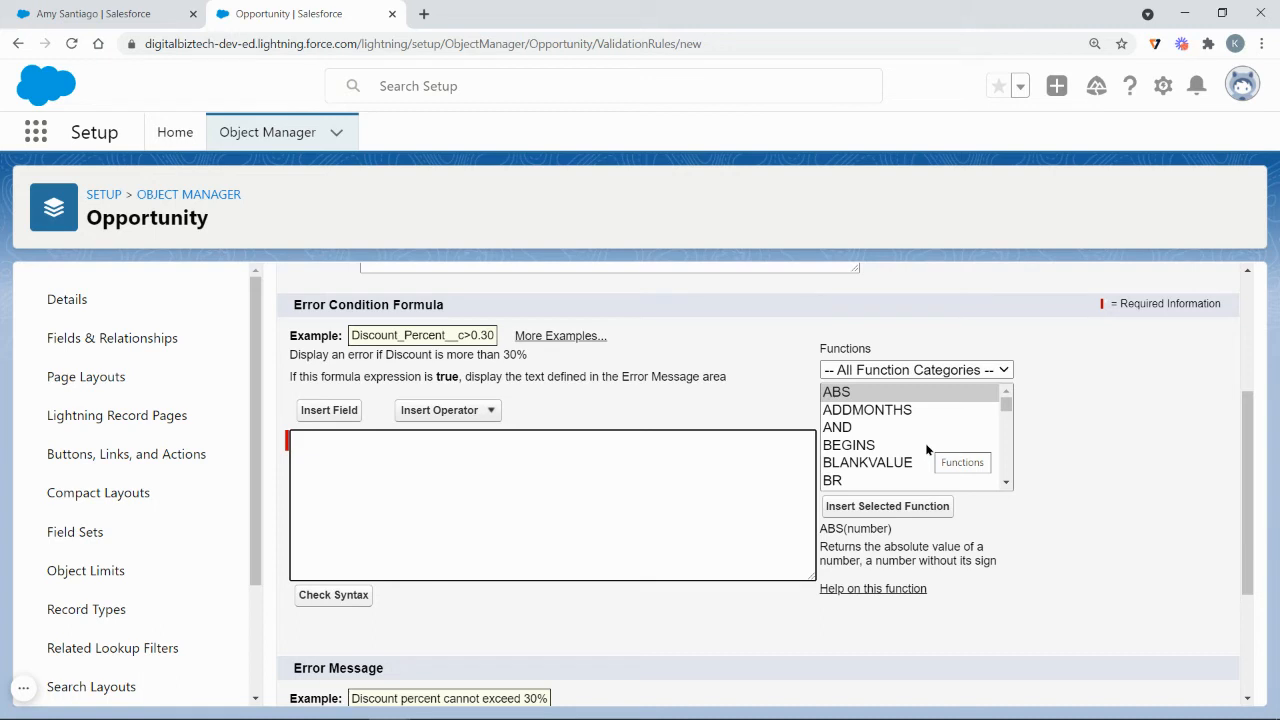
pyautogui.scroll(-7, 914, 430)
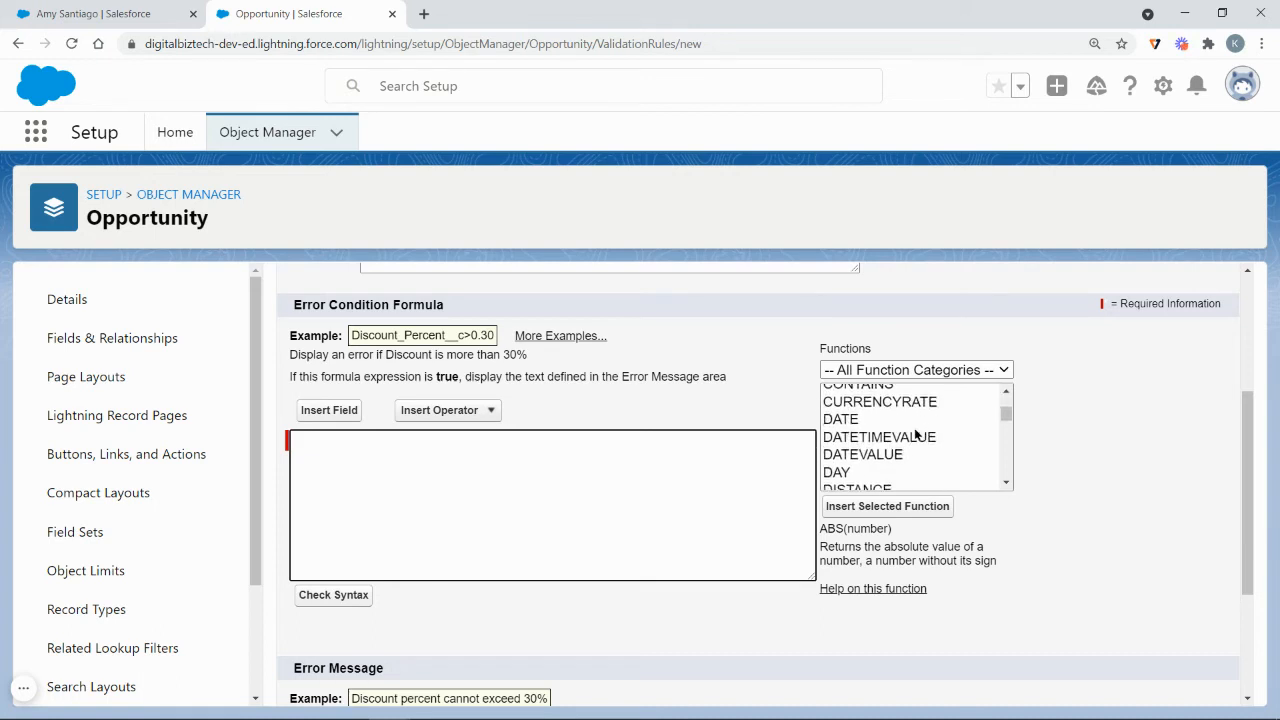
pyautogui.scroll(-3, 914, 430)
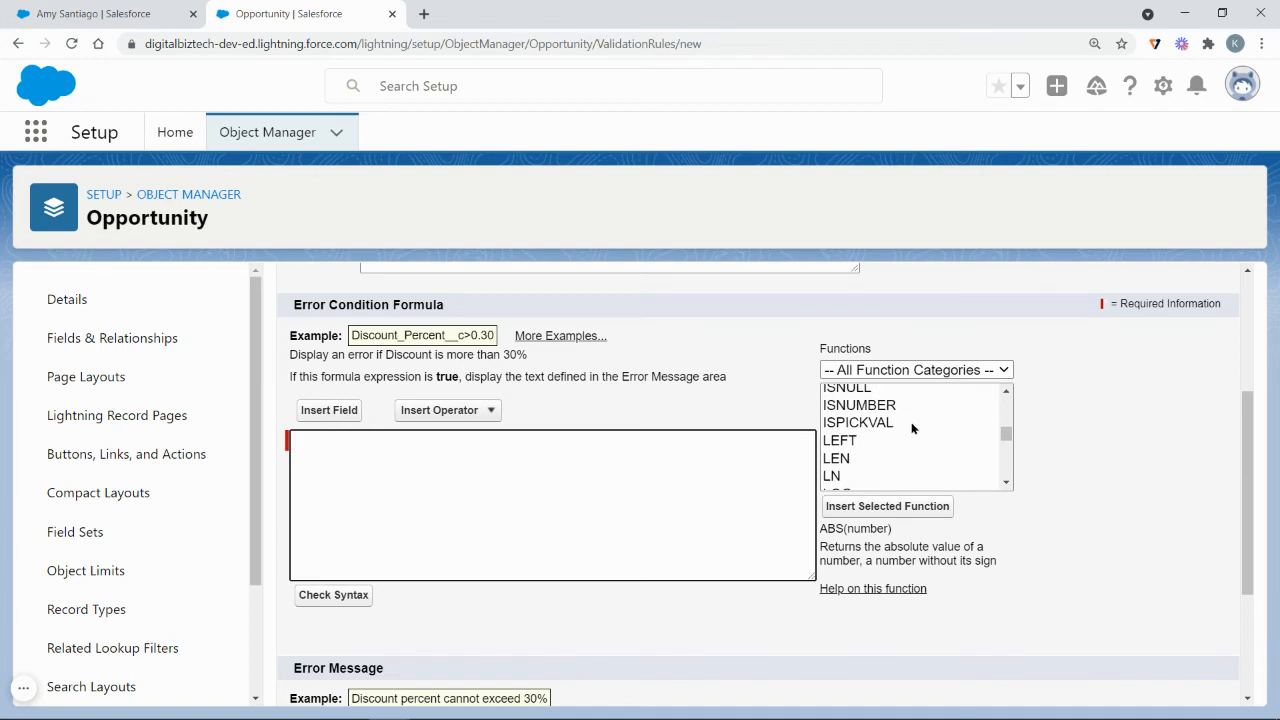
pyautogui.click(910, 424)
pyautogui.click(906, 505)
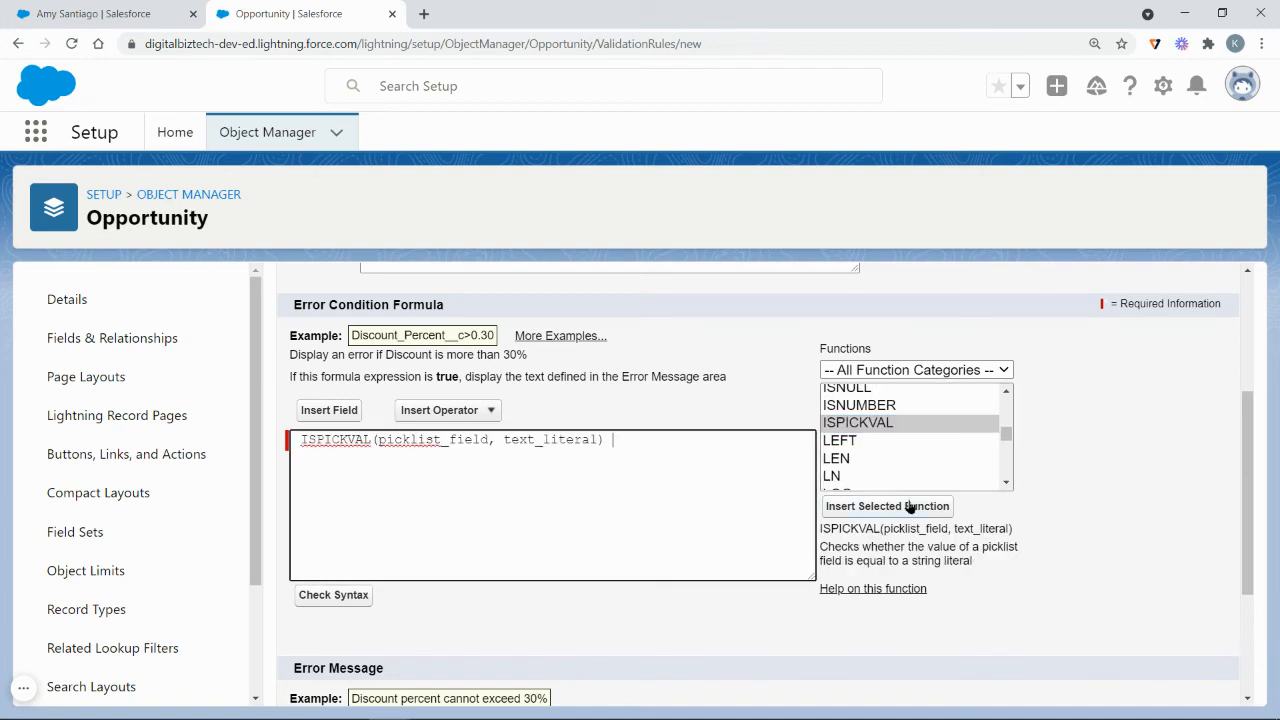
# - Replace the picklist_field placeholder in ISPICKVAL with the Opportunity's Layers field
pyautogui.moveTo(489, 439); pyautogui.dragTo(377, 440)
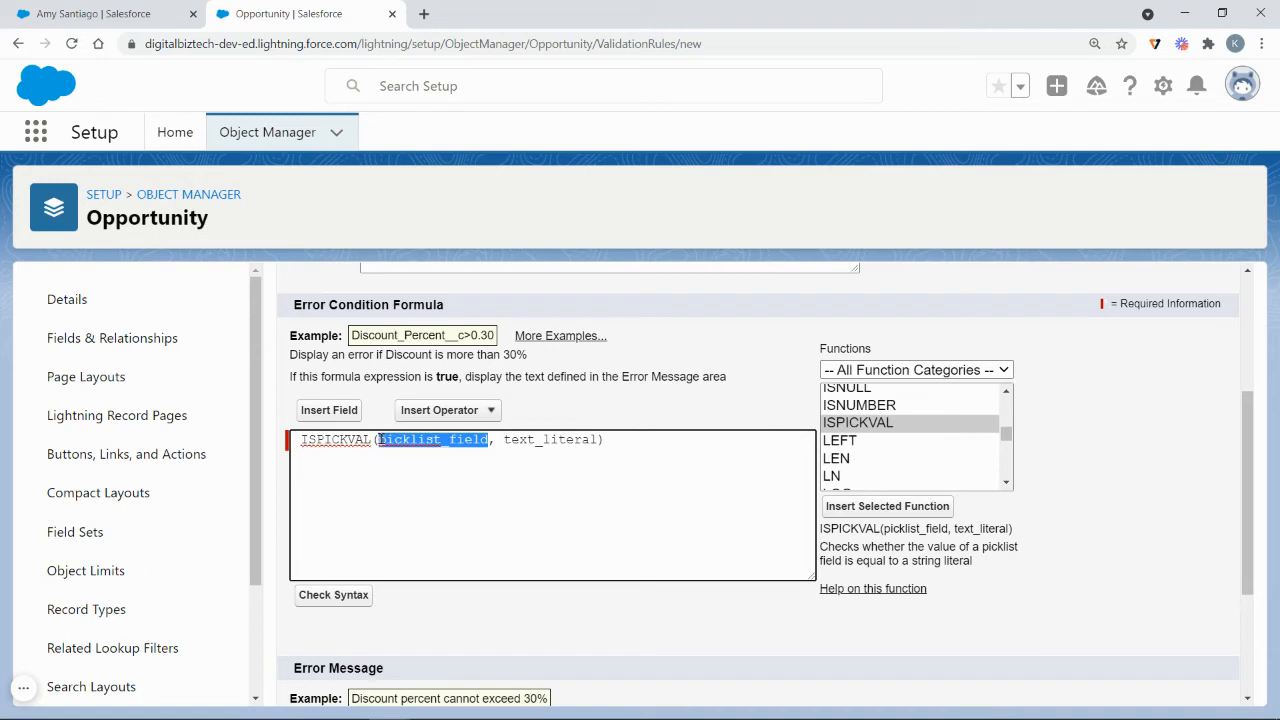
pyautogui.click(329, 411)
pyautogui.scroll(-1, 611, 444)
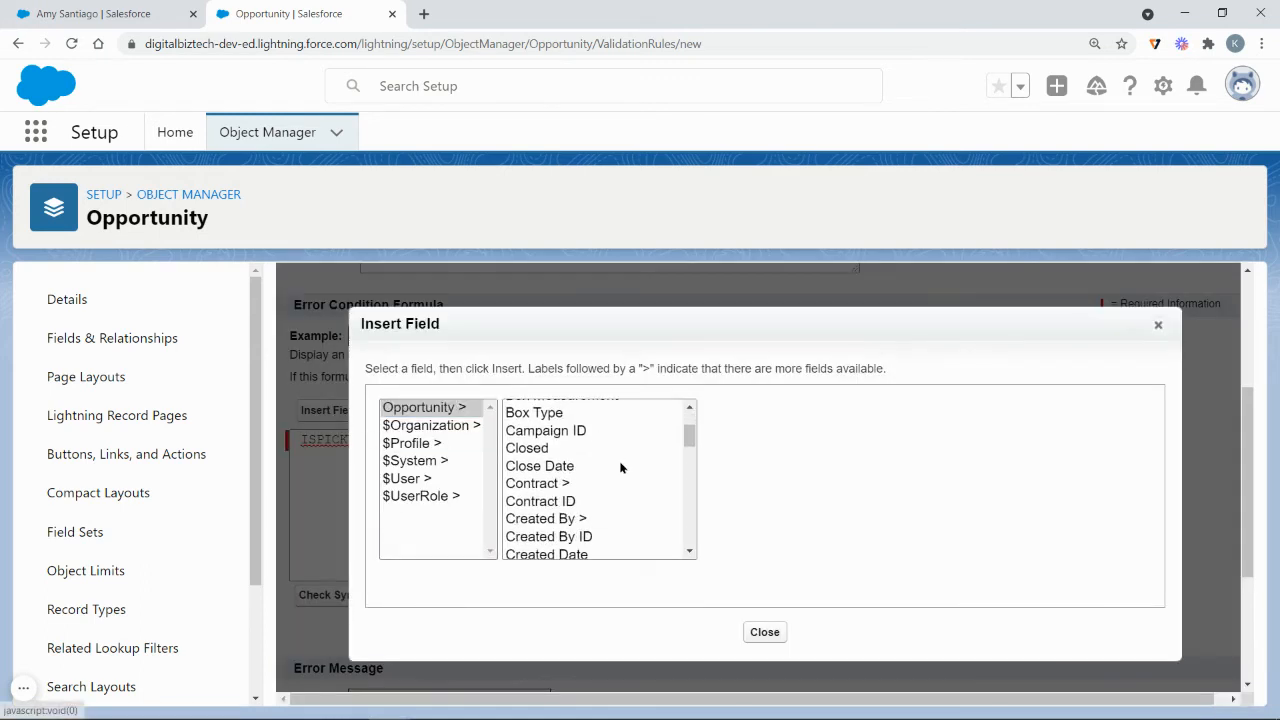
pyautogui.scroll(-10, 625, 473)
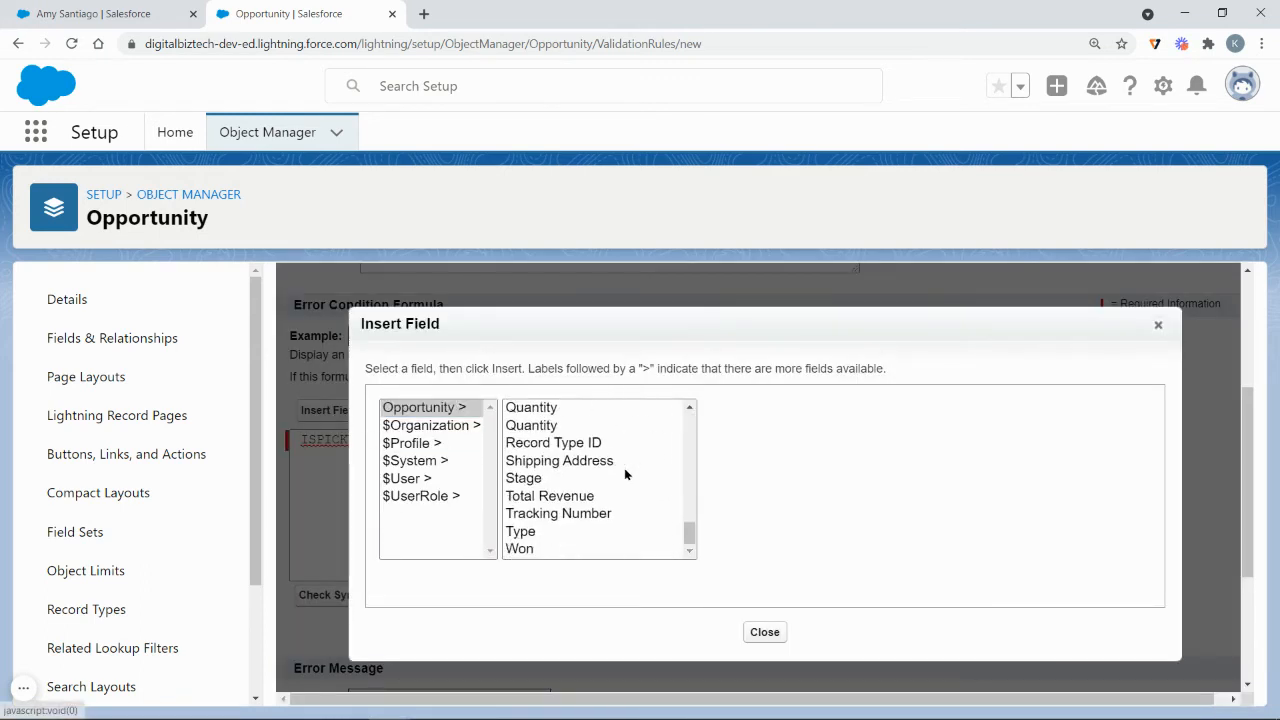
pyautogui.scroll(-1, 597, 510)
pyautogui.scroll(4, 590, 502)
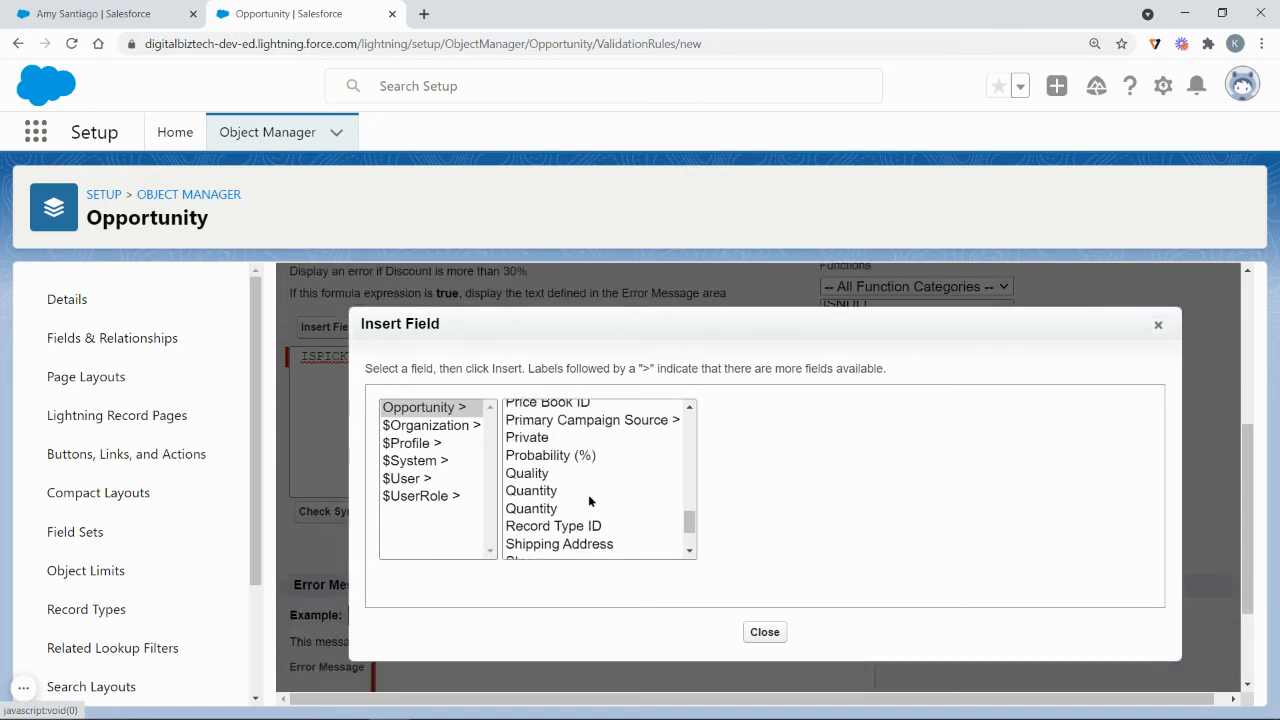
pyautogui.scroll(2, 590, 502)
pyautogui.click(588, 458)
pyautogui.click(763, 518)
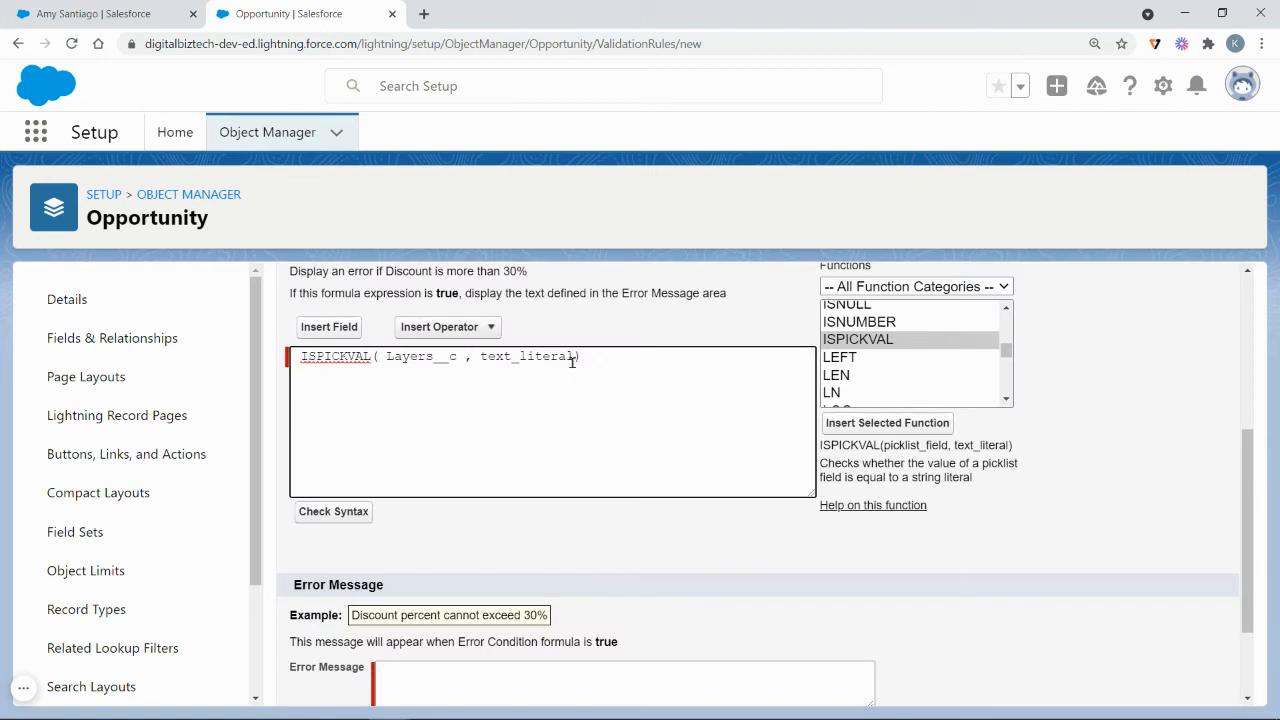
# - Replace the text_literal placeholder in the Layers condition with "3 Layered"
pyautogui.moveTo(573, 360); pyautogui.dragTo(478, 356)
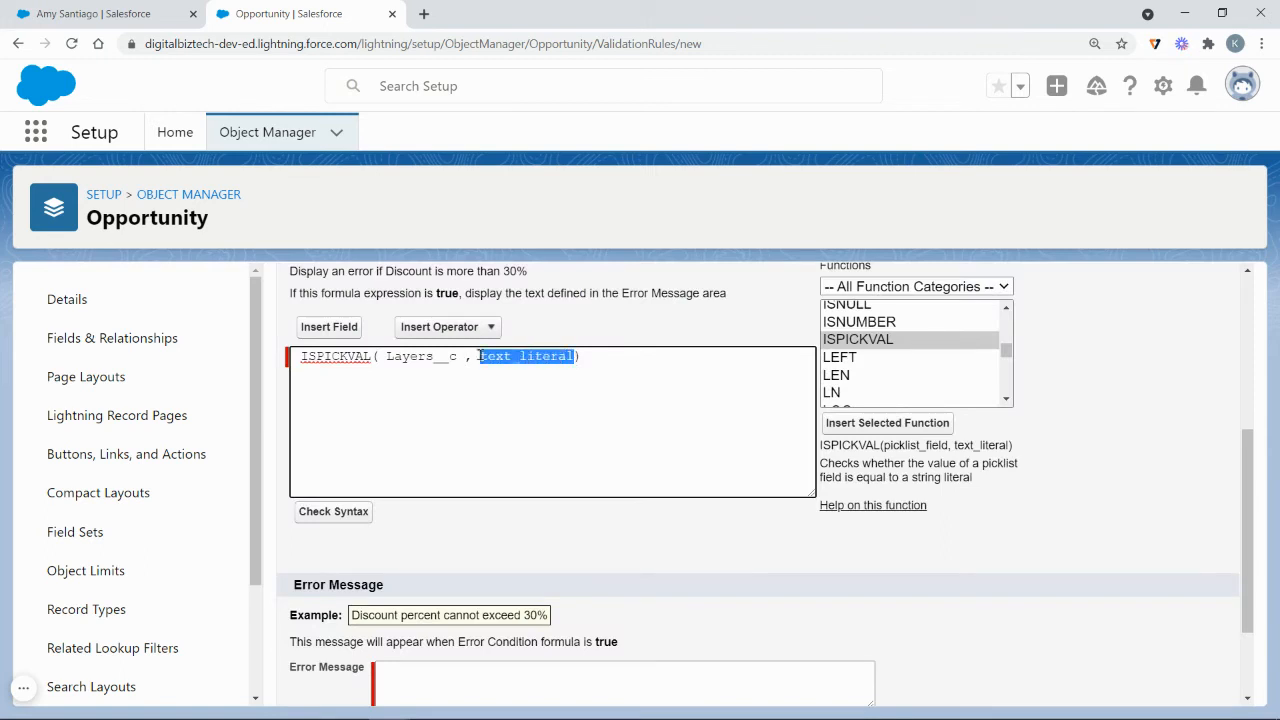
pyautogui.write('"')
pyautogui.write('3 La')
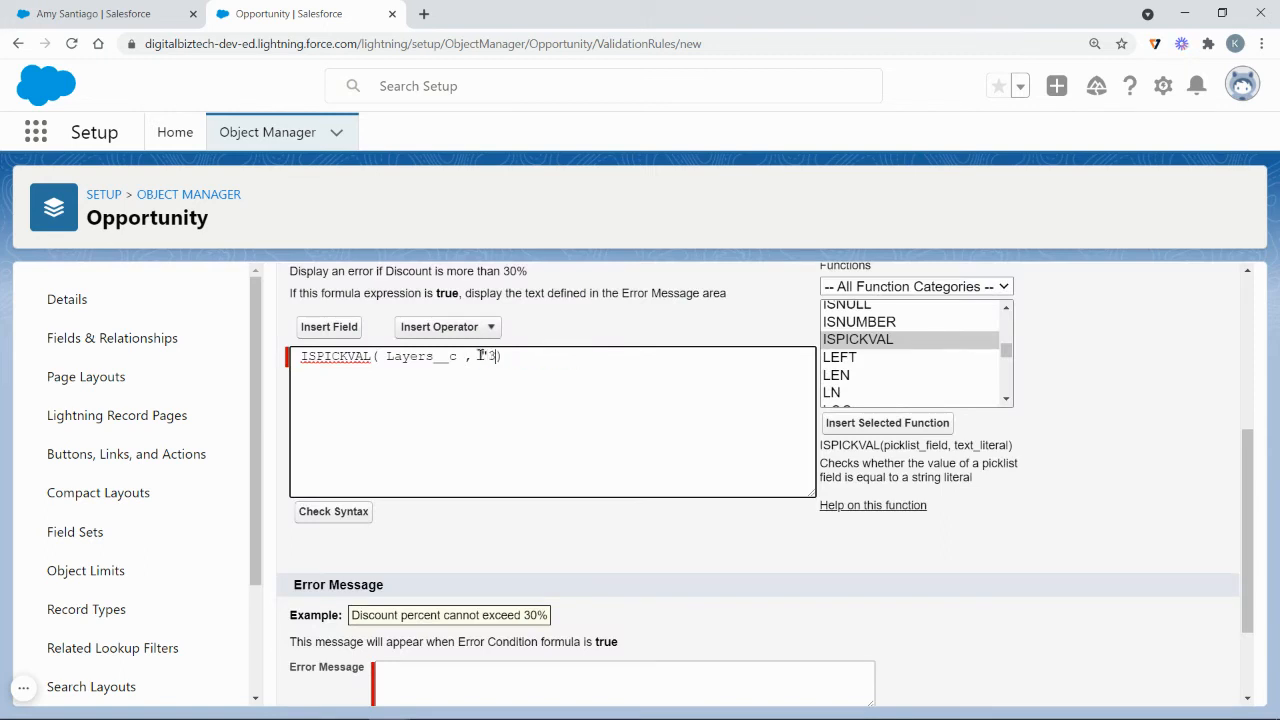
pyautogui.write('yered"')
# - Add a second ISPICKVAL function below the "3 Layered" condition and replace its picklist_field placeholder with the Layers field
pyautogui.click(926, 423)
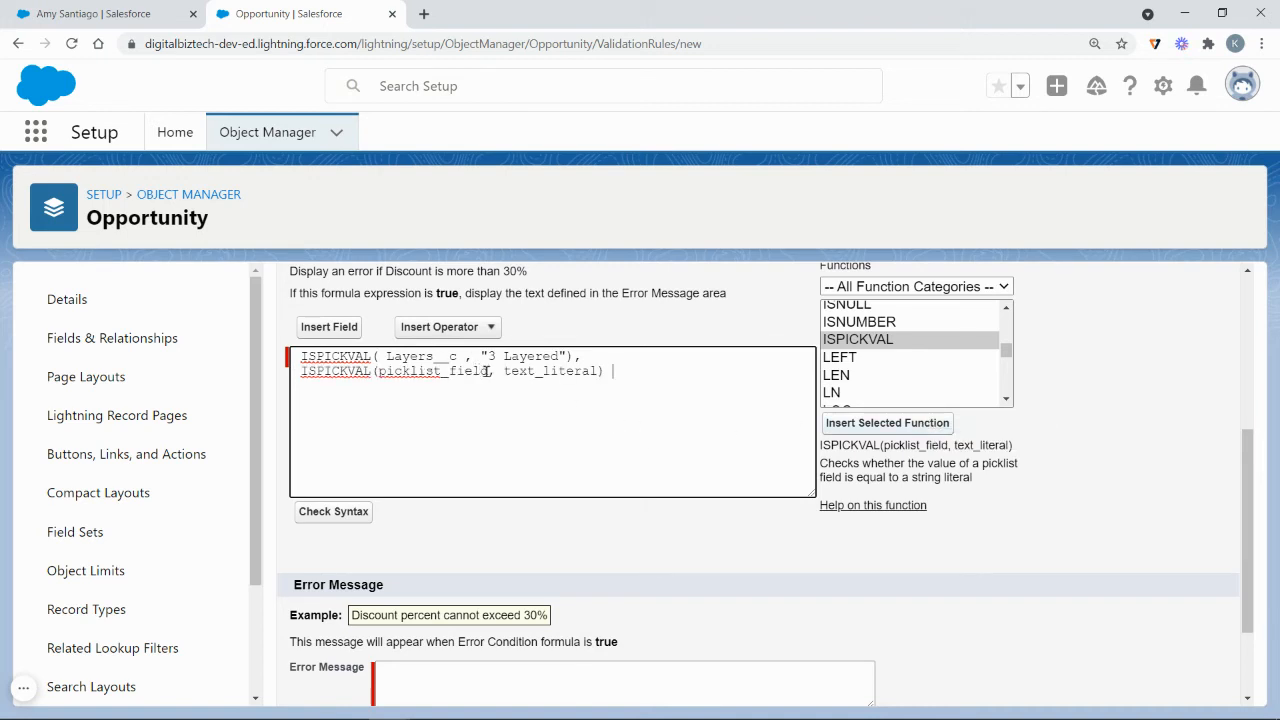
pyautogui.moveTo(488, 371); pyautogui.dragTo(381, 370)
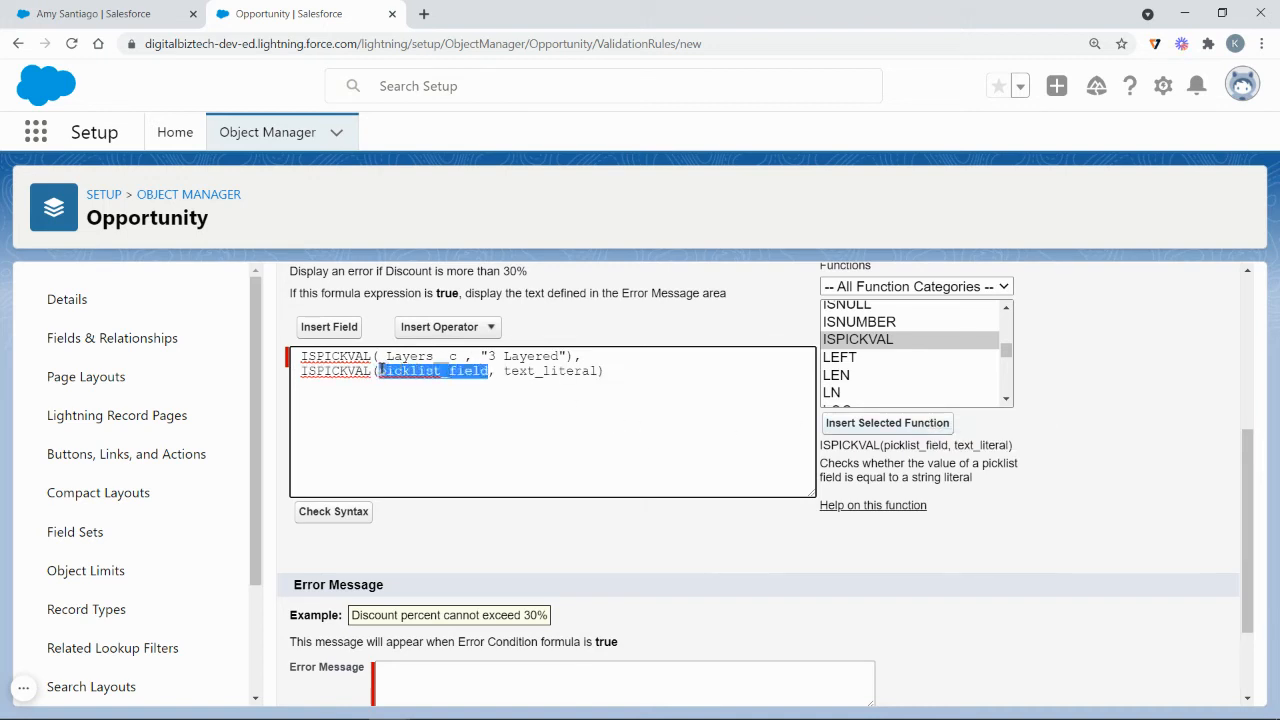
pyautogui.click(343, 327)
pyautogui.scroll(-6, 614, 449)
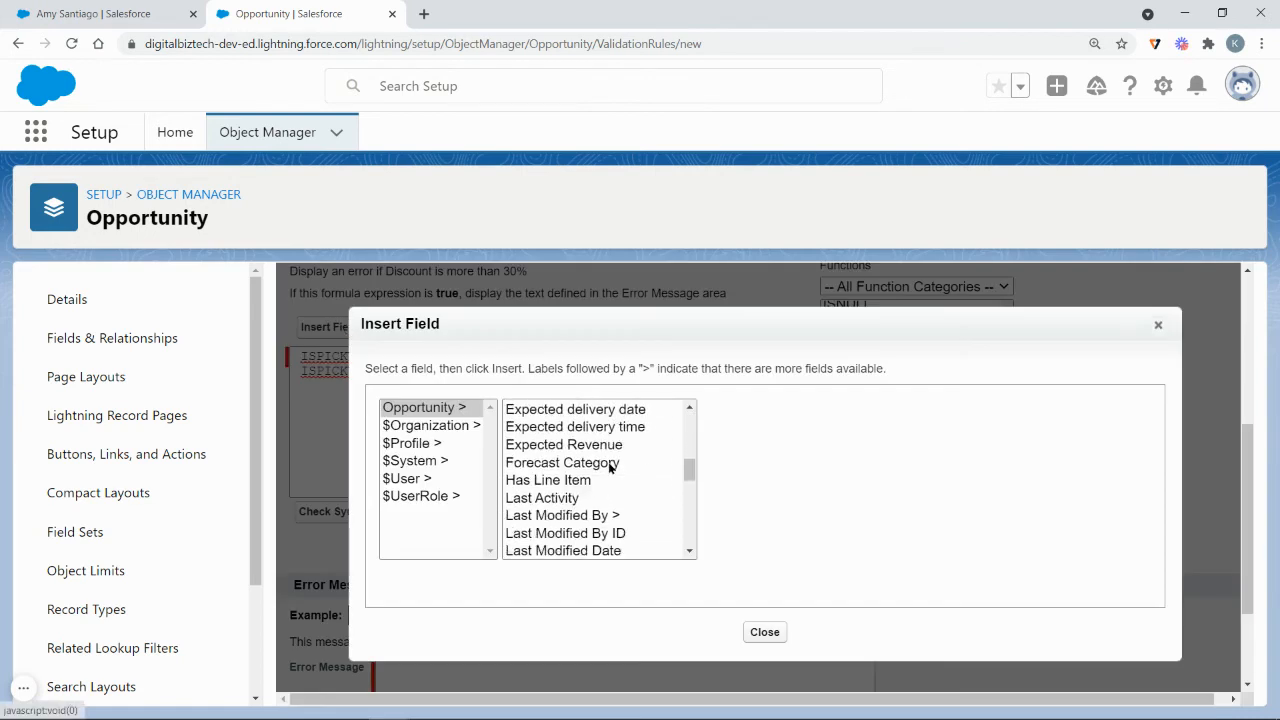
pyautogui.scroll(-3, 610, 466)
pyautogui.click(582, 424)
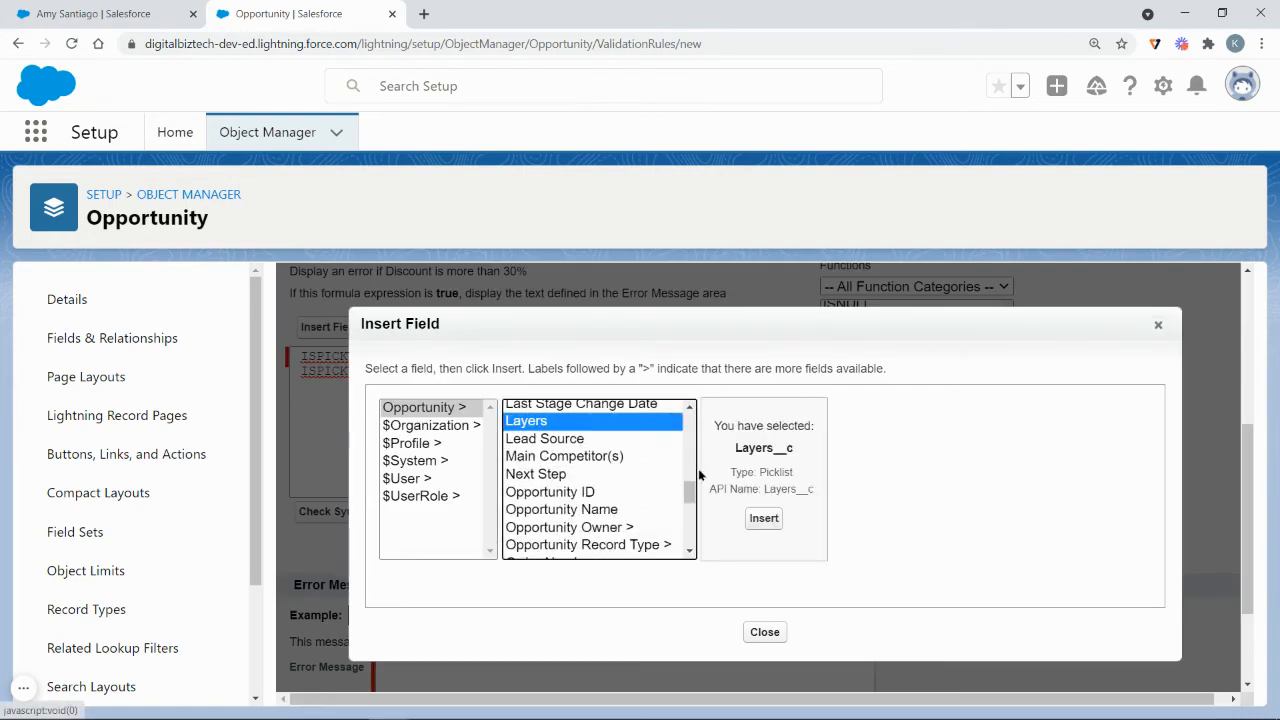
pyautogui.click(764, 519)
# - Replace the text_literal placeholder in the second ISPICKVAL condition with "4 Layered"
pyautogui.moveTo(575, 371); pyautogui.dragTo(481, 371)
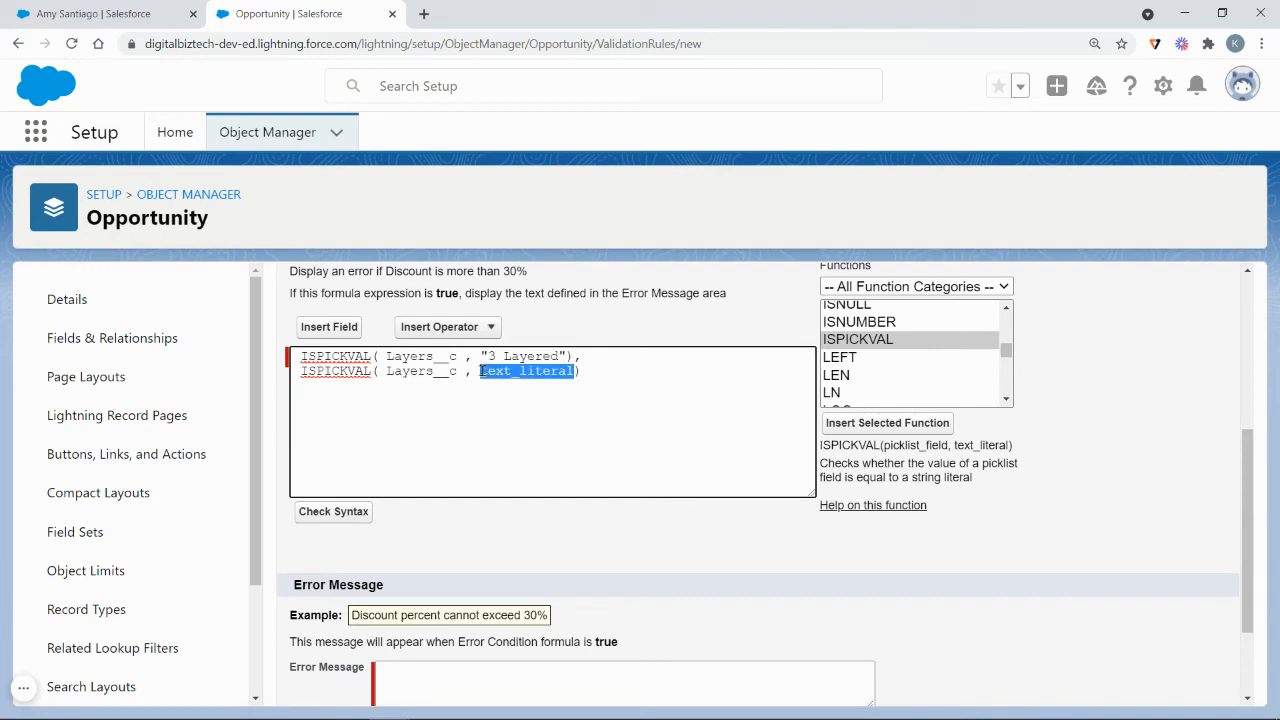
pyautogui.press('BackSpace')
pyautogui.write('"4 Lay')
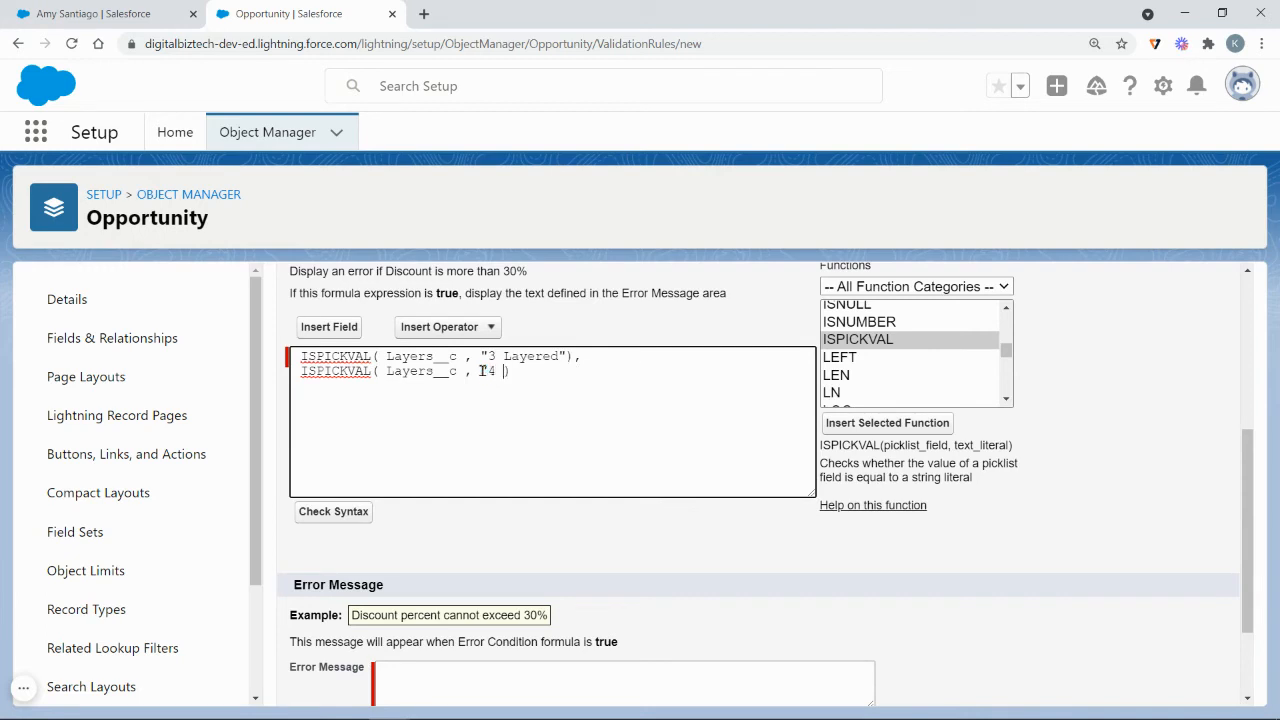
pyautogui.write('ered"')
pyautogui.moveTo(582, 373); pyautogui.dragTo(532, 371)
# - Wrap the two ISPICKVAL conditions in an OR() function
pyautogui.click(338, 418)
pyautogui.write('c')
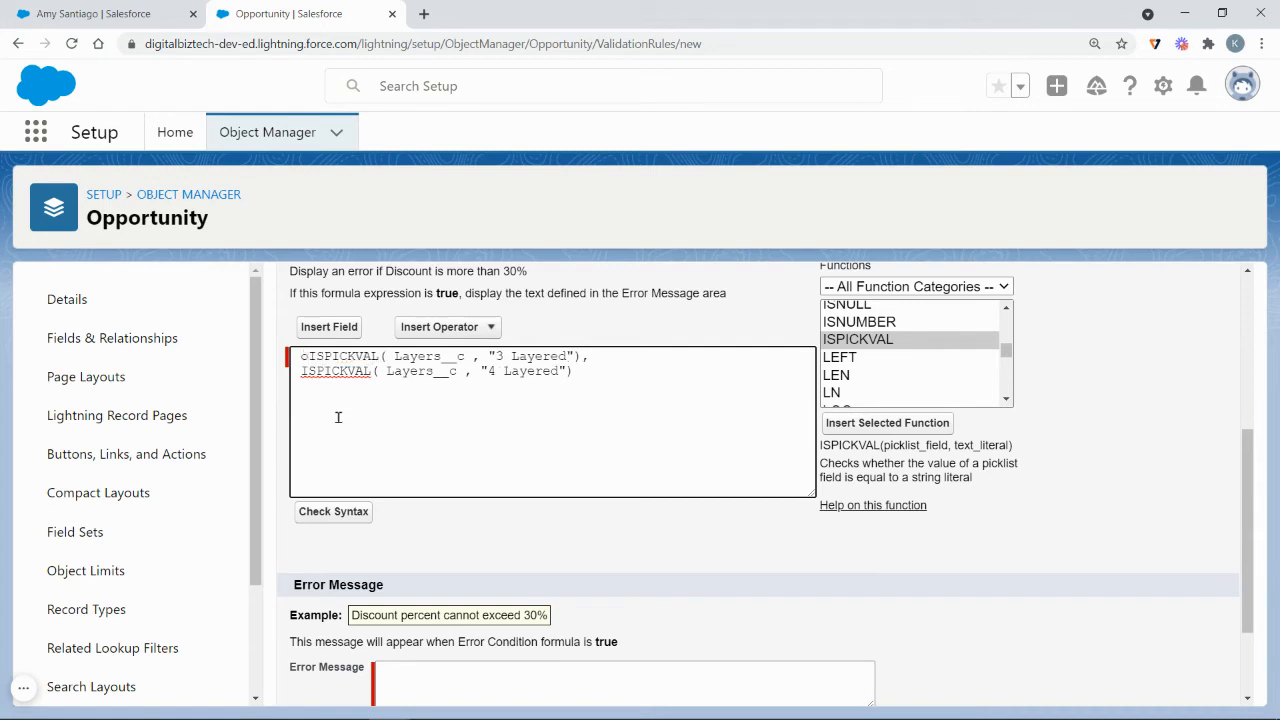
pyautogui.press('BackSpace')
pyautogui.write('OR(')
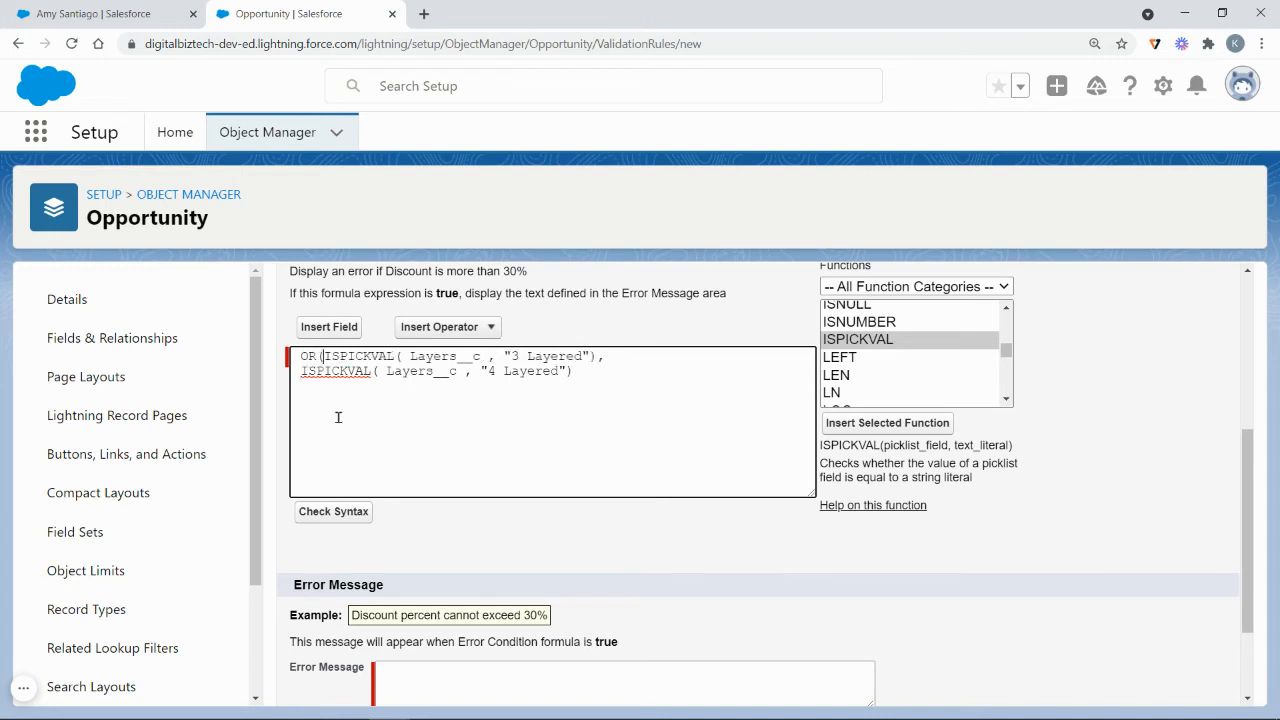
pyautogui.click(577, 372)
pyautogui.write(')')
# - Add a comma after the OR expression and a new line with the condition Quality__c <= 40
pyautogui.click(612, 375)
pyautogui.click(333, 327)
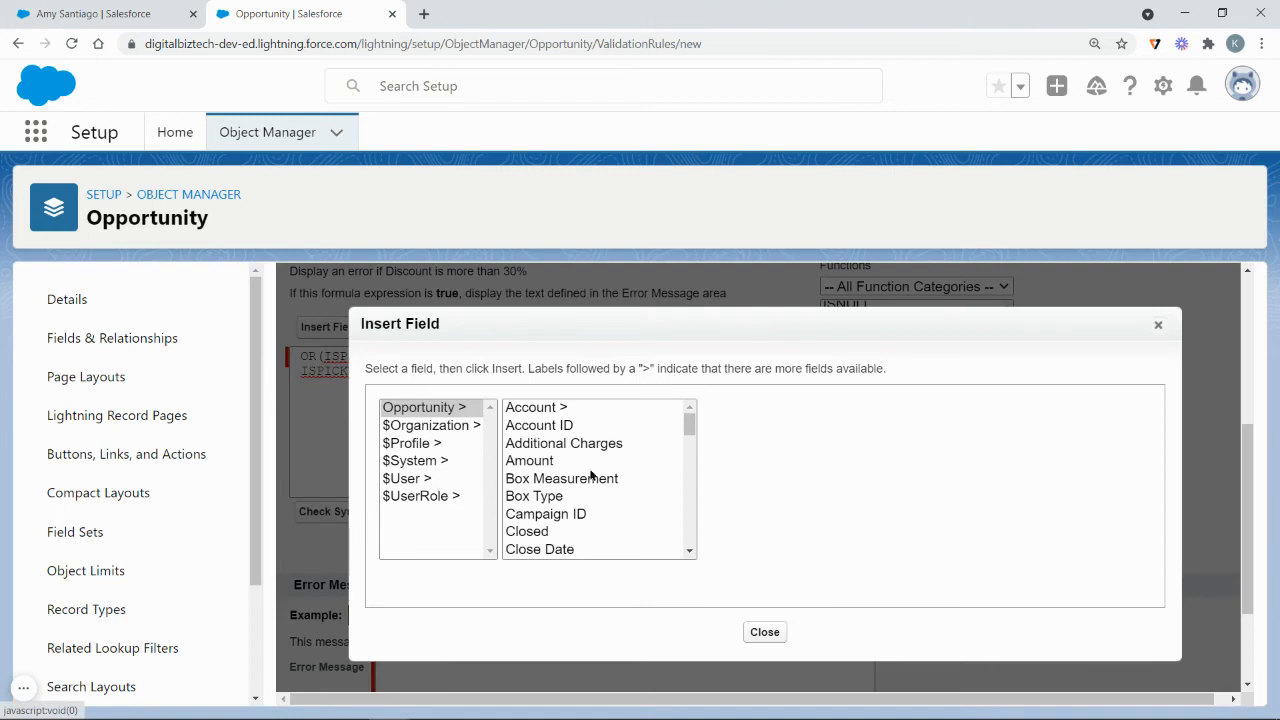
pyautogui.scroll(-8, 591, 476)
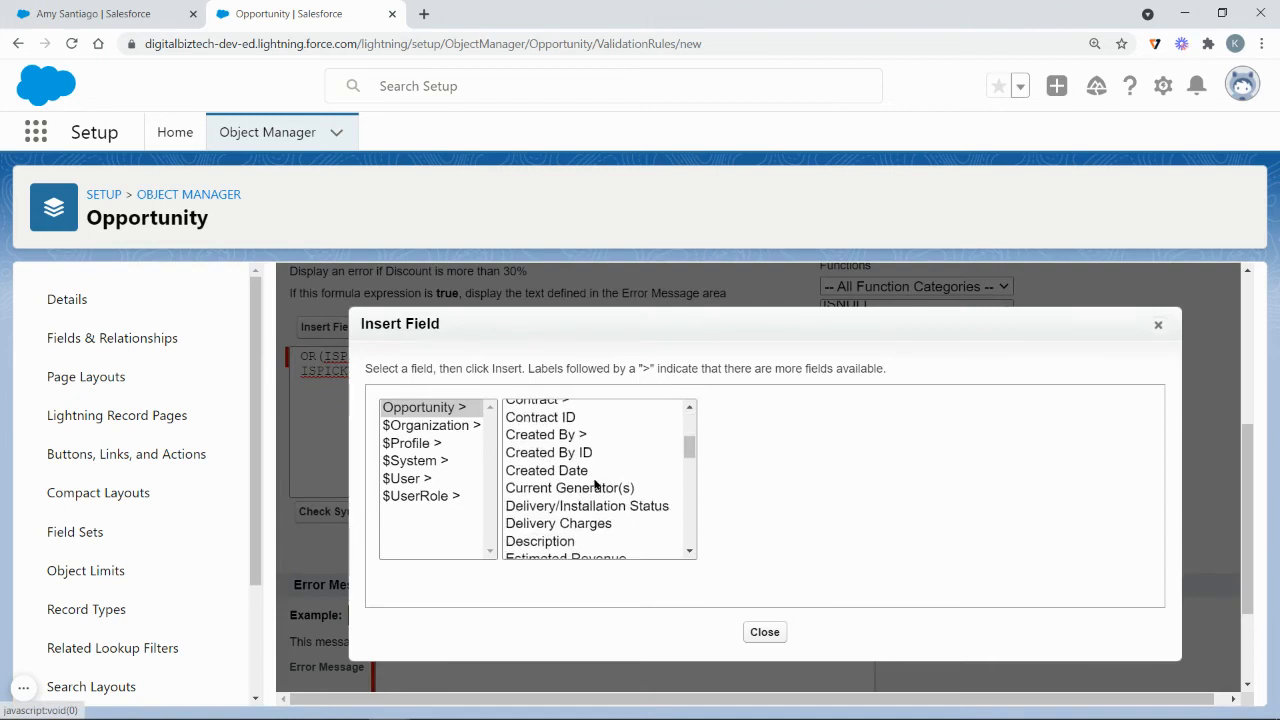
pyautogui.scroll(-4, 594, 486)
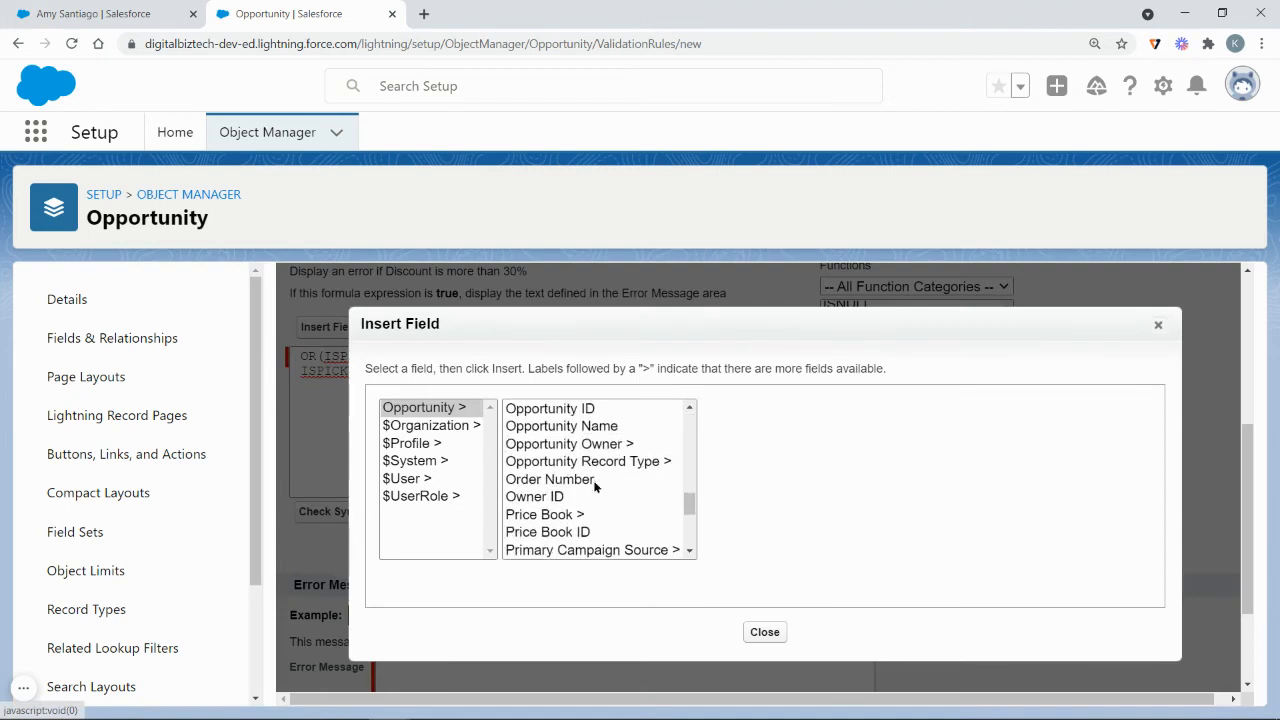
pyautogui.scroll(-2, 594, 487)
pyautogui.scroll(-2, 594, 487)
pyautogui.click(587, 441)
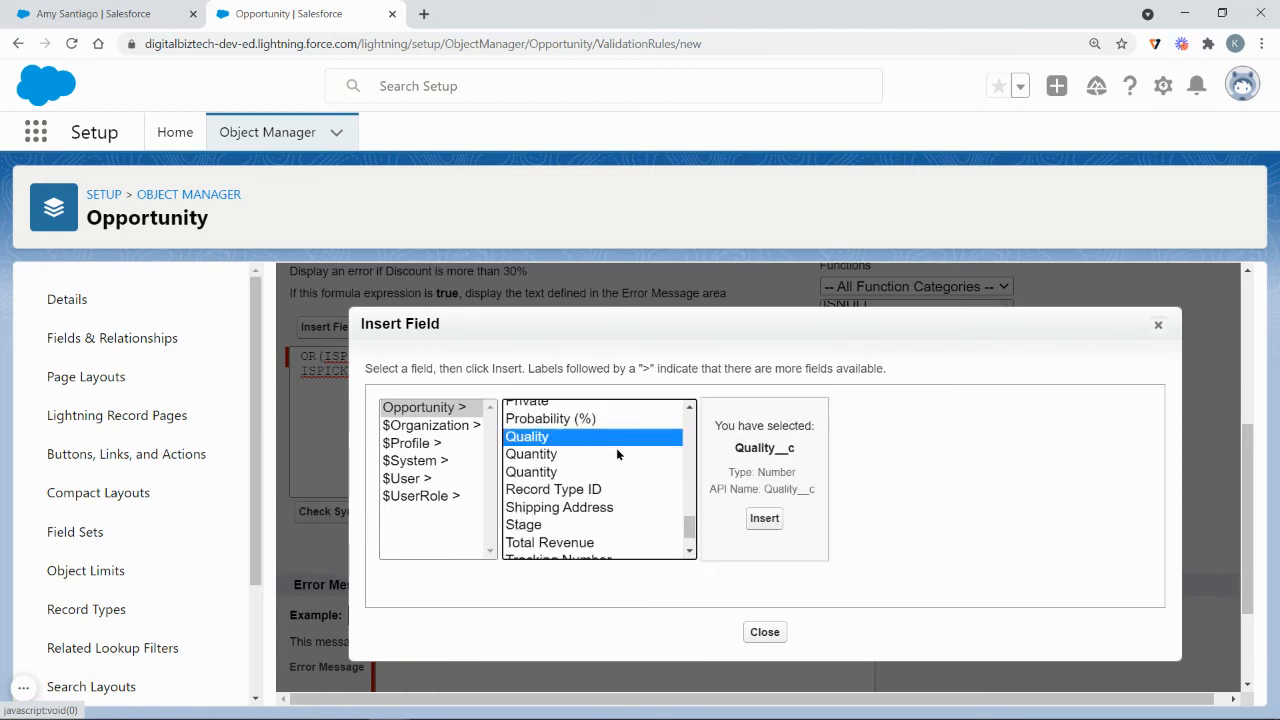
pyautogui.click(763, 518)
pyautogui.write('<= 40')
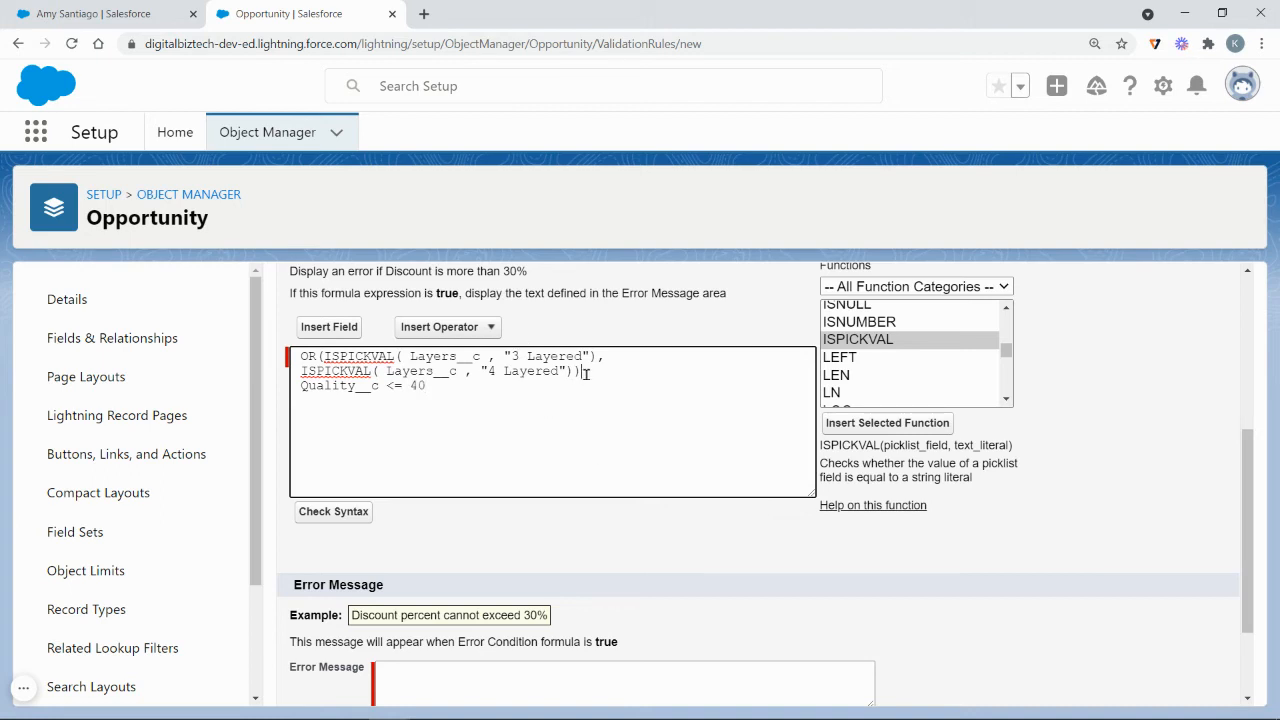
# - Wrap the OR expression and the Quality__c condition together in an AND() function
pyautogui.moveTo(300, 356); pyautogui.dragTo(597, 372)
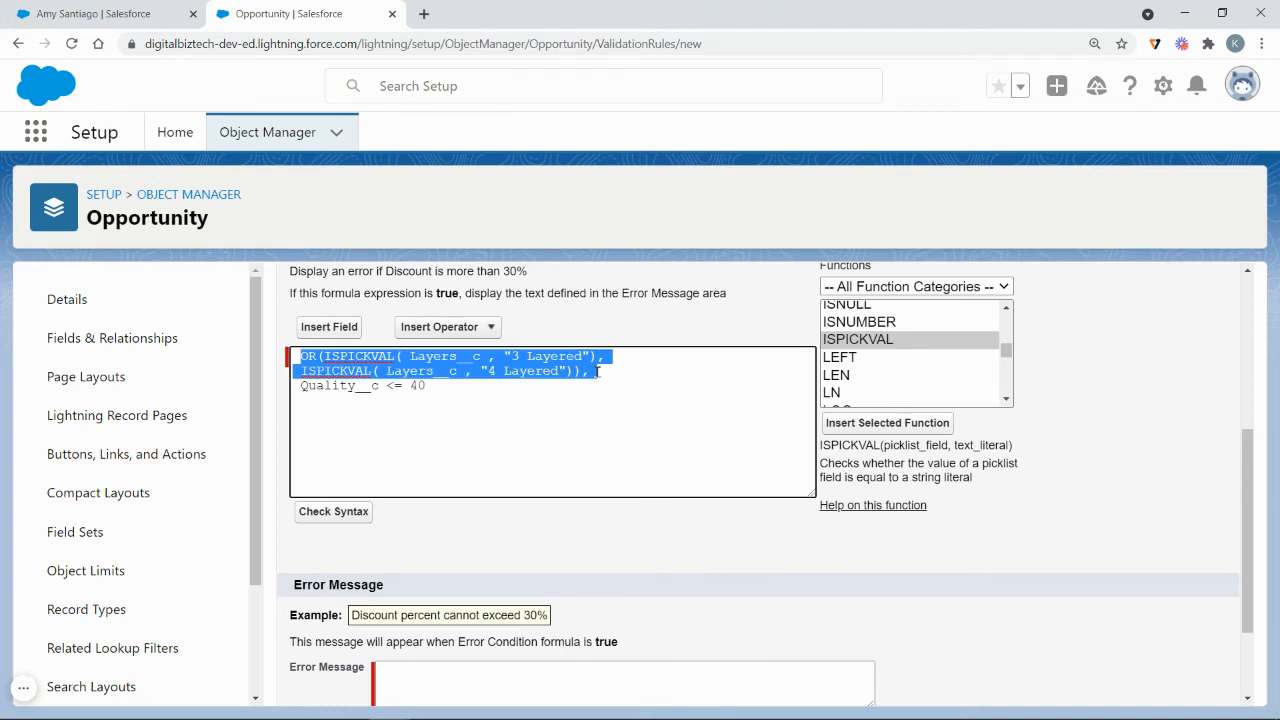
pyautogui.moveTo(455, 388); pyautogui.dragTo(300, 391)
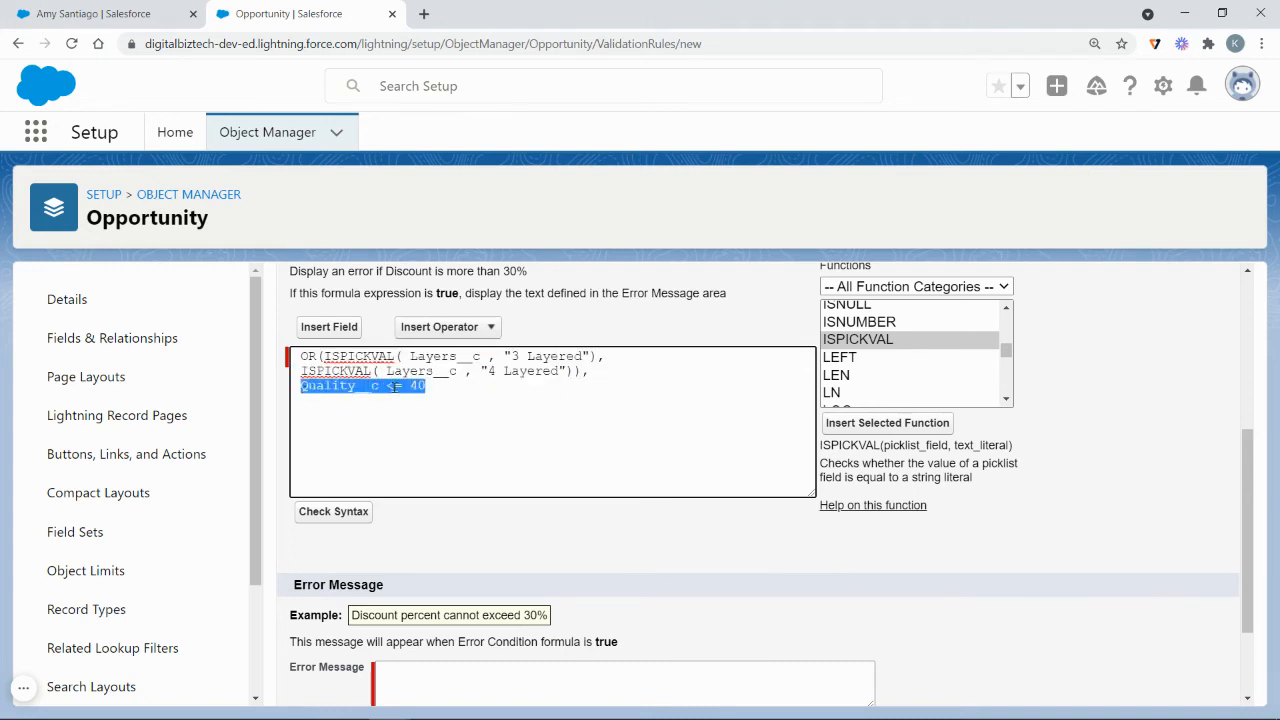
pyautogui.click(427, 390)
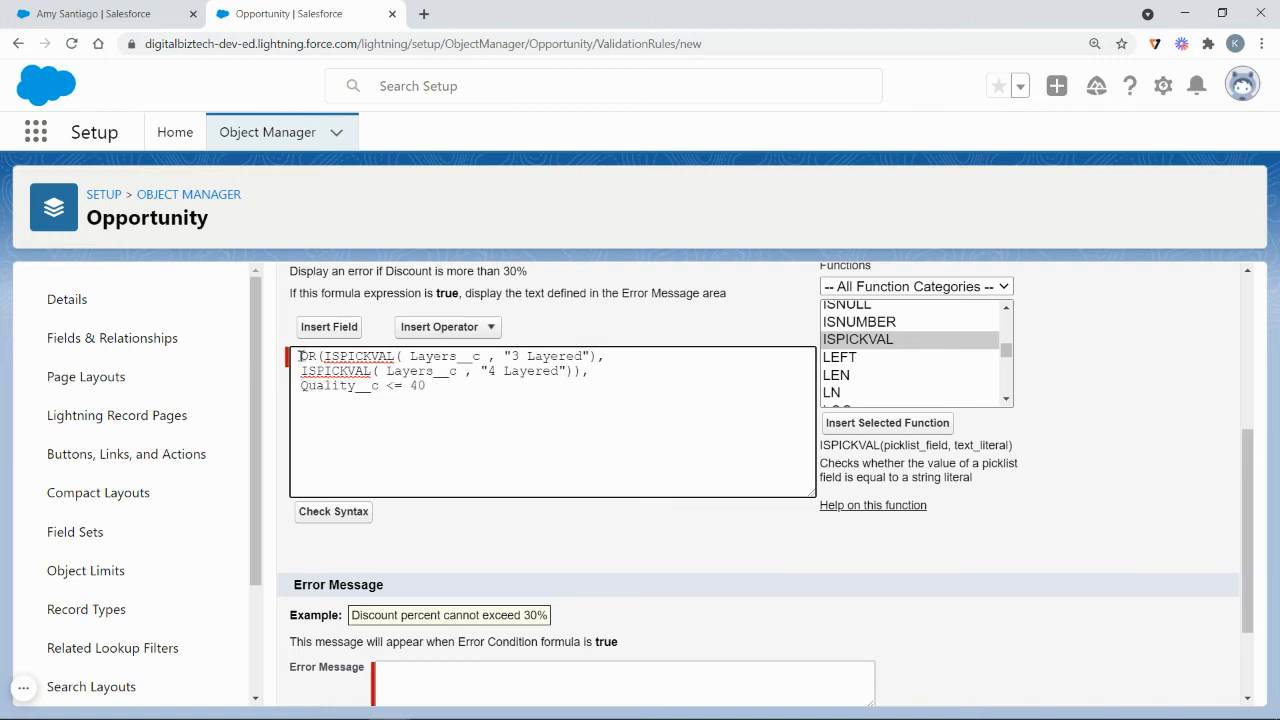
pyautogui.click(301, 356)
pyautogui.write('AND')
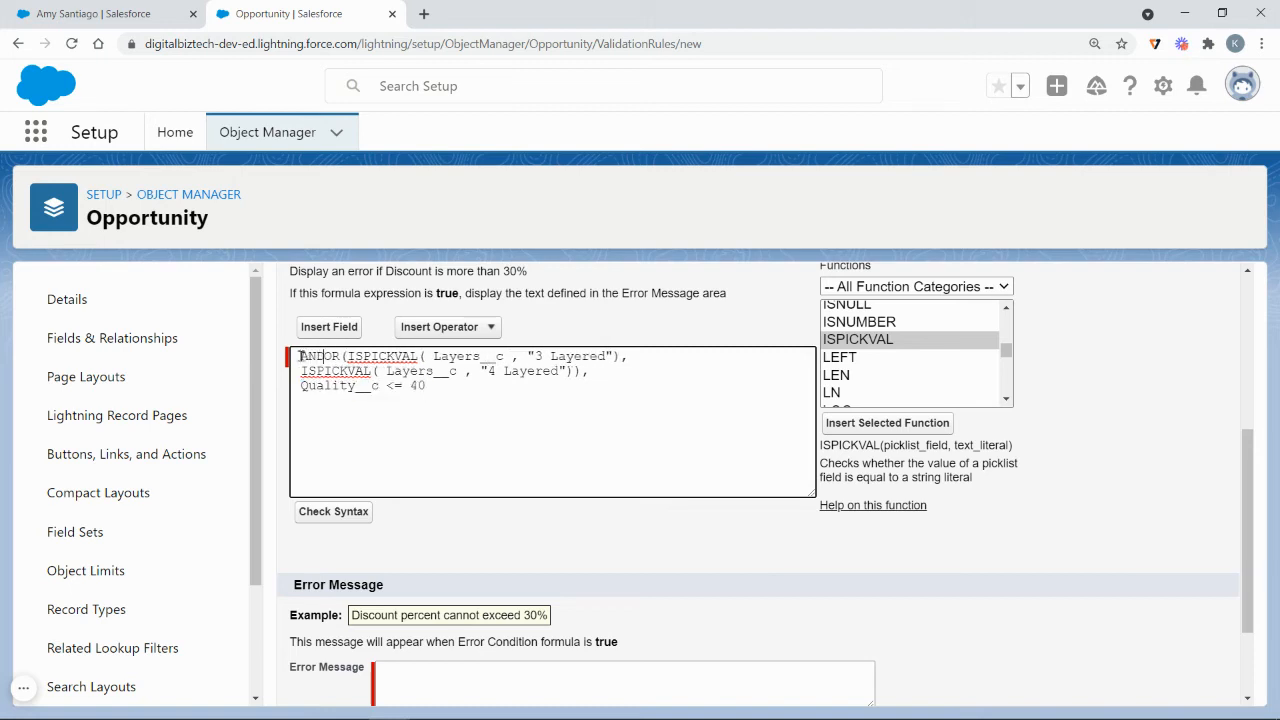
pyautogui.write('(')
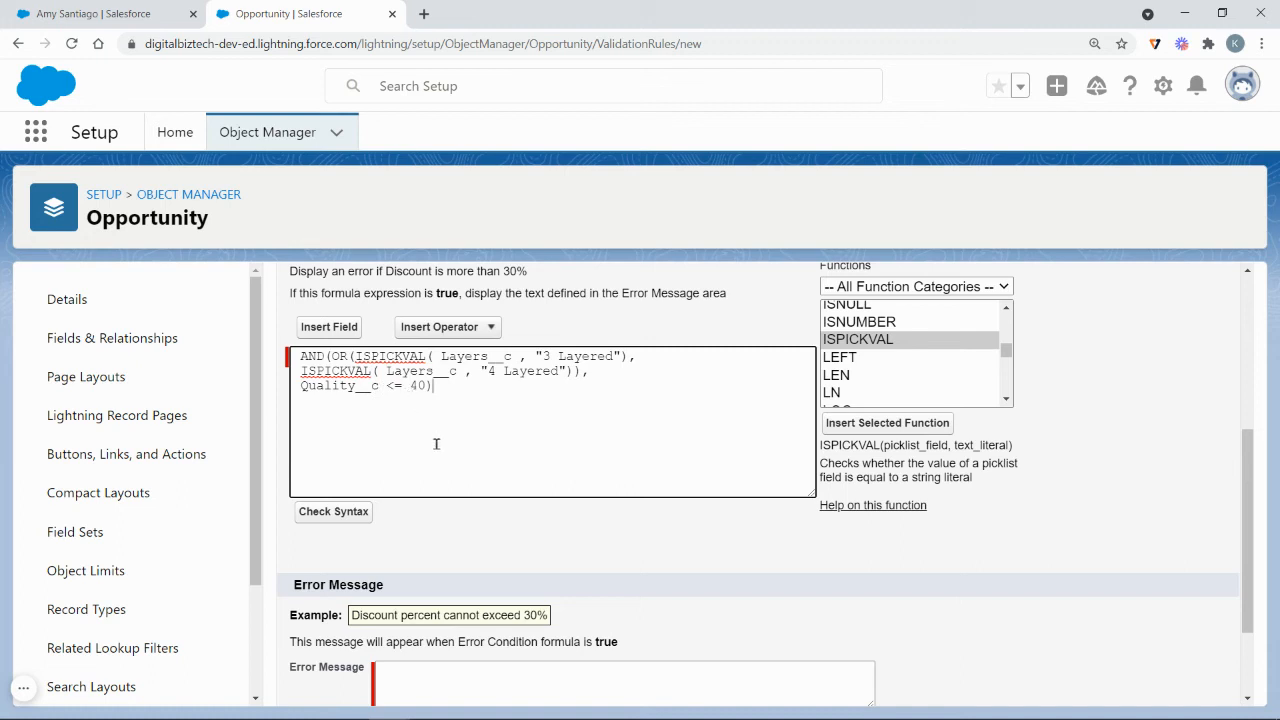
# - Enter the error message "Quality cannot be <=40 when 3 Layered or 4 Layered."
pyautogui.scroll(-2, 494, 463)
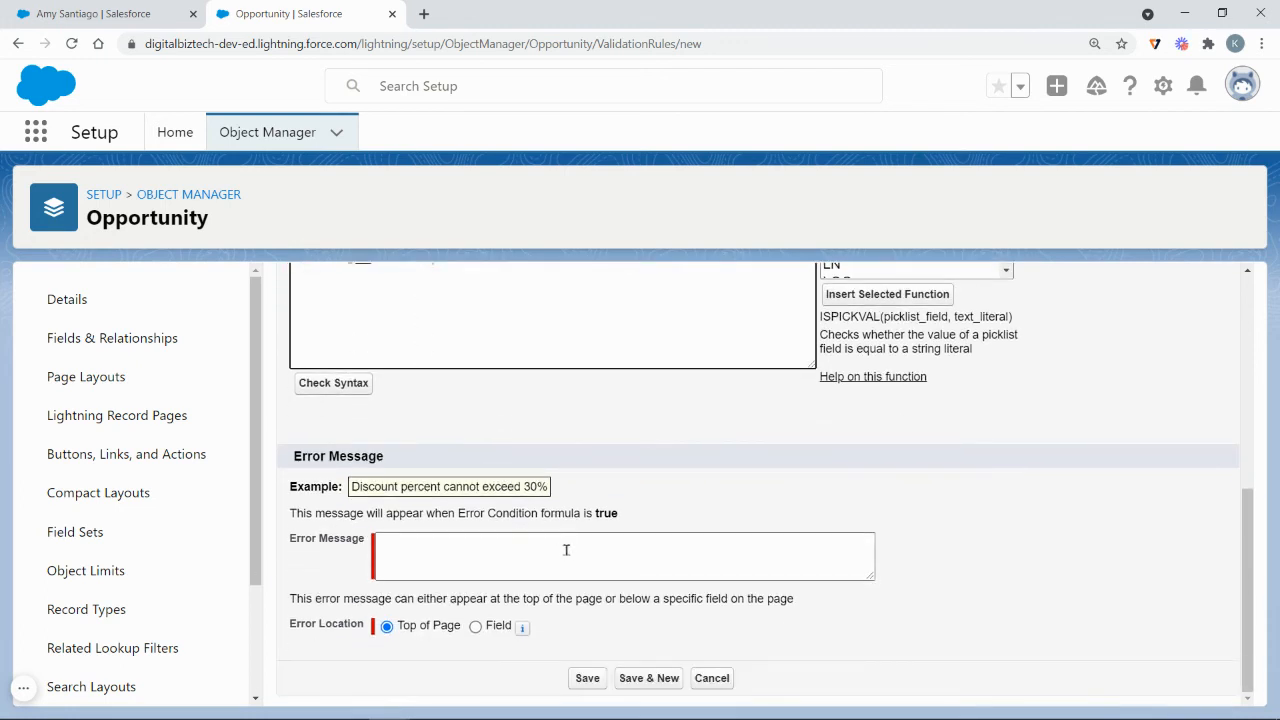
pyautogui.click(571, 560)
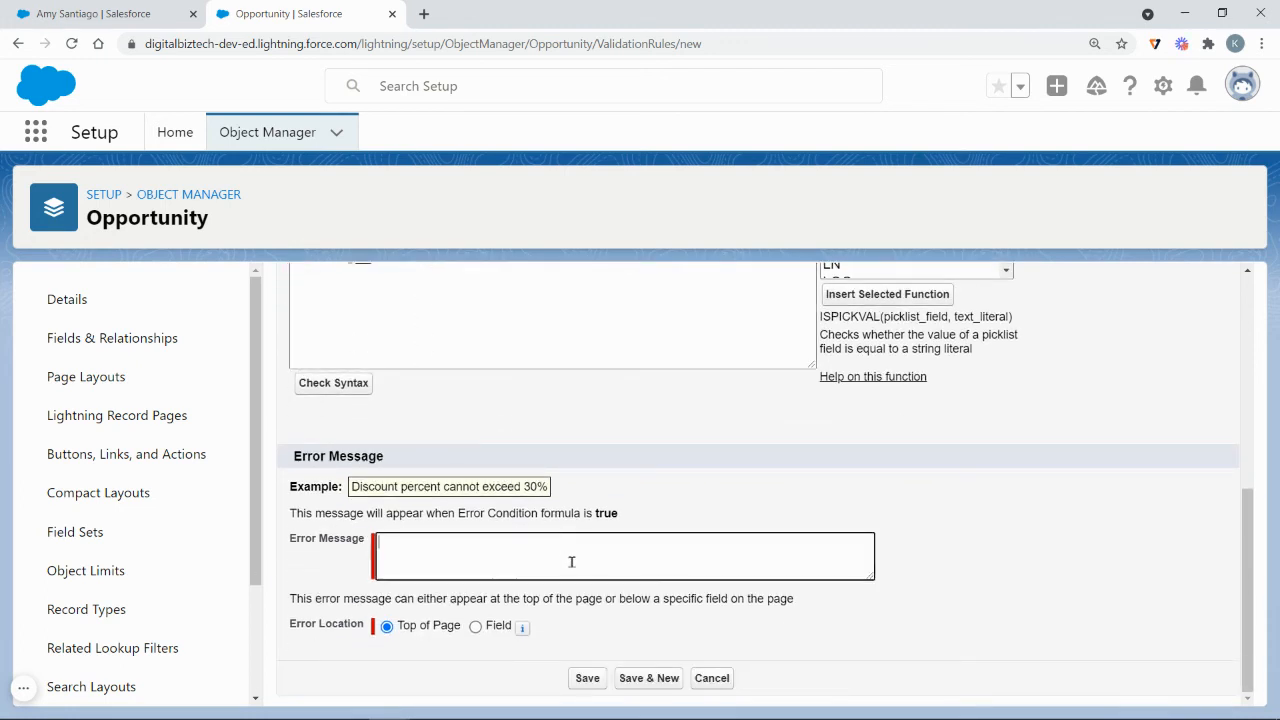
pyautogui.write('Quality cannot be <=40 when')
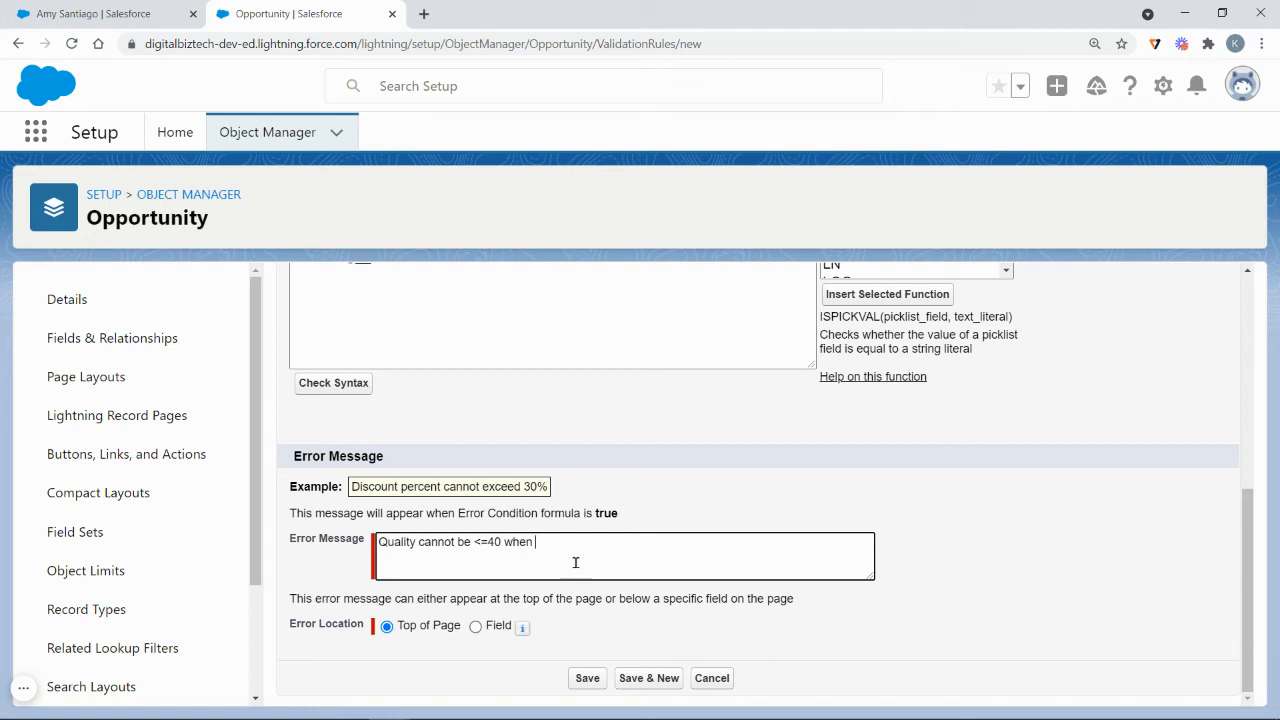
pyautogui.write(' 3 Layered or 4 Layered.')
# - Set the error location to the Quality field and save the validation rule
pyautogui.click(475, 630)
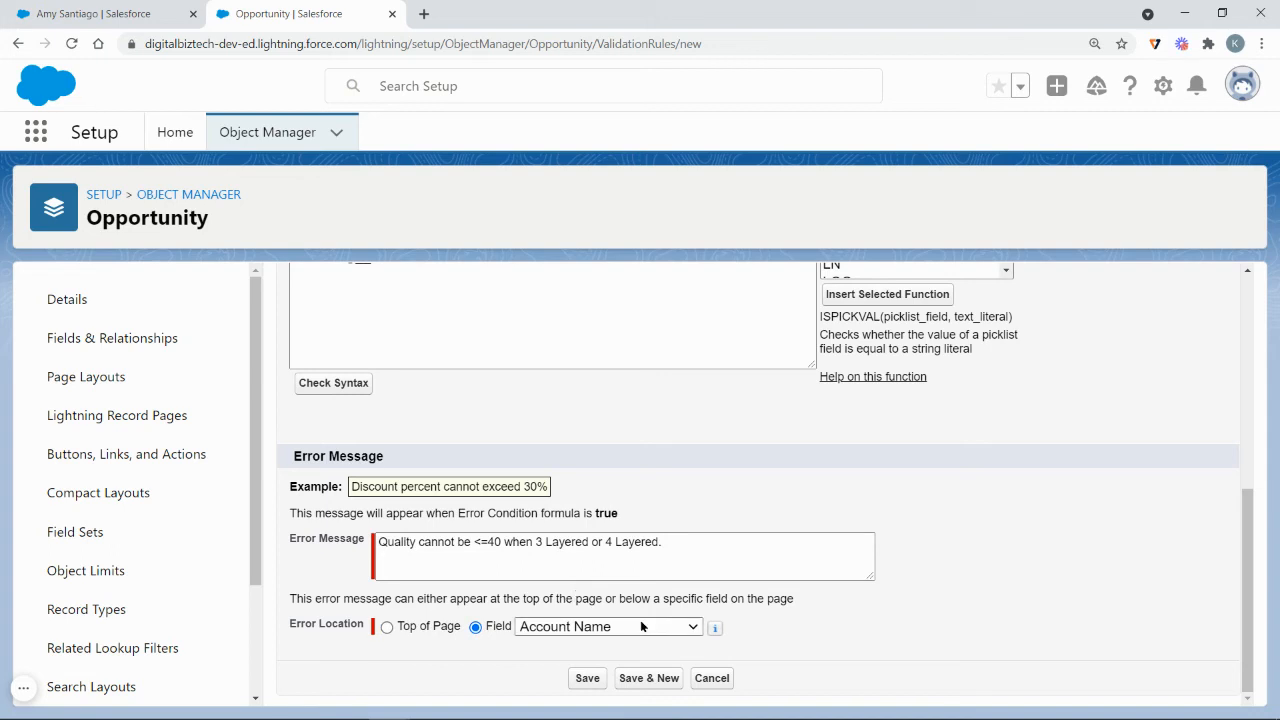
pyautogui.click(641, 626)
pyautogui.scroll(-5, 618, 522)
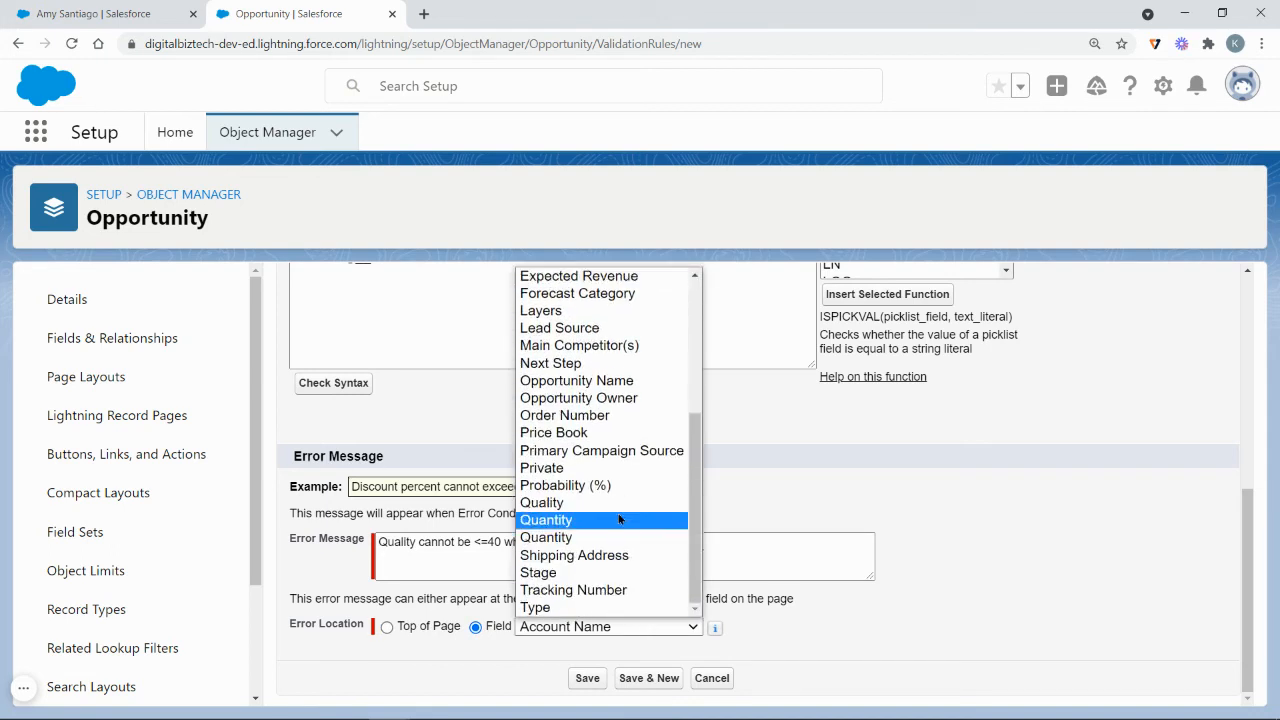
pyautogui.click(600, 502)
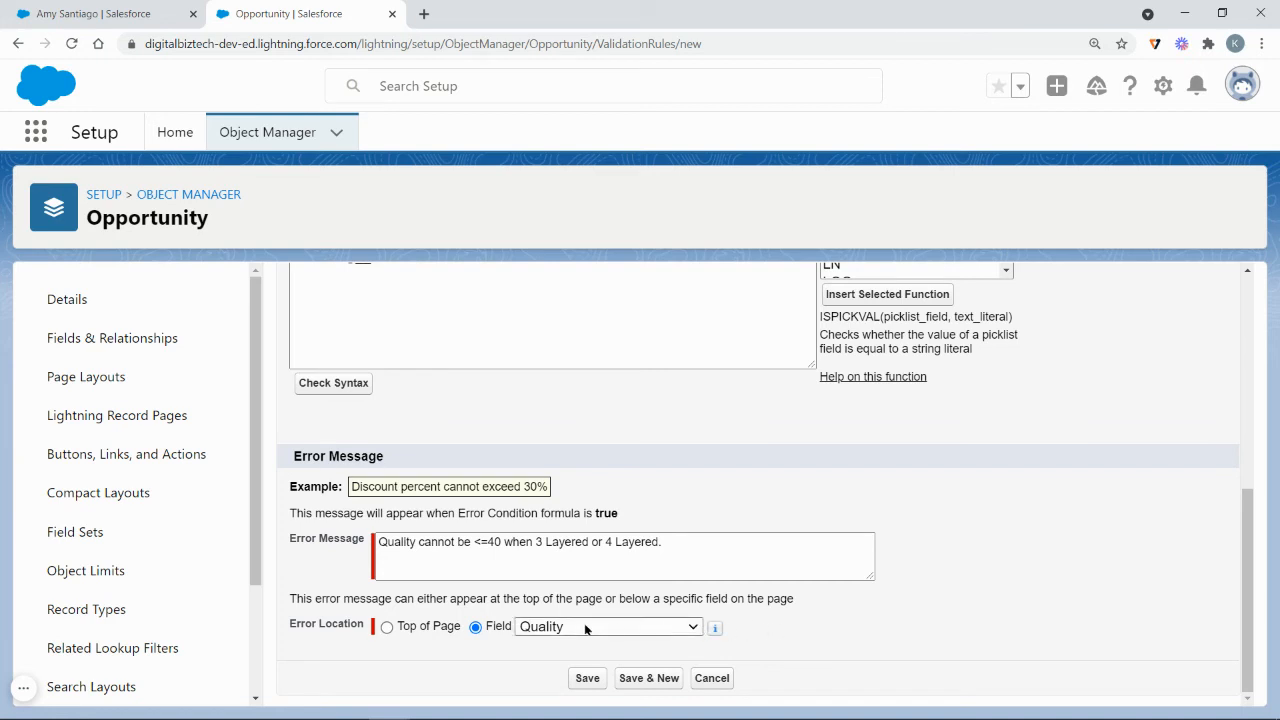
pyautogui.click(594, 679)
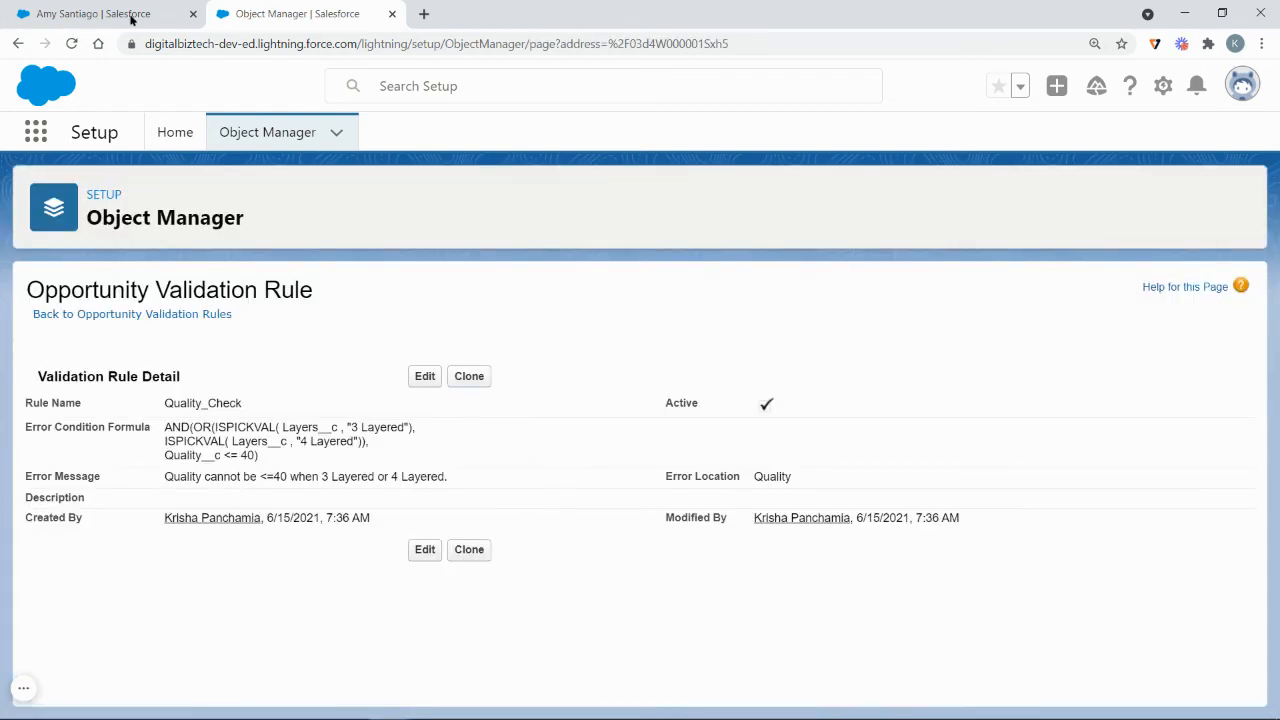
# - Switch to the Sales app's Opportunities list and start a new opportunity with the New Business record type
pyautogui.click(80, 7)
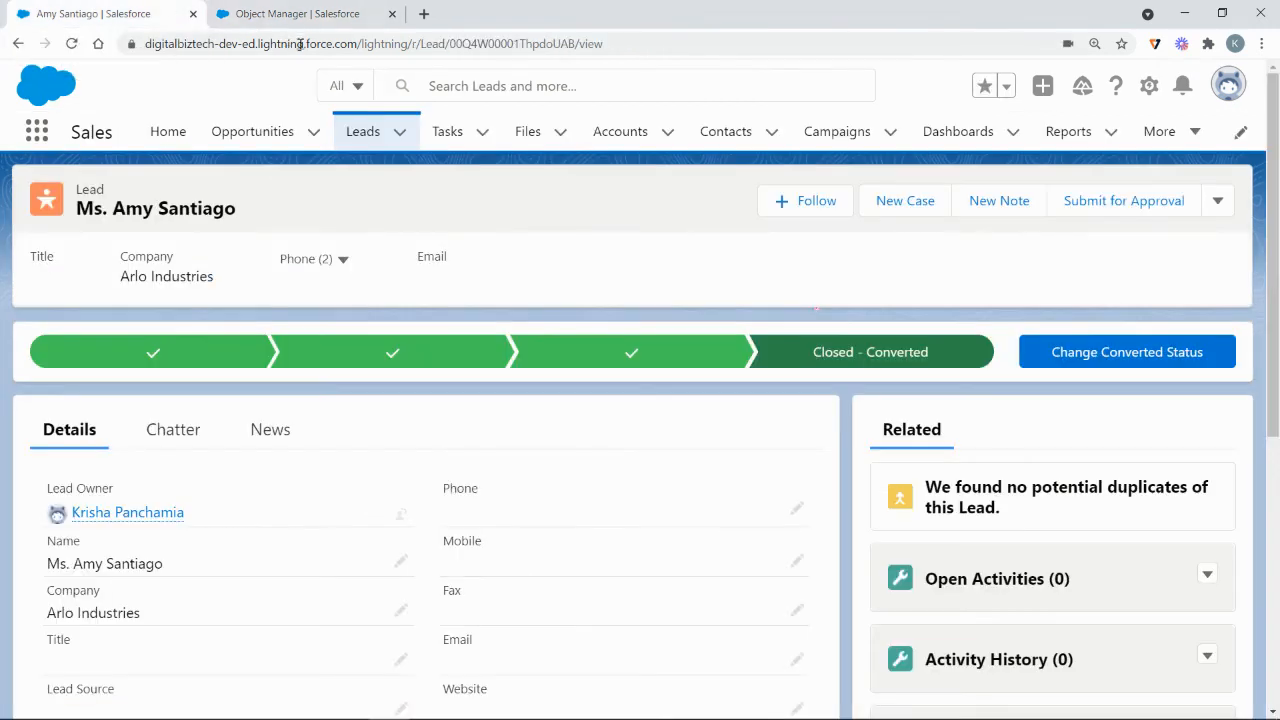
pyautogui.click(247, 148)
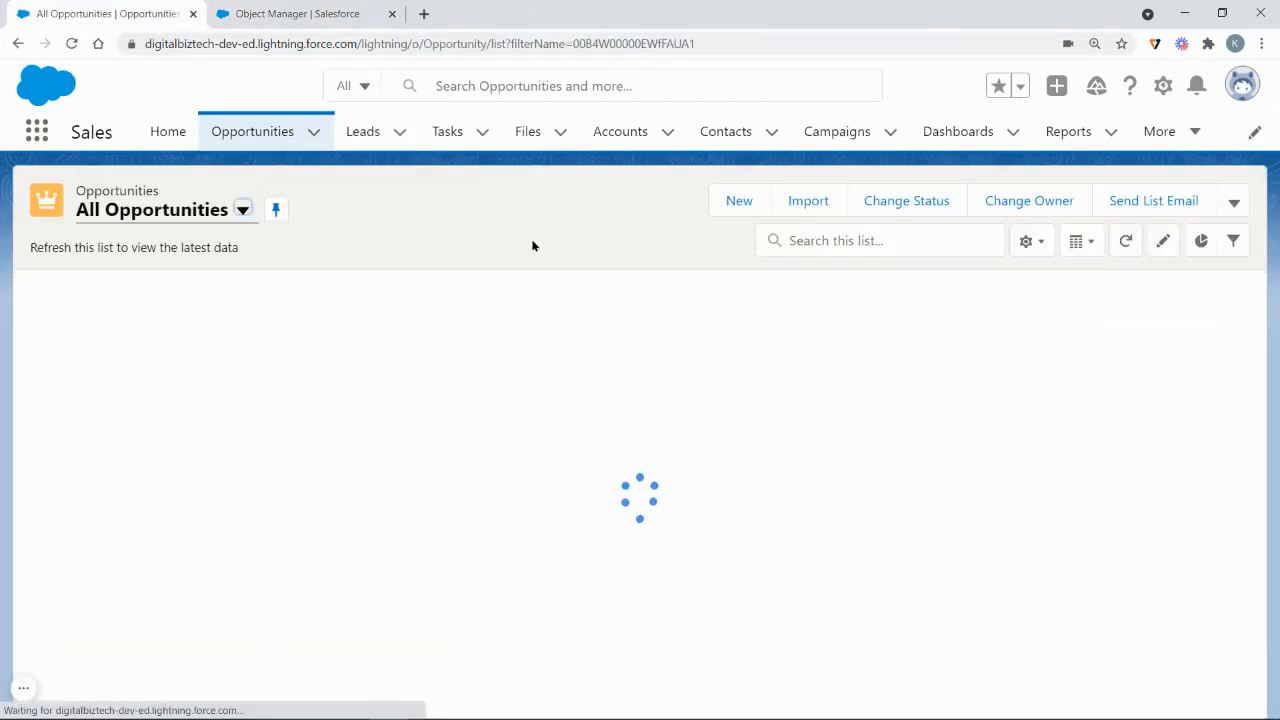
pyautogui.click(1082, 201)
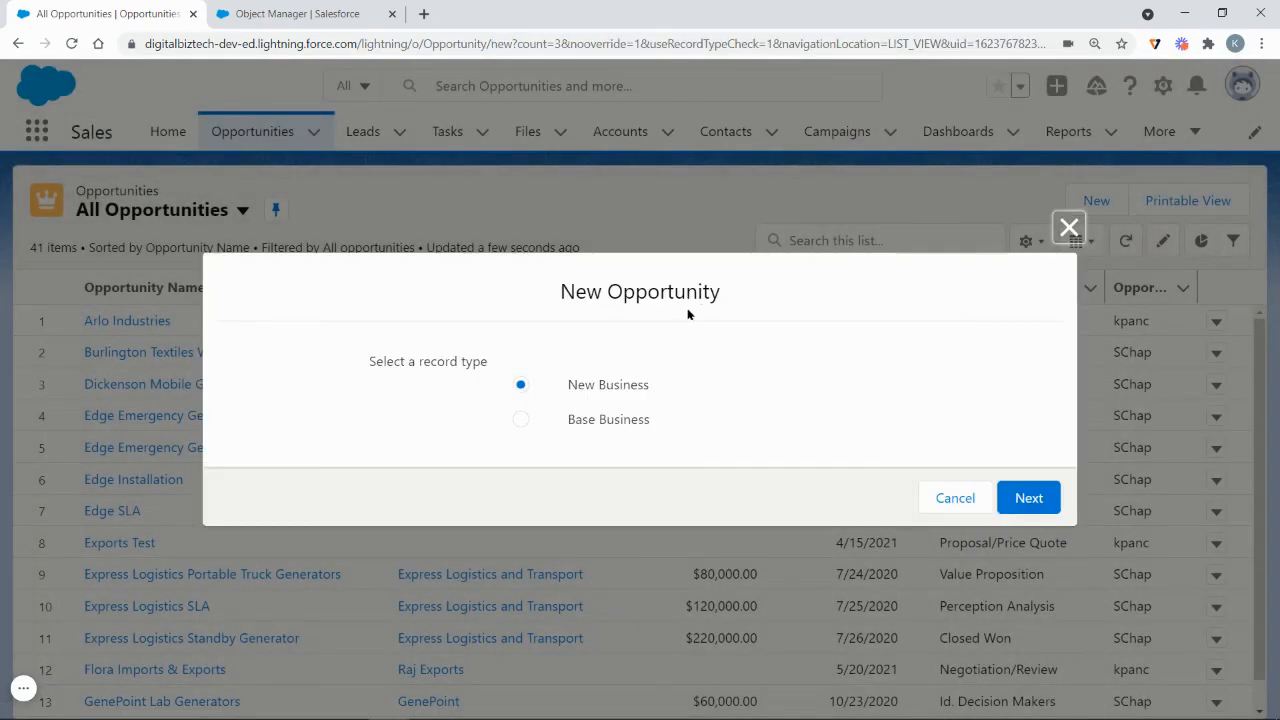
pyautogui.click(1025, 506)
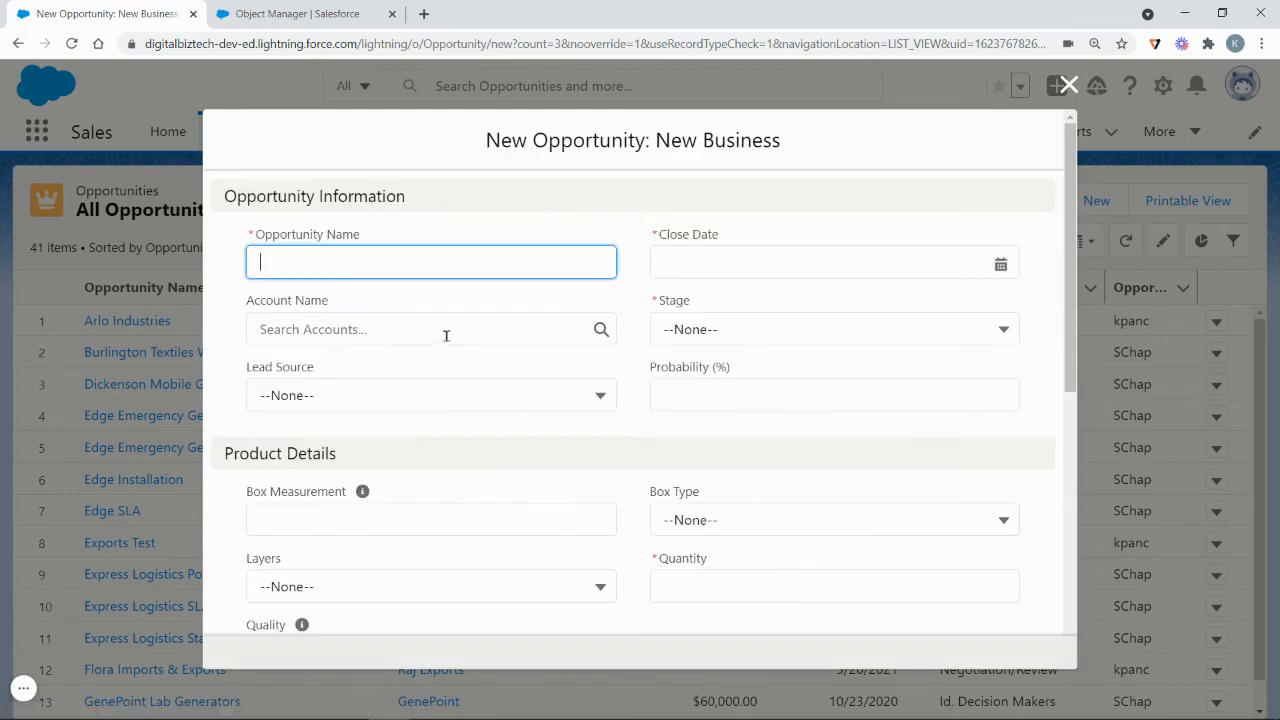
# - Name the opportunity Harrow Textiles and set its close date to 6/30/2021
pyautogui.write('Ha')
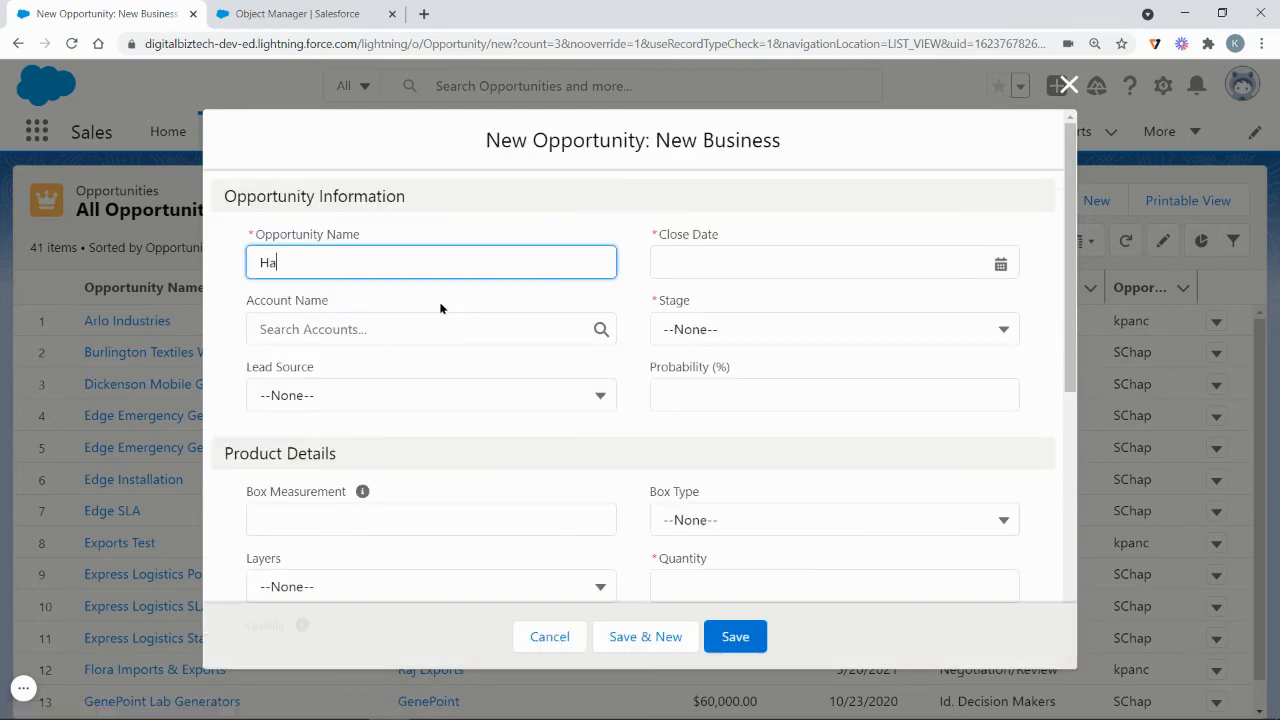
pyautogui.write('rrow Textiles')
pyautogui.click(838, 257)
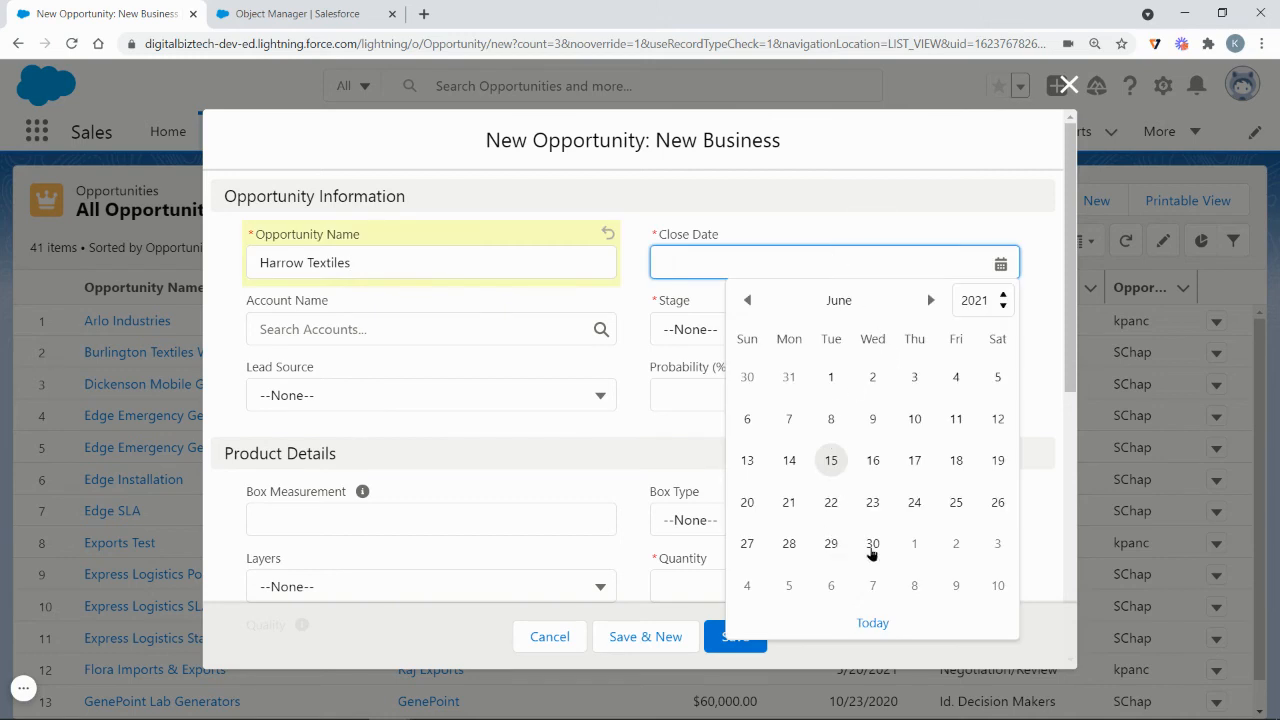
pyautogui.click(872, 545)
# - Set the opportunity's stage to Qualification and its lead source to Partner Referral
pyautogui.click(809, 337)
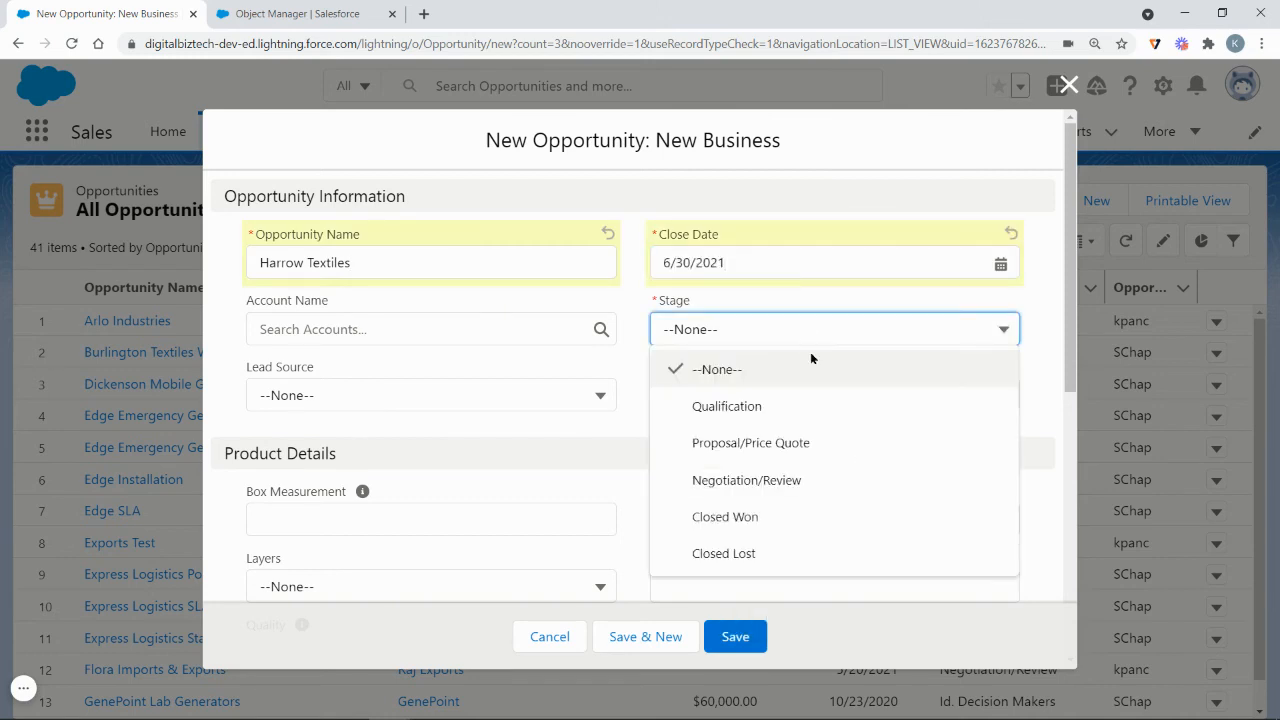
pyautogui.click(822, 421)
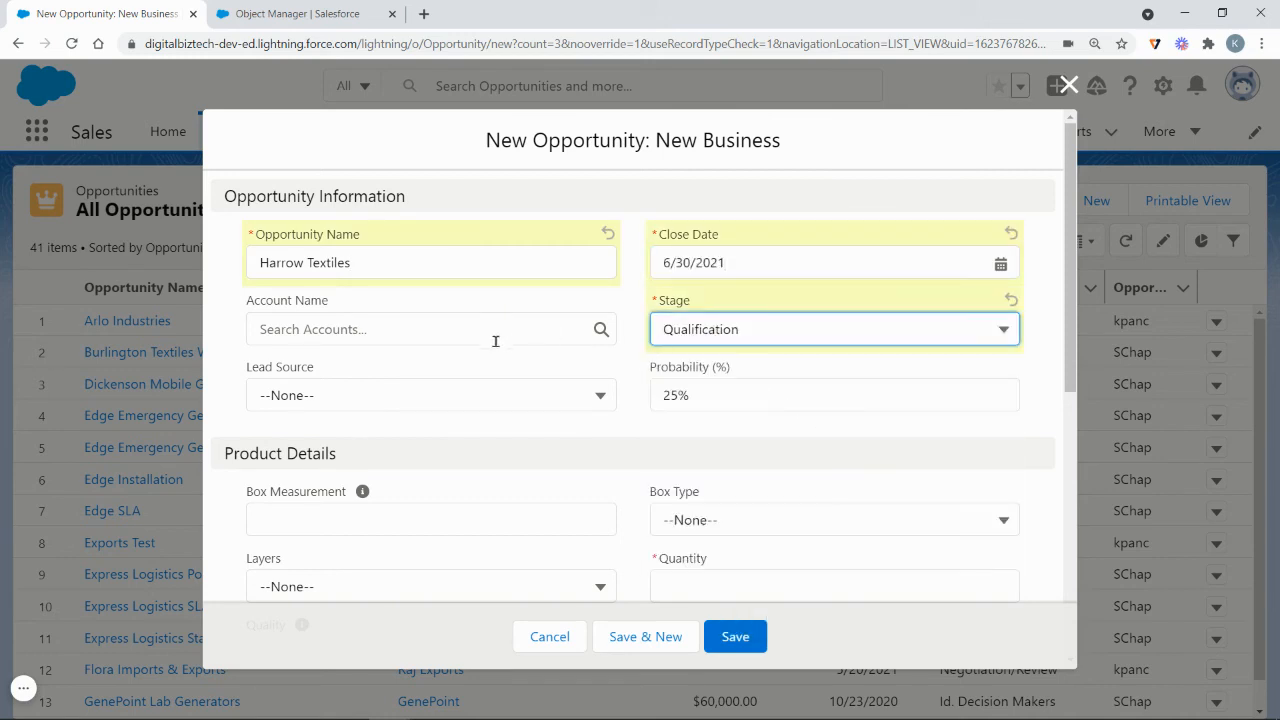
pyautogui.click(478, 392)
pyautogui.click(437, 557)
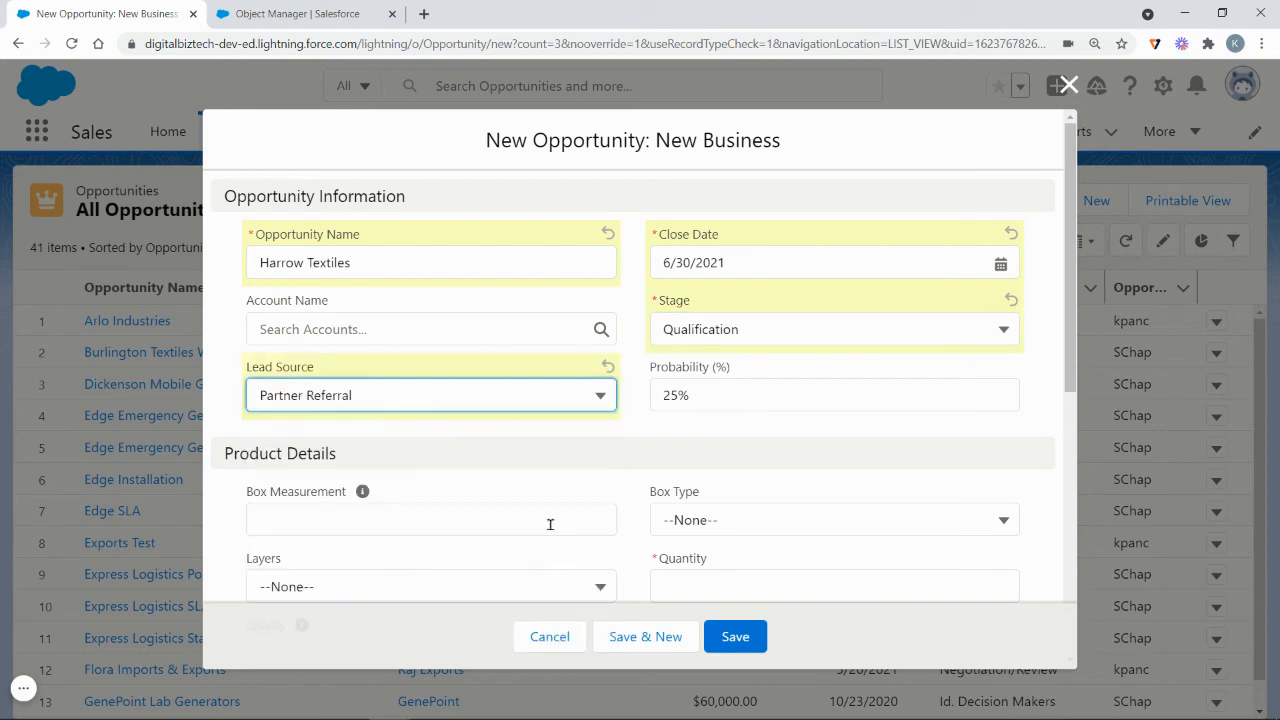
# - Set the opportunity's box measurement to 60*55*70 and its box type to Laminated
pyautogui.scroll(-2, 711, 457)
pyautogui.click(537, 355)
pyautogui.write('60')
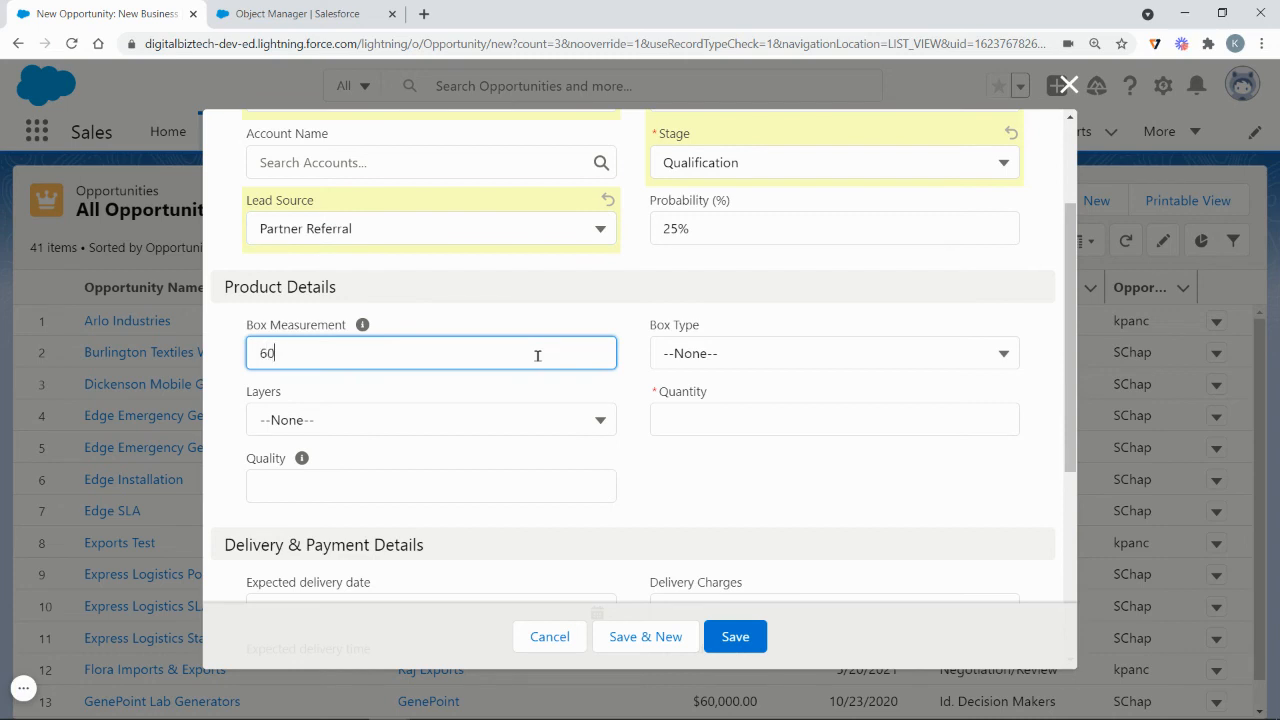
pyautogui.write('*55*70')
pyautogui.click(709, 357)
pyautogui.click(750, 470)
# - Choose 4 Layered for the layers and set the quantity to 1500
pyautogui.click(523, 426)
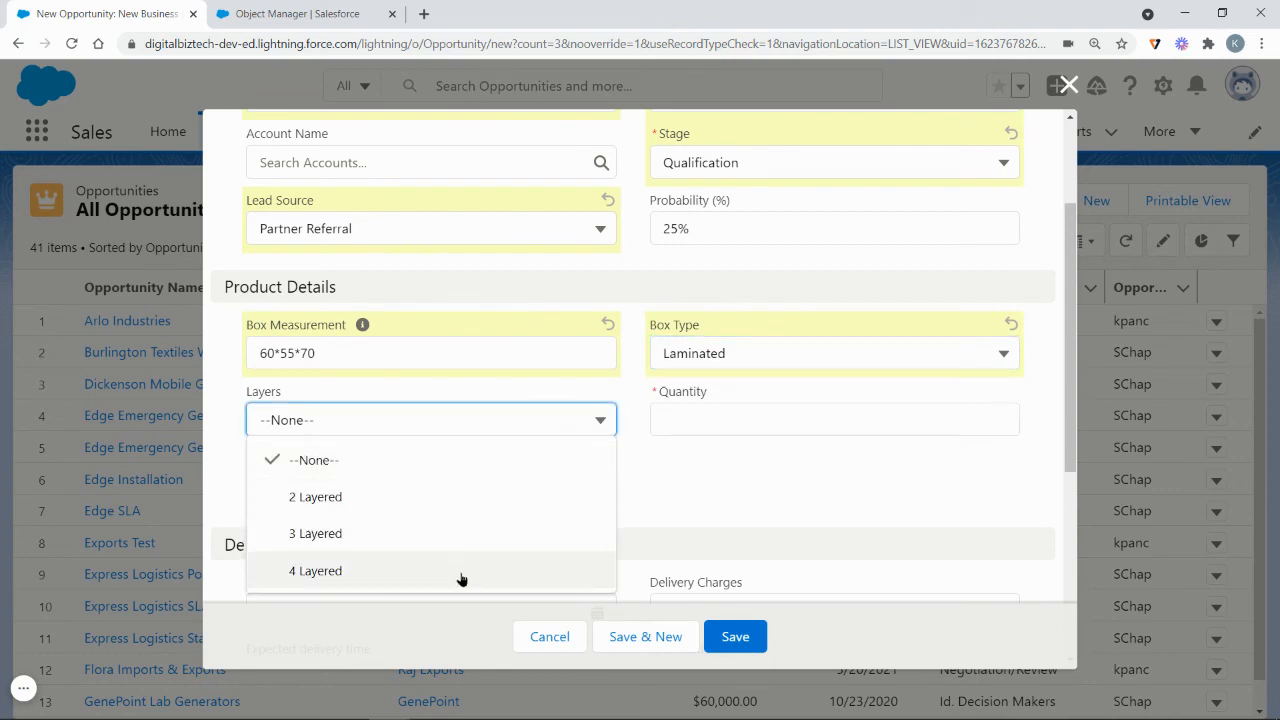
pyautogui.click(460, 572)
pyautogui.click(726, 416)
pyautogui.write('1500')
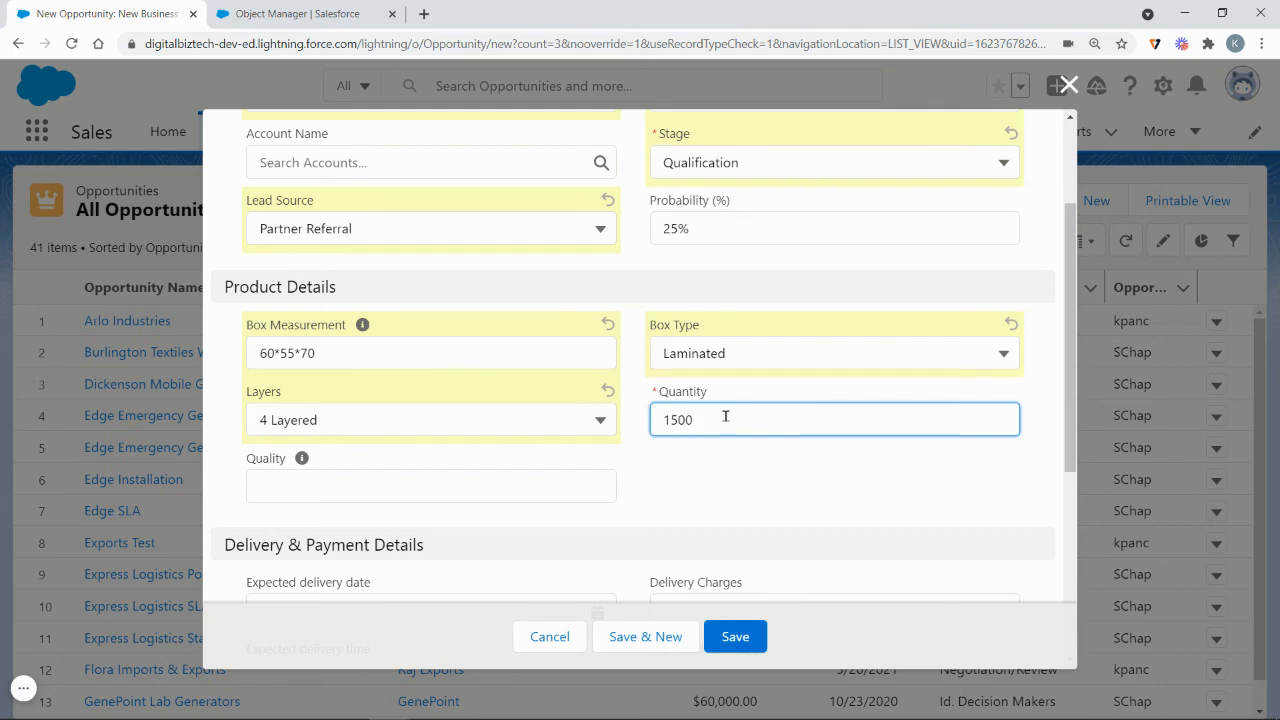
# - Set the quality to 25 and try to save the opportunity to test the validation rule
pyautogui.click(577, 487)
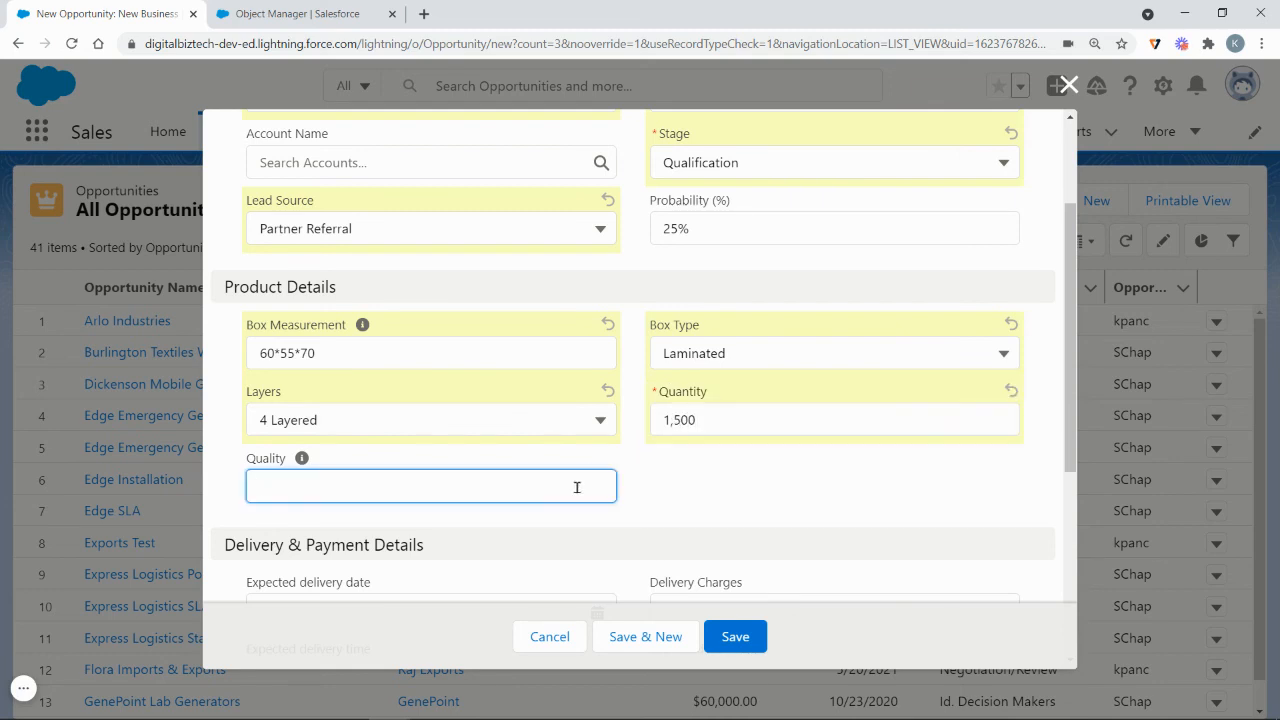
pyautogui.write('25')
pyautogui.scroll(-1, 718, 499)
pyautogui.scroll(-5, 718, 499)
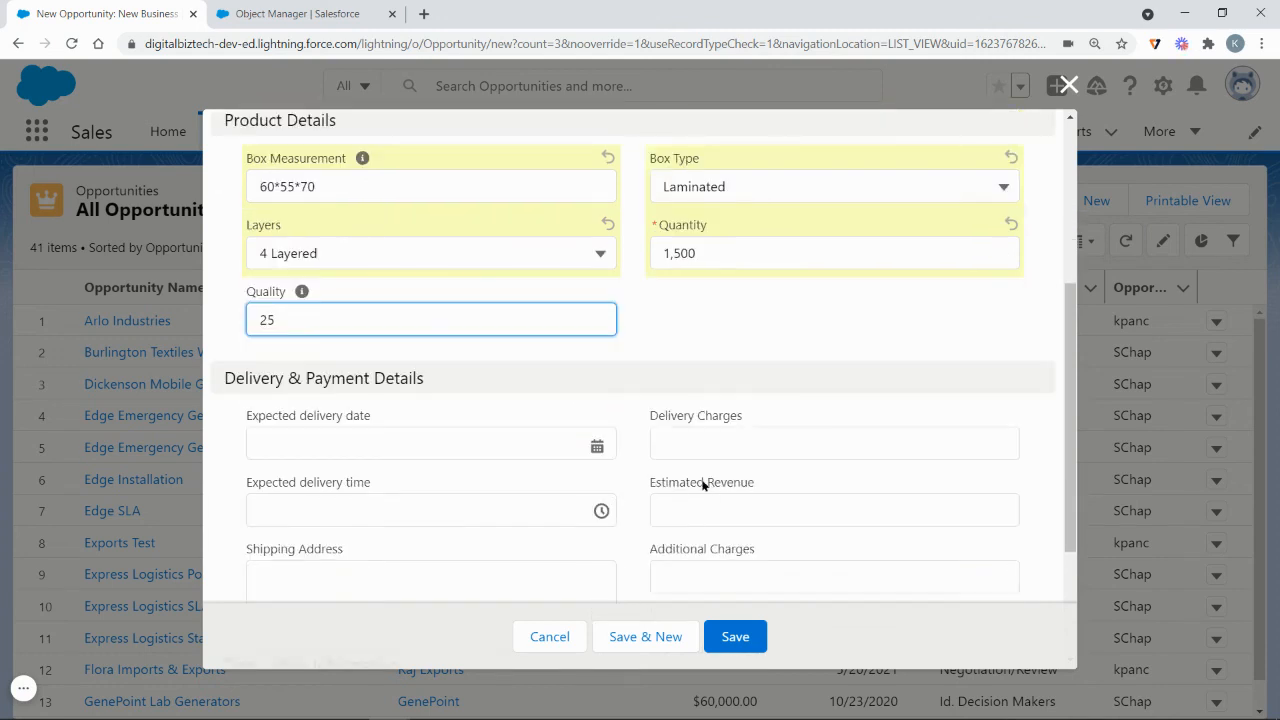
pyautogui.scroll(-3, 778, 579)
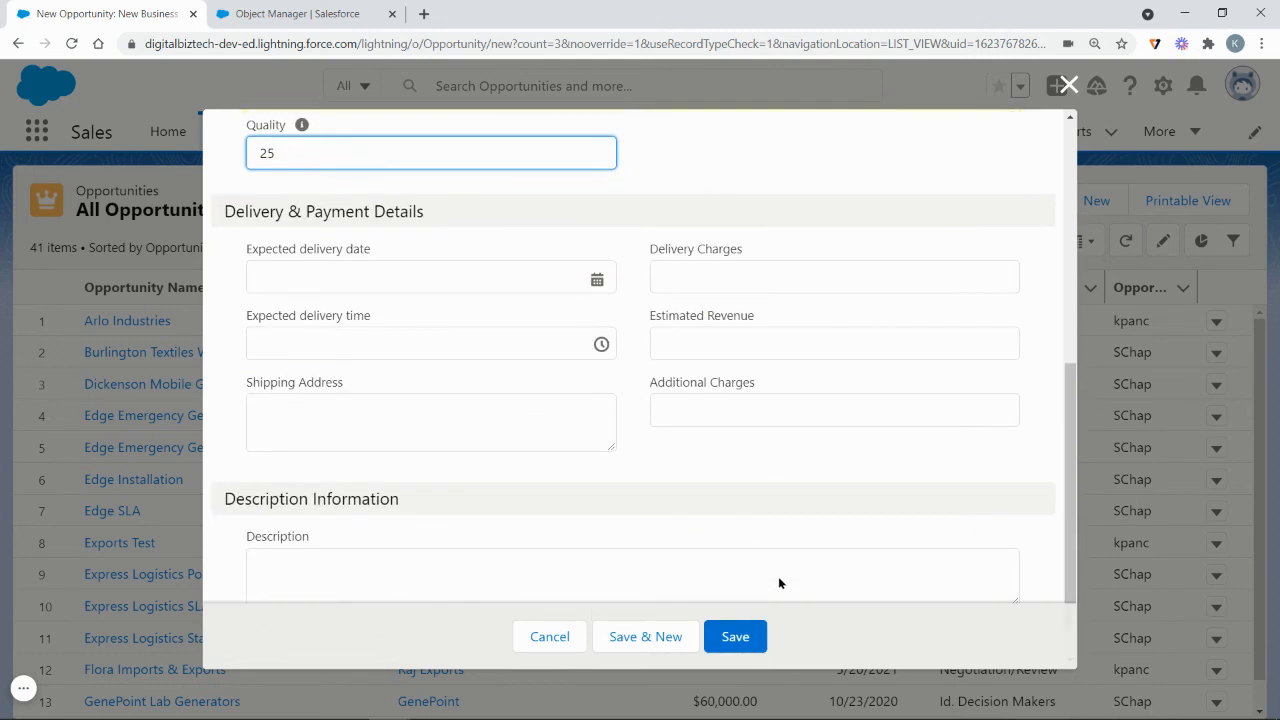
pyautogui.click(745, 637)
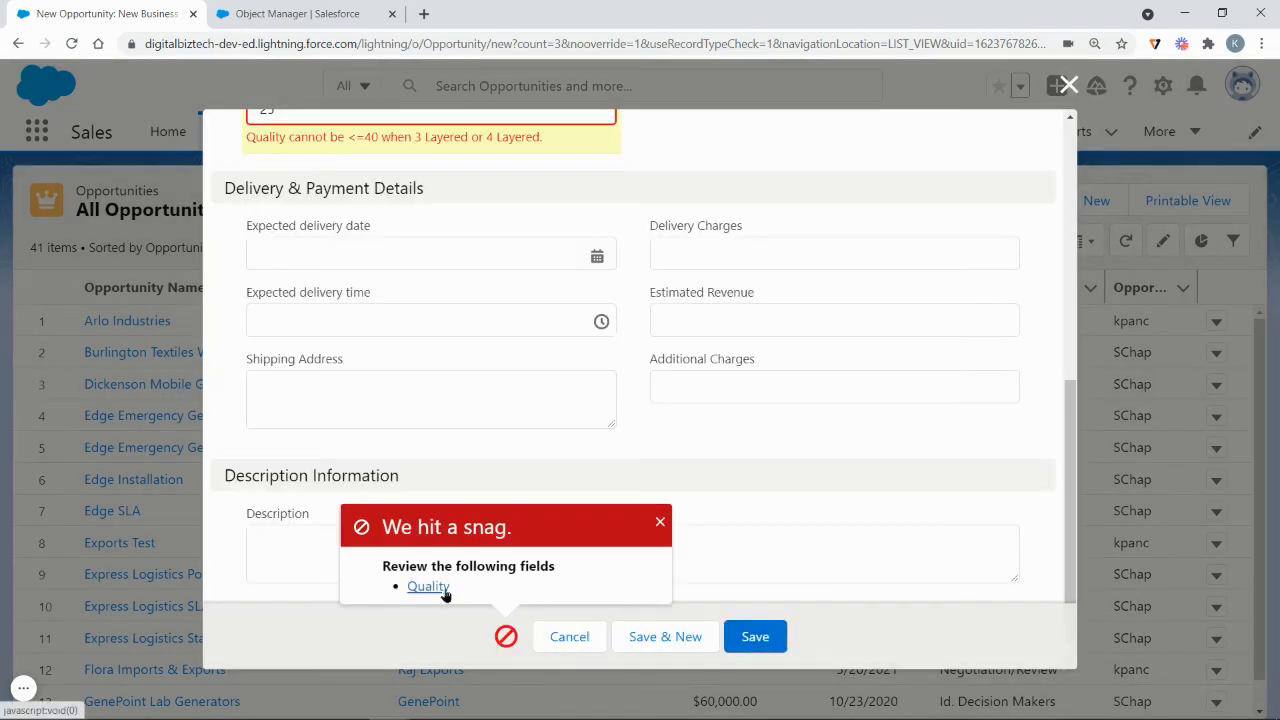
# - Jump from the error list to the Quality field and examine the validation message beneath it
pyautogui.click(443, 590)
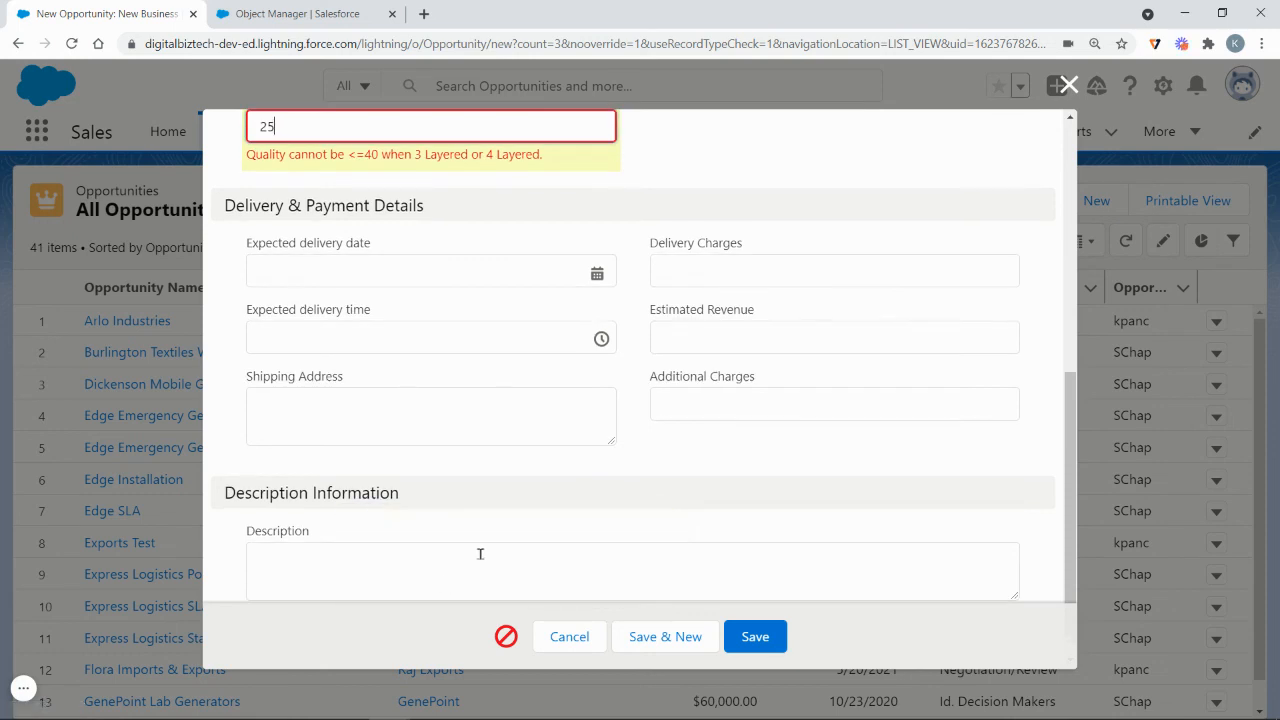
pyautogui.click(506, 636)
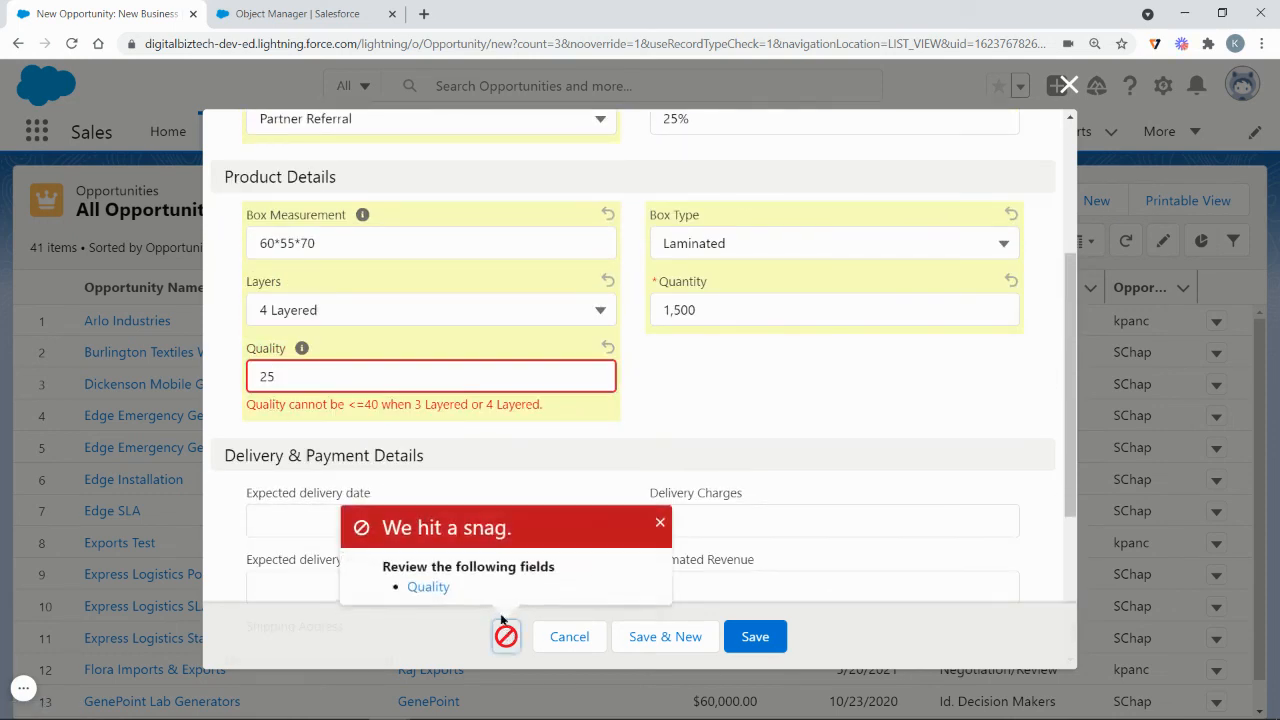
pyautogui.click(424, 592)
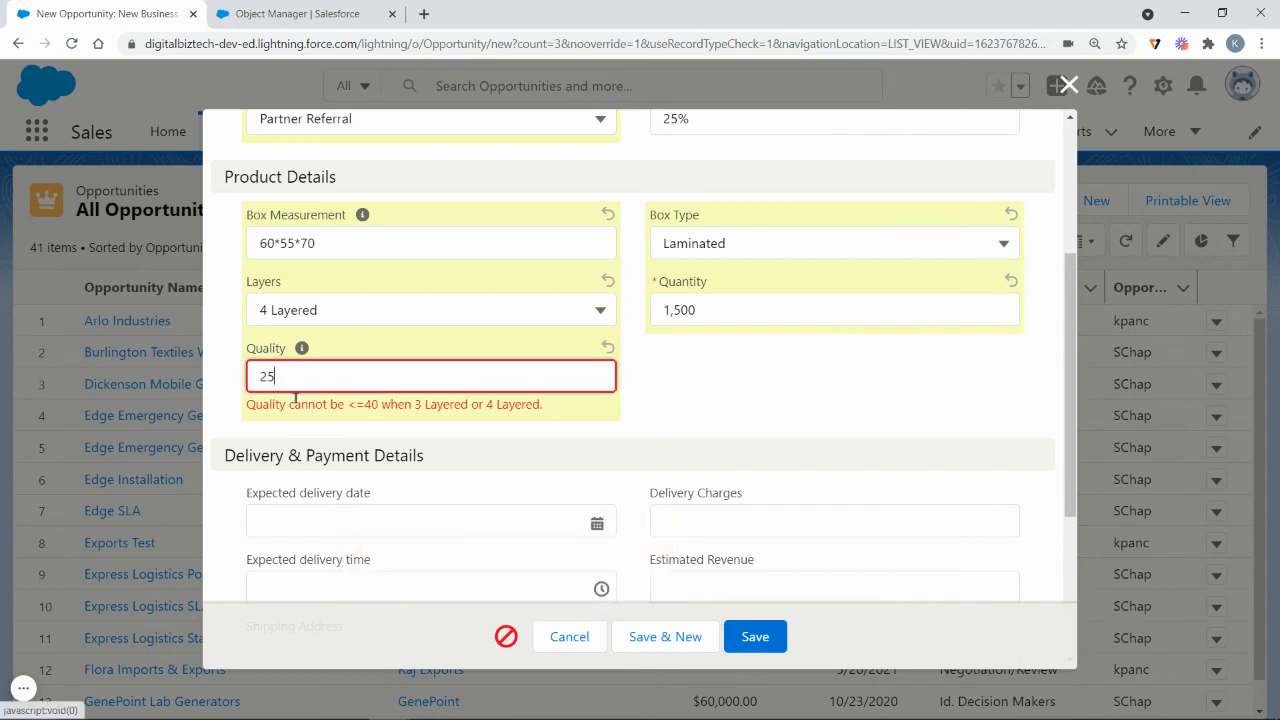
pyautogui.moveTo(246, 406); pyautogui.dragTo(572, 416)
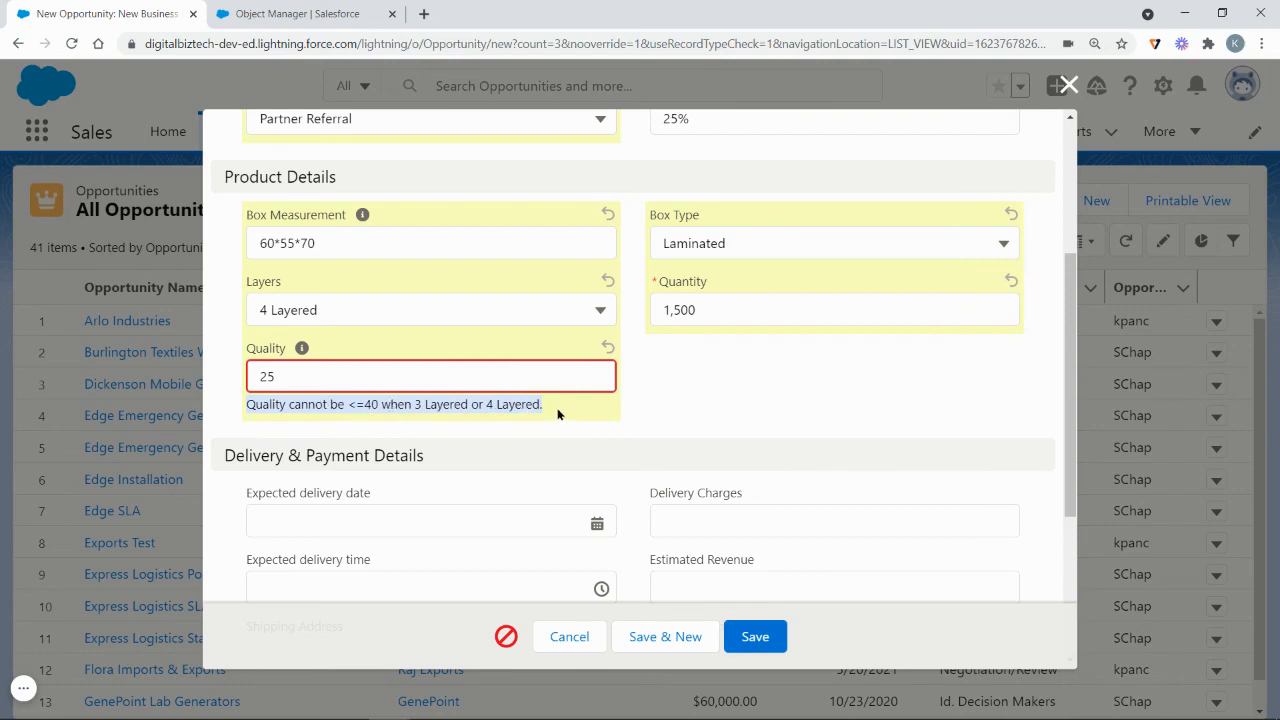
# - Change the opportunity's quality to 50 and save the record
pyautogui.click(555, 379)
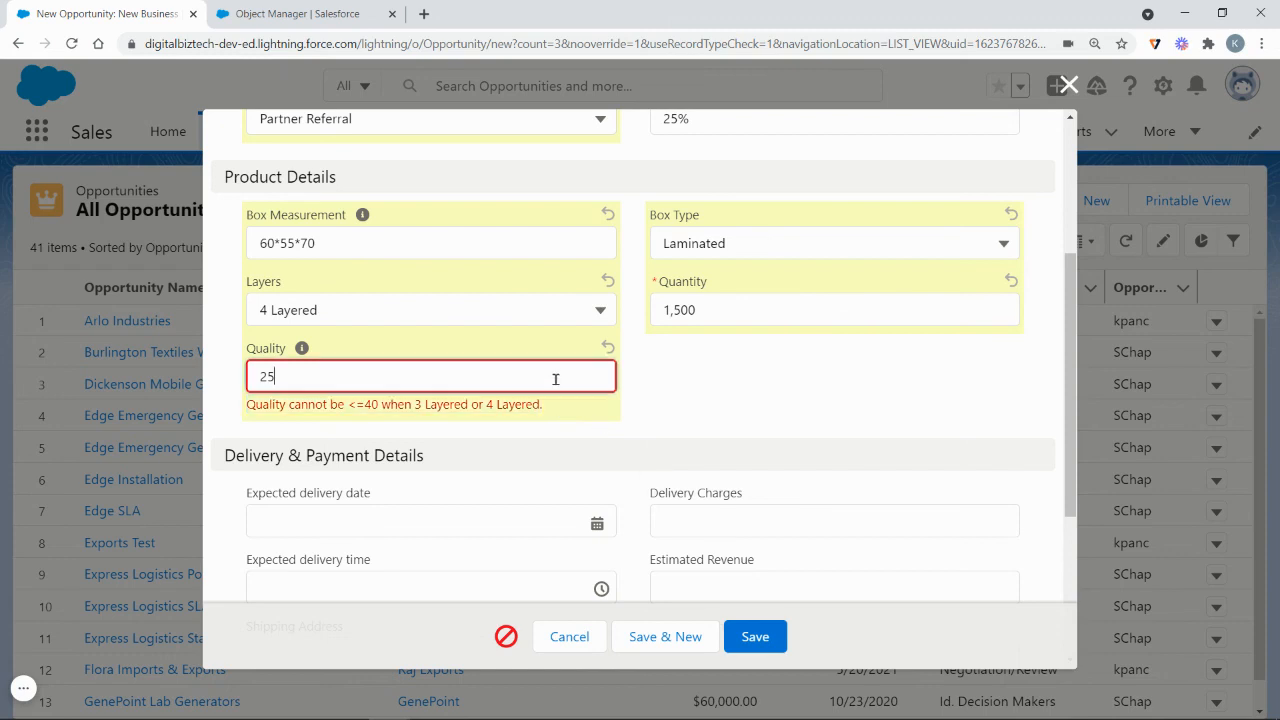
pyautogui.press('BackSpace')
pyautogui.write('50')
pyautogui.click(779, 637)
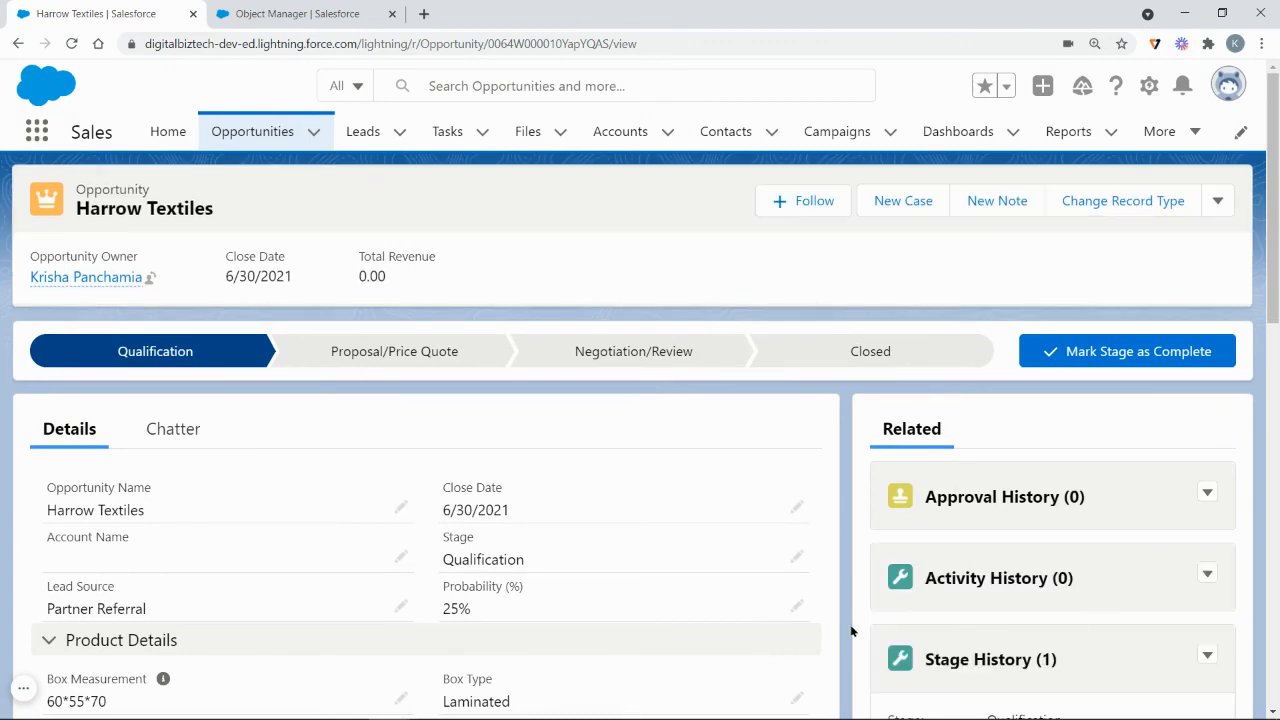
# - Open the Object Manager's object list in Setup, and return to the Harrow Textiles opportunity record
pyautogui.click(355, 14)
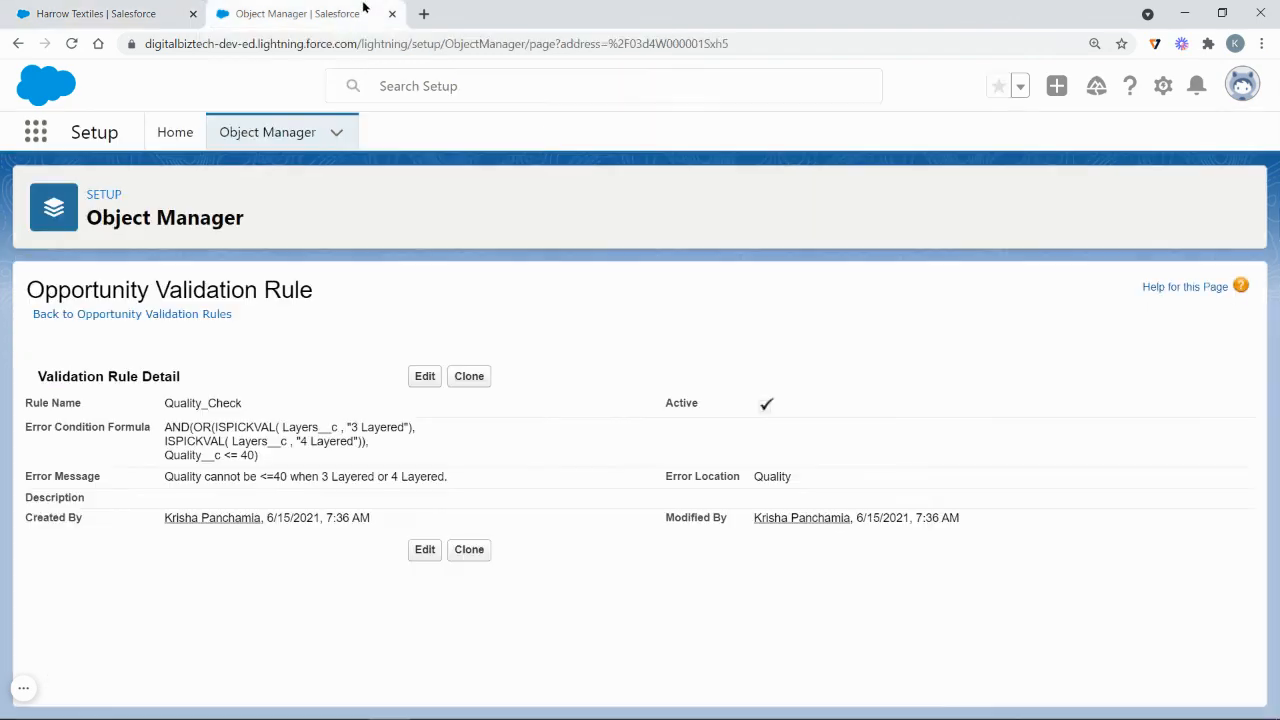
pyautogui.click(268, 138)
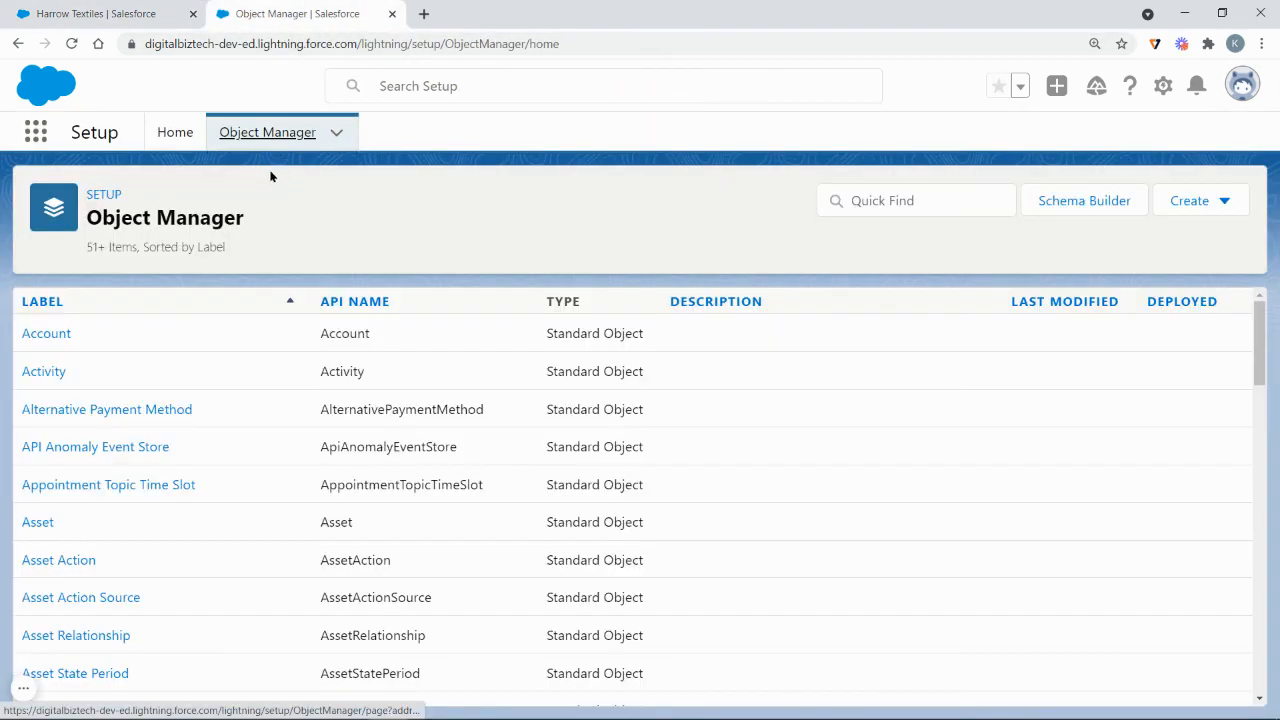
pyautogui.click(165, 13)
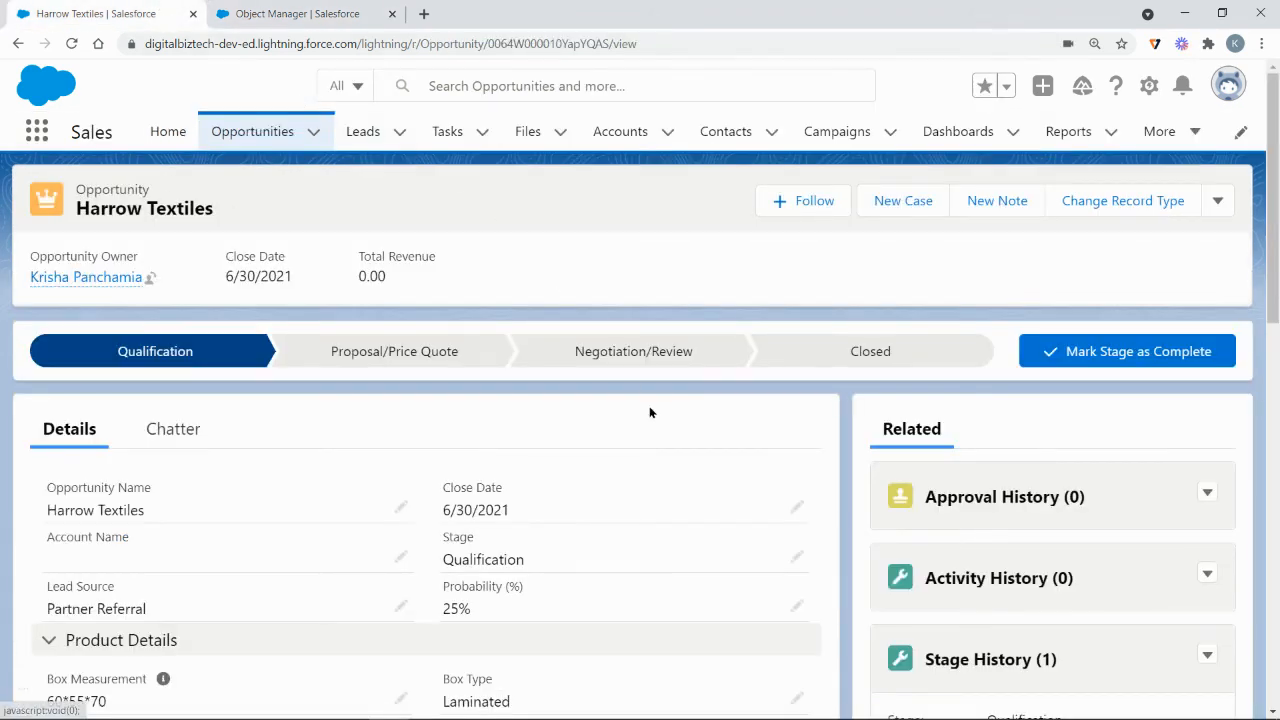